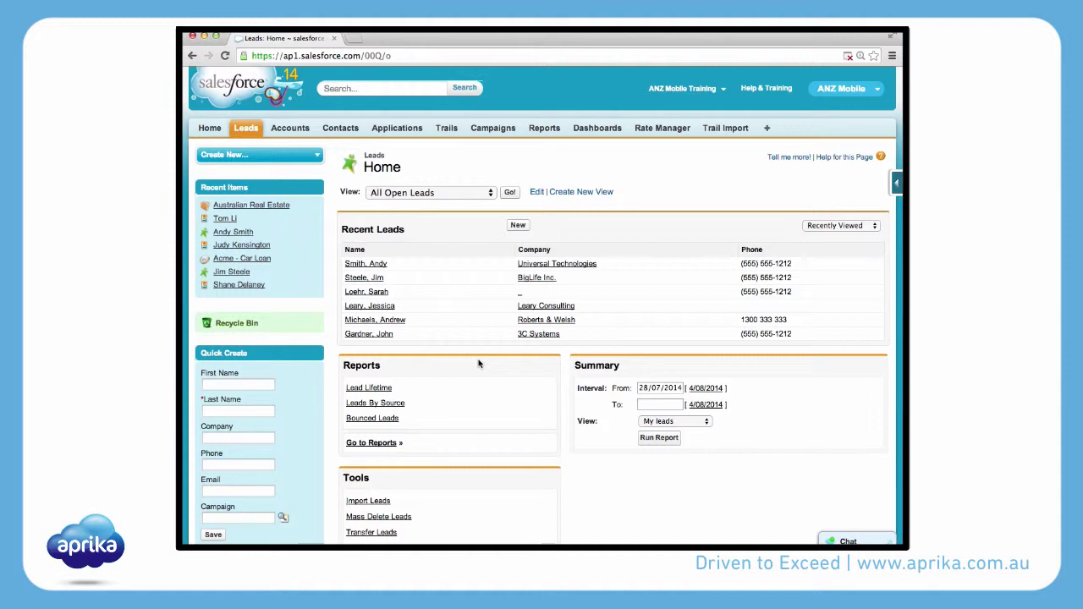
Start a new lead with the New button in Recent Leads
click(517, 227)
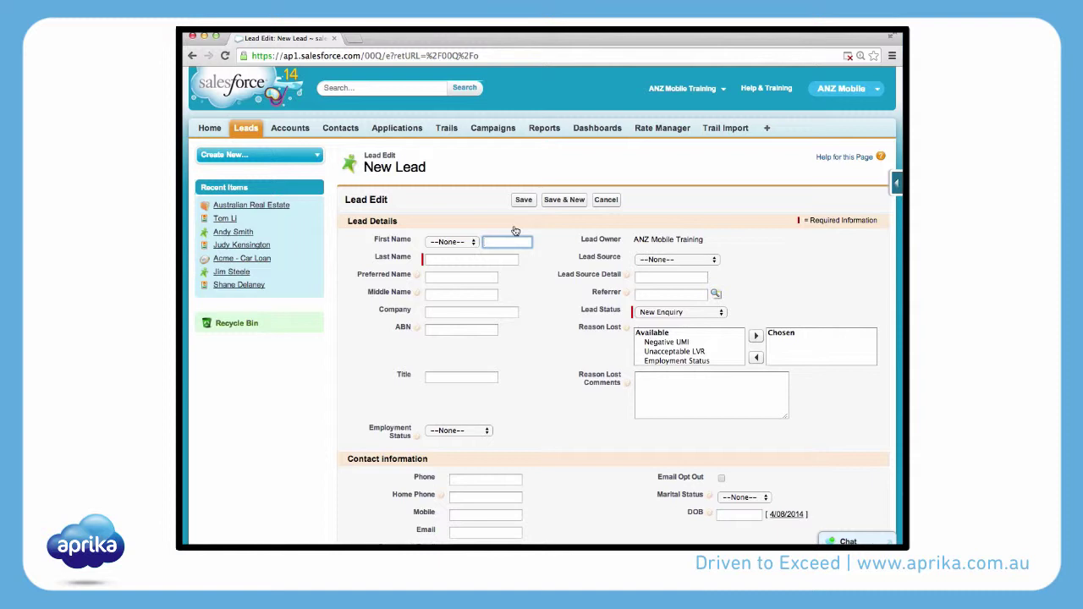
Set the salutation to Mrs. and fill the first name from the autocomplete suggestion
click(453, 242)
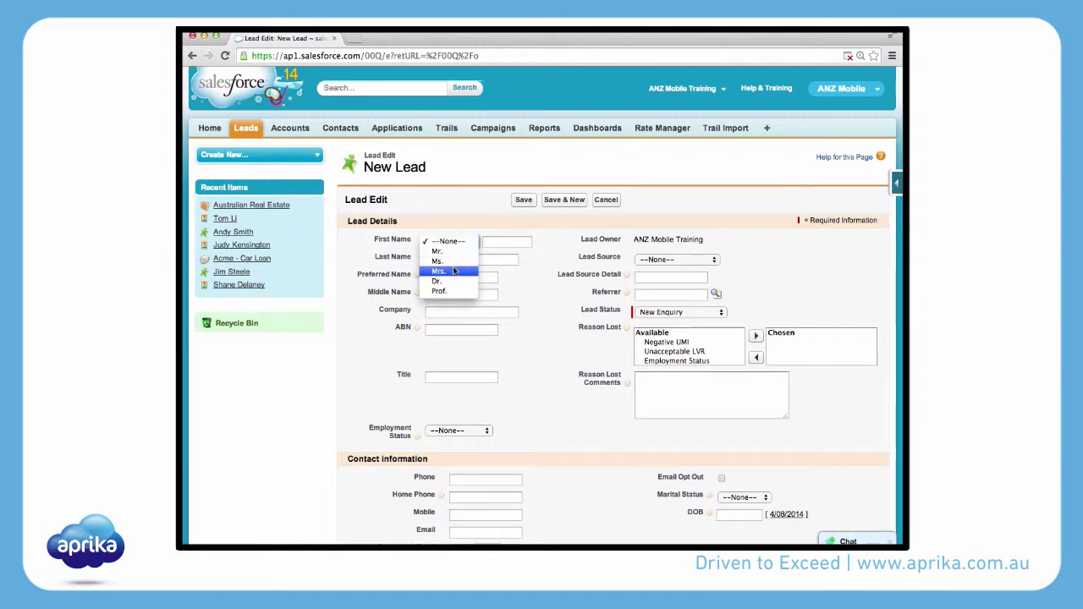
click(439, 271)
click(486, 242)
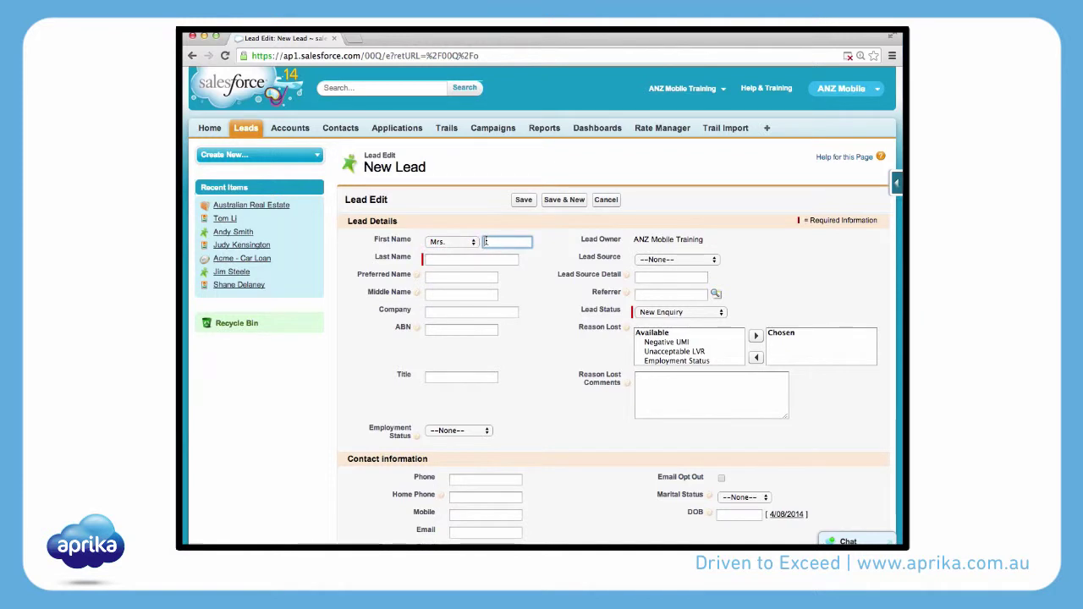
text(tasha)
click(496, 255)
Fill the last and middle names from the browser's autocomplete suggestions
click(435, 259)
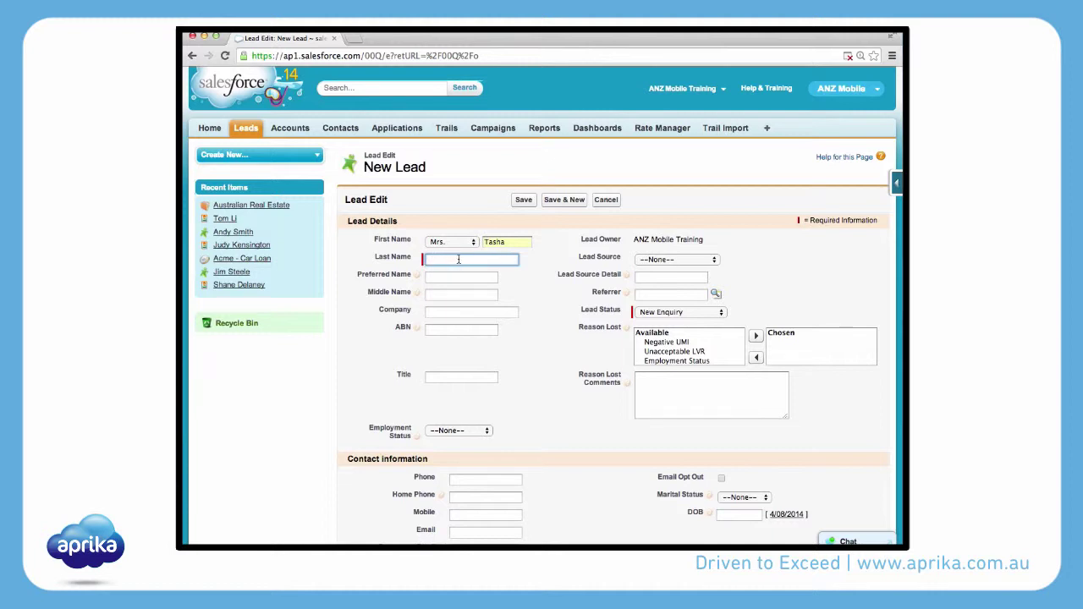
click(462, 260)
click(461, 273)
click(442, 295)
text(Ja)
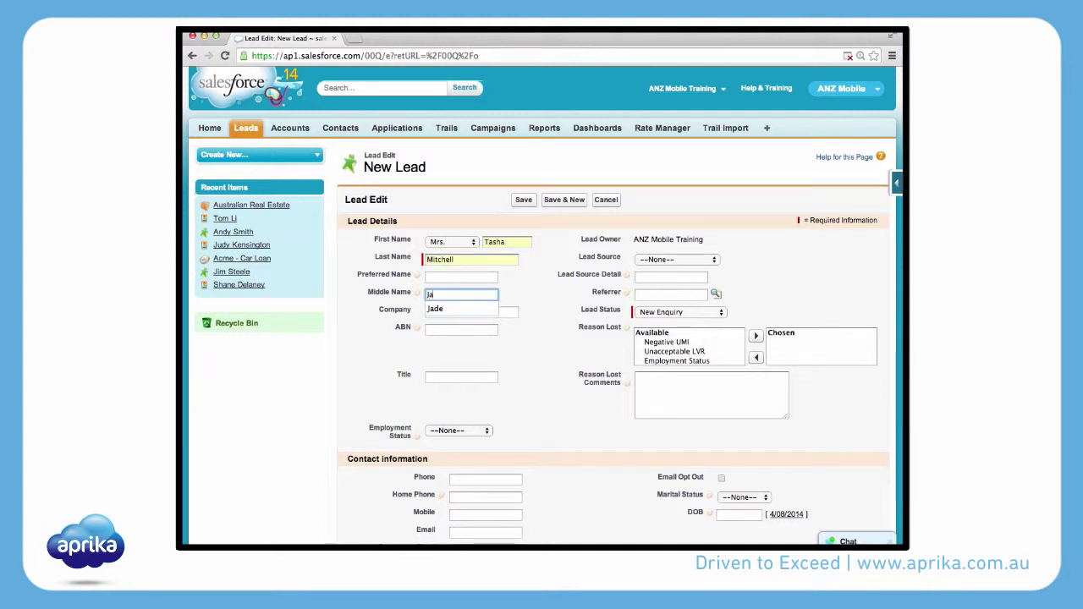
text(de)
click(447, 309)
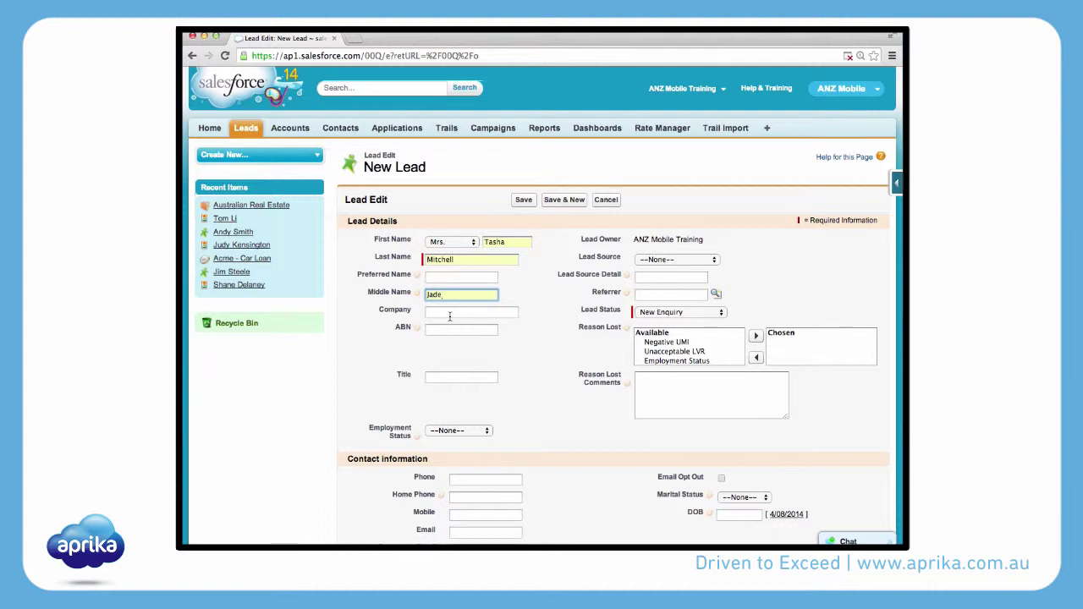
scroll(450, 320, down, 1)
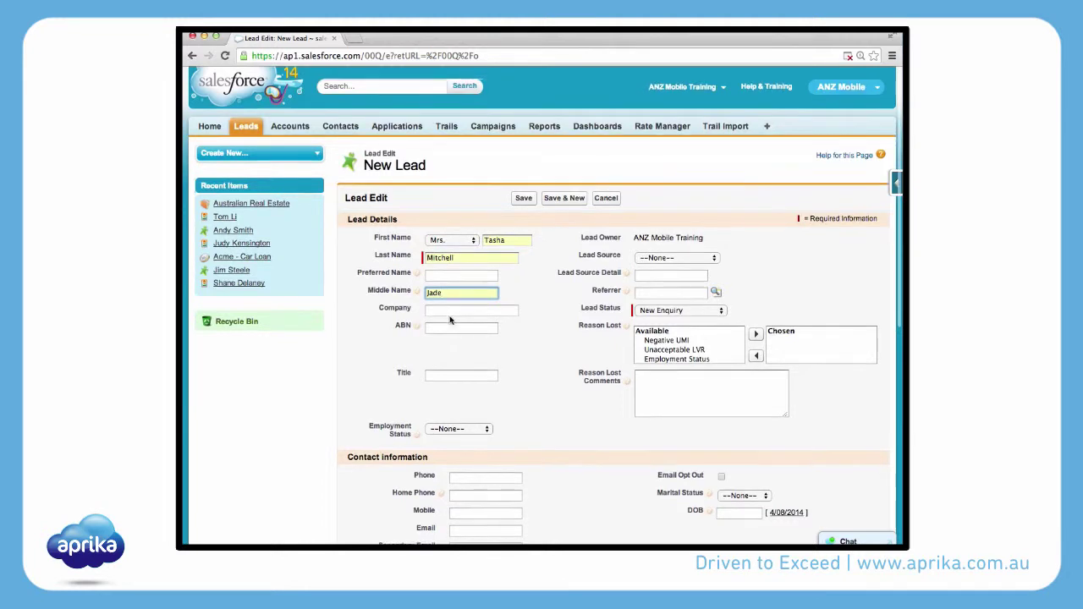
scroll(450, 320, up, 1)
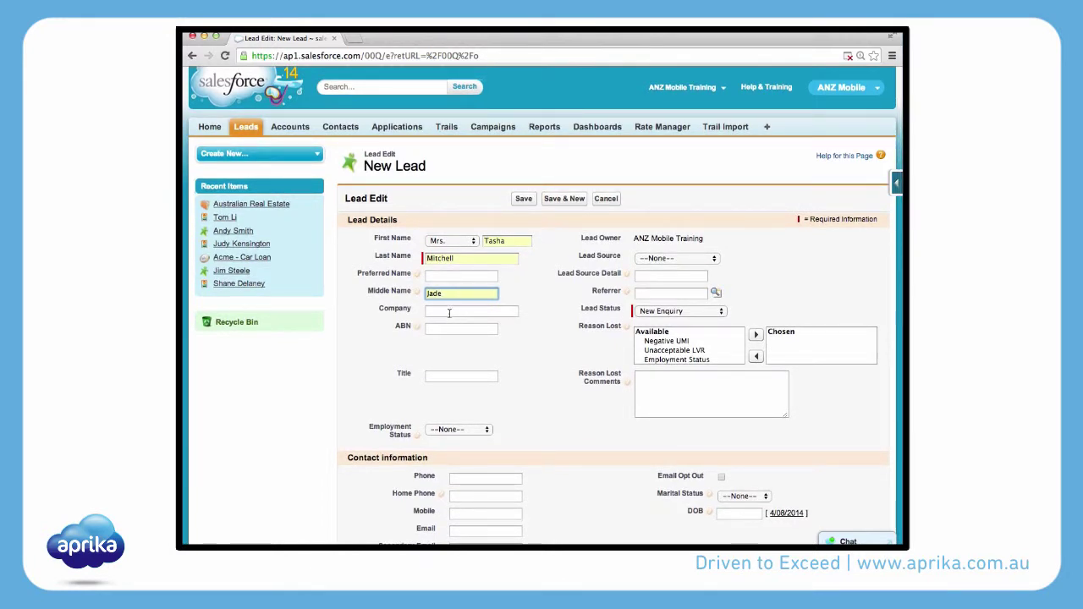
scroll(450, 316, down, 3)
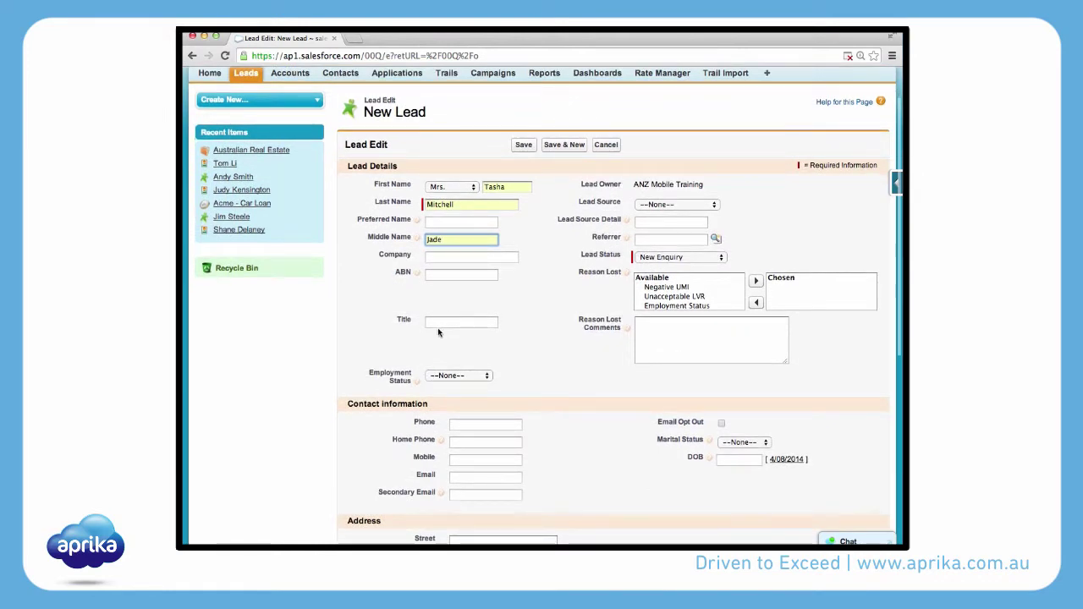
Choose PAYG as Employment Status and Real Estate Agent as Lead Source, leaving Referrer for next
scroll(440, 330, down, 2)
click(444, 342)
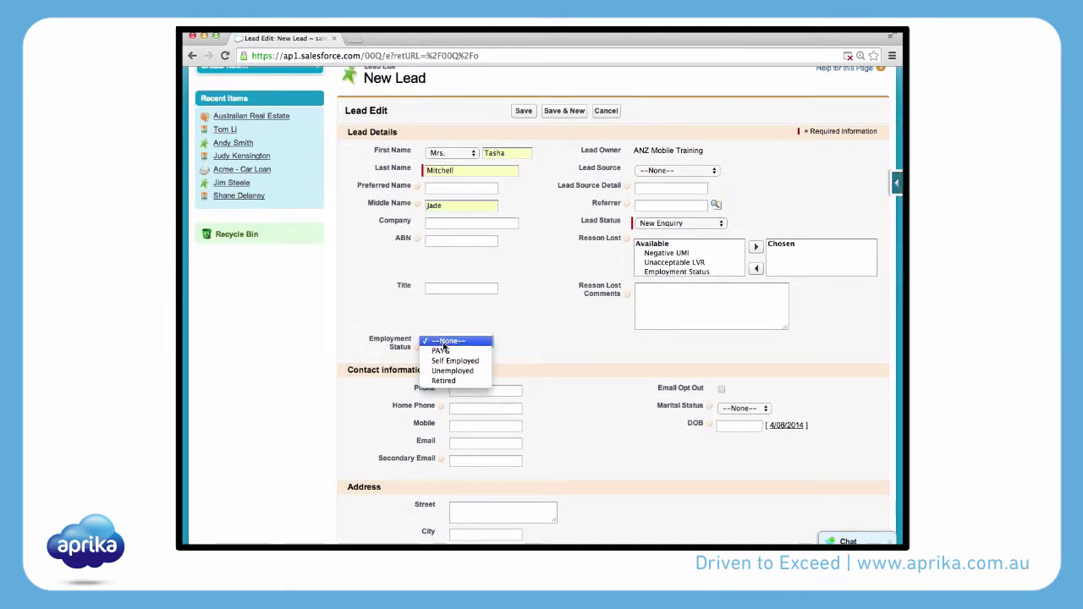
click(454, 353)
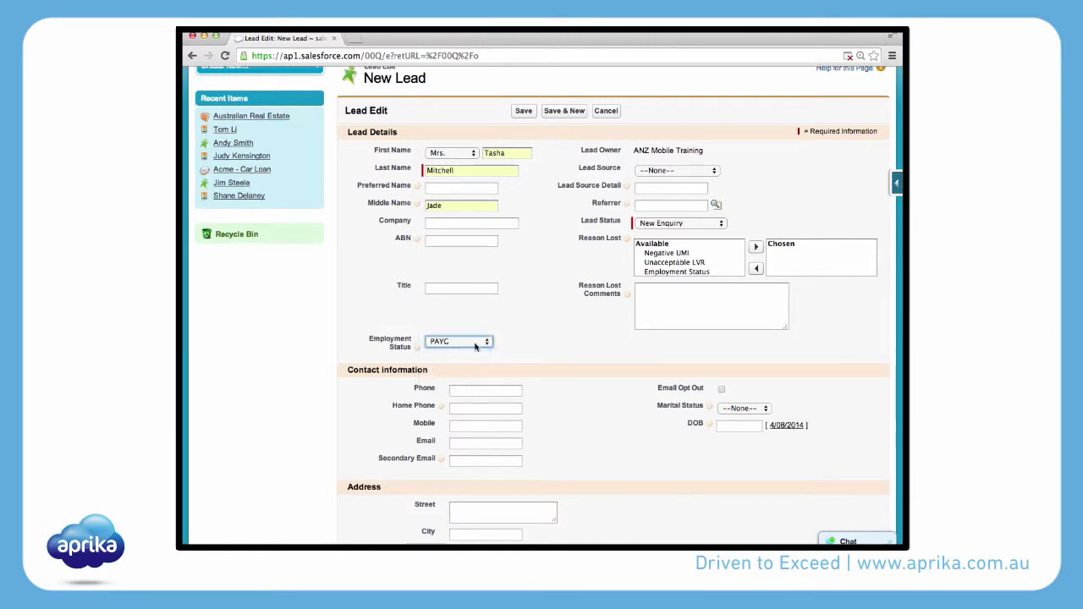
scroll(491, 330, up, 5)
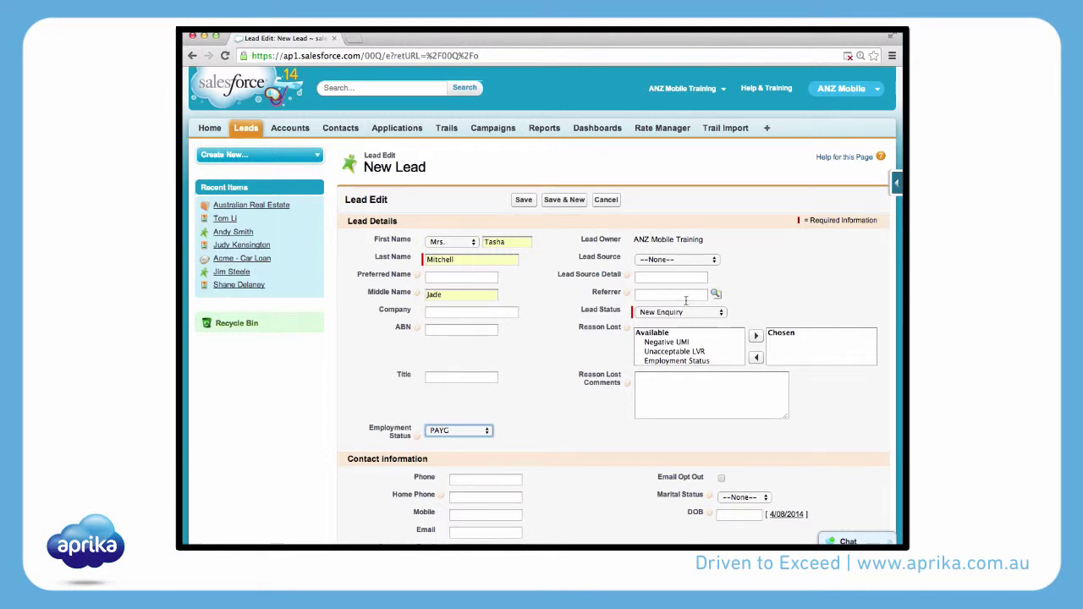
click(679, 262)
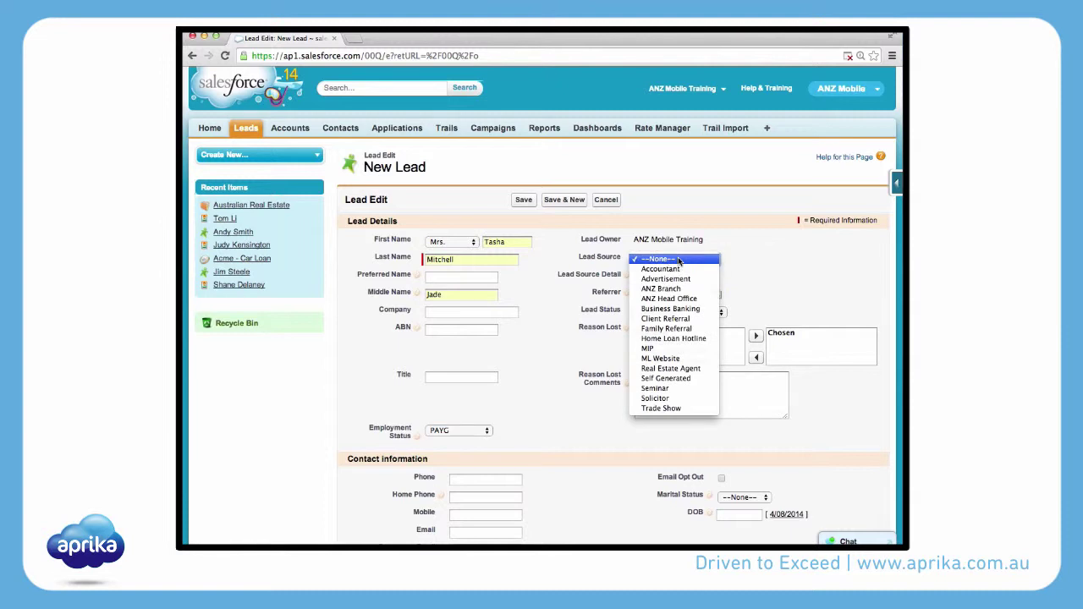
click(669, 368)
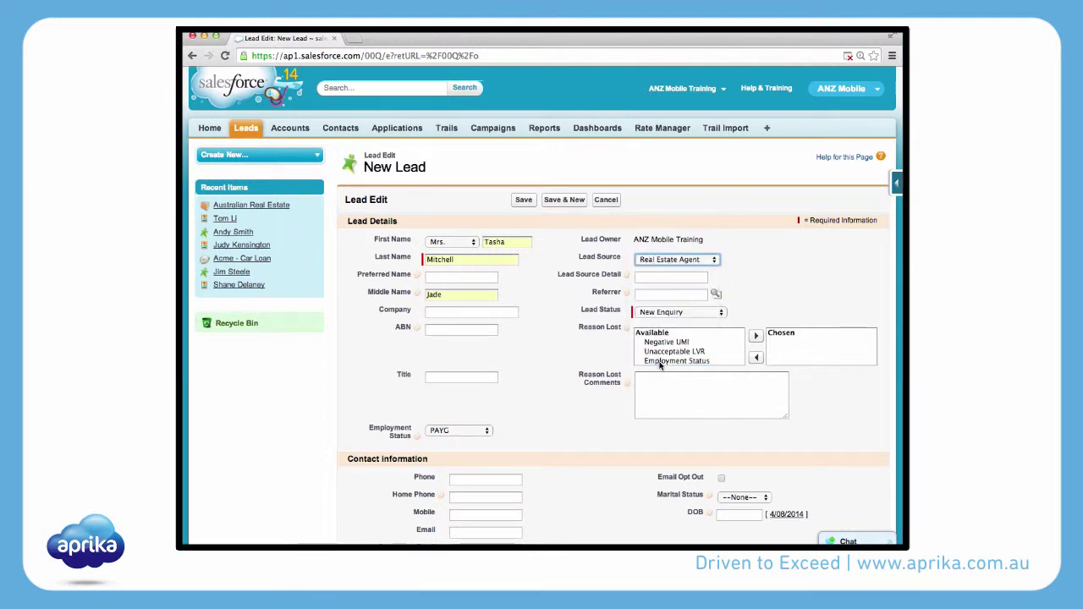
click(645, 273)
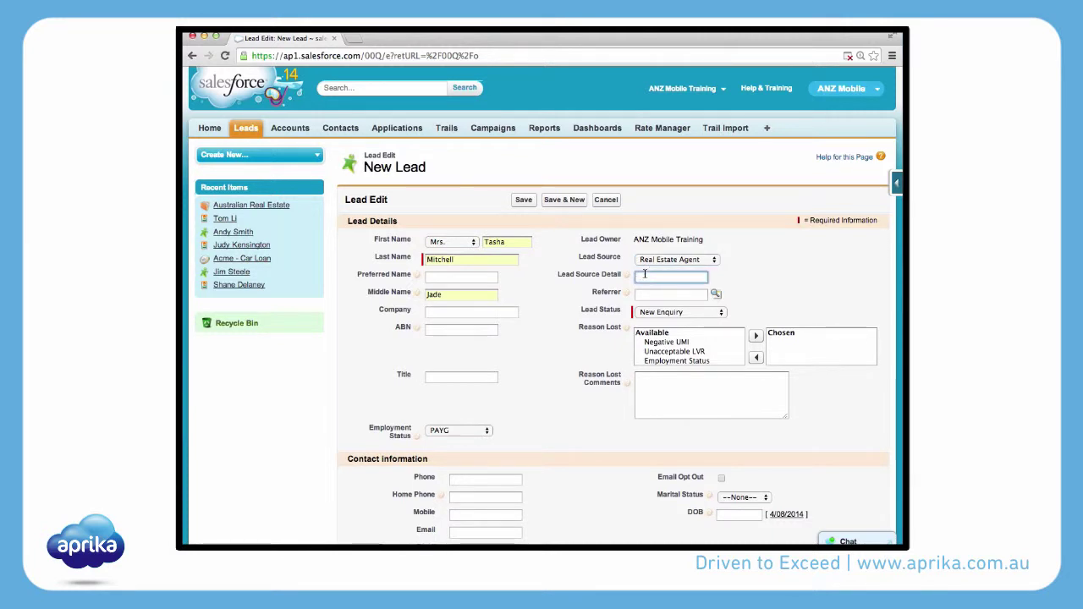
click(642, 293)
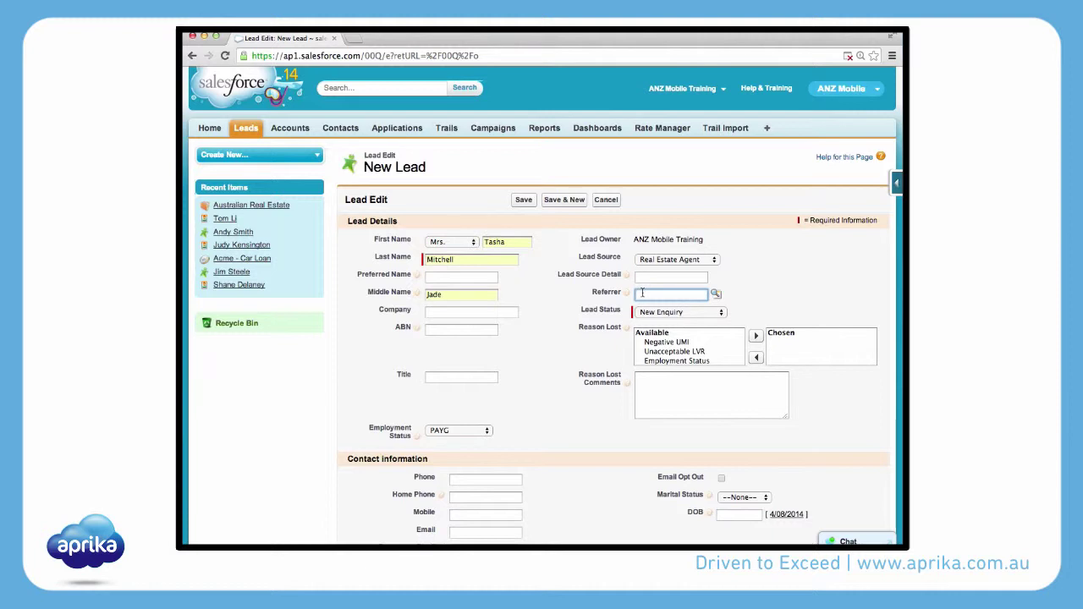
Pick Australian Real Estate from the Referrer lookup's Recently Viewed Accounts
click(716, 295)
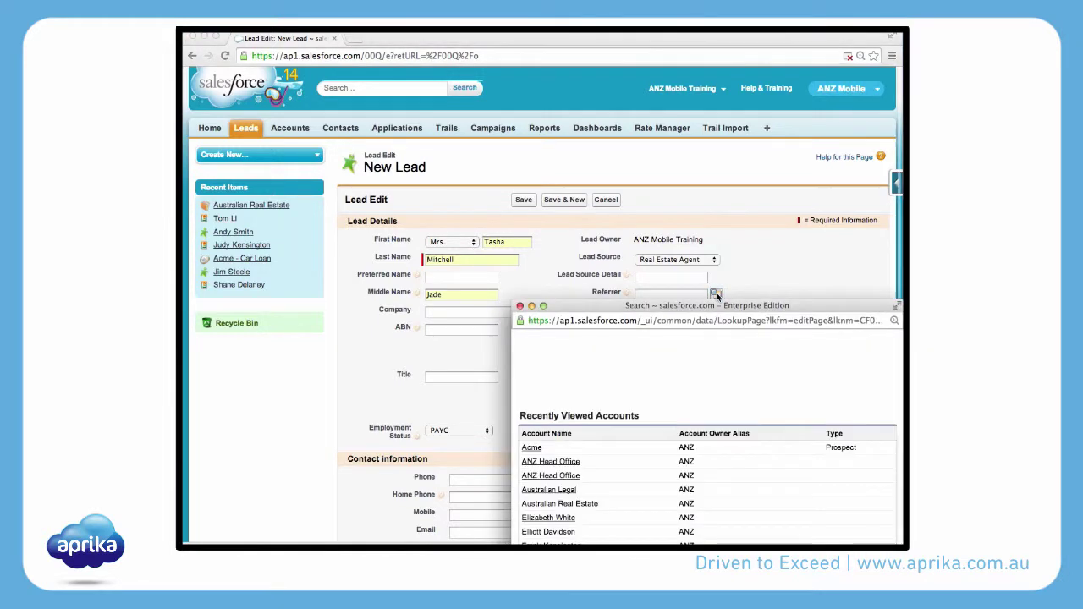
drag(702, 307, 666, 179)
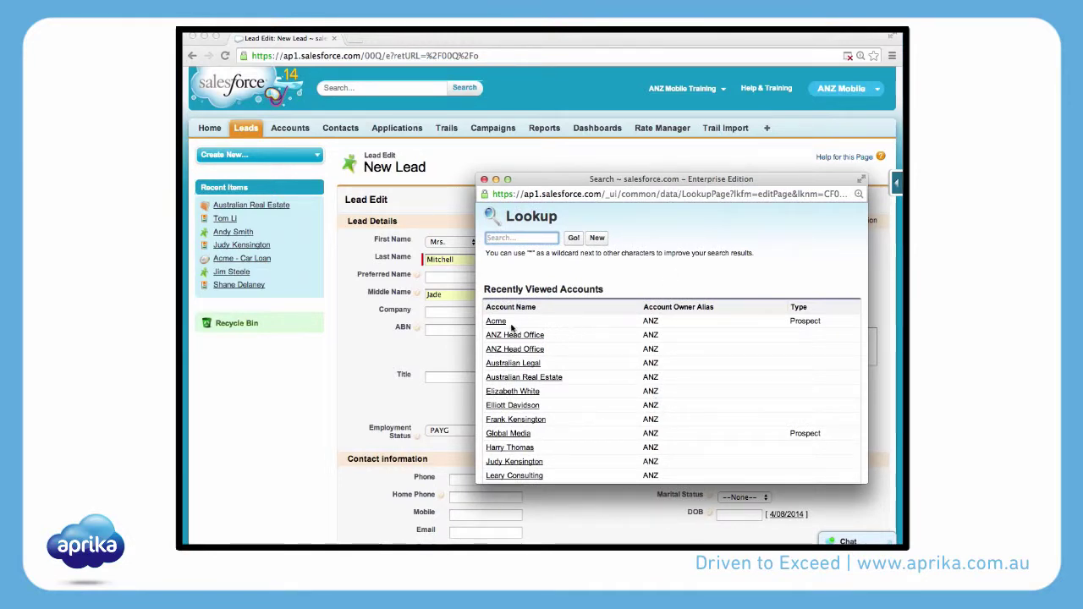
scroll(499, 334, down, 3)
scroll(513, 351, up, 3)
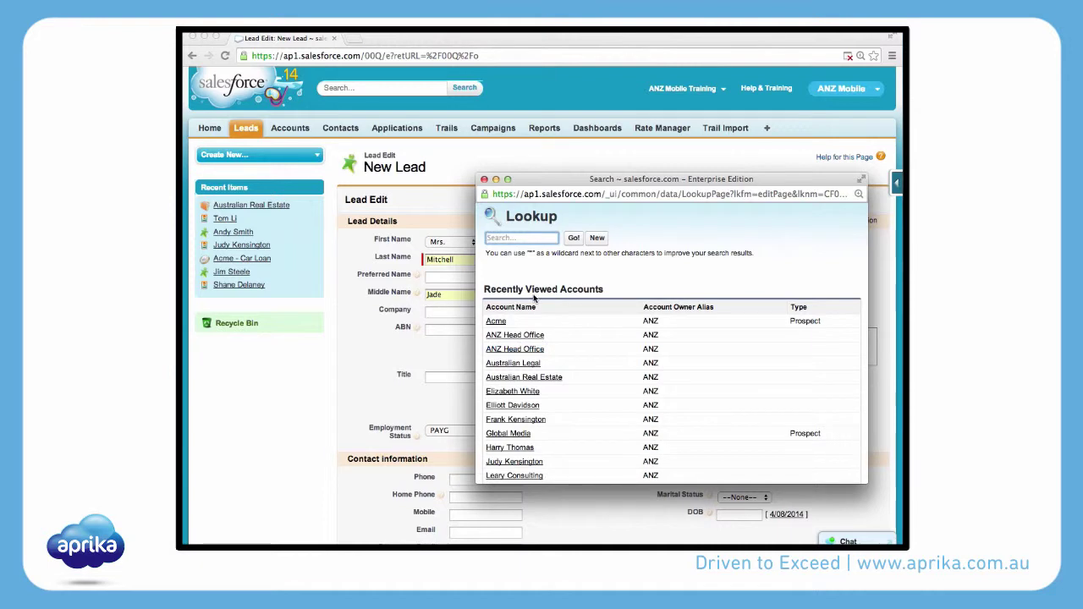
drag(559, 288, 608, 291)
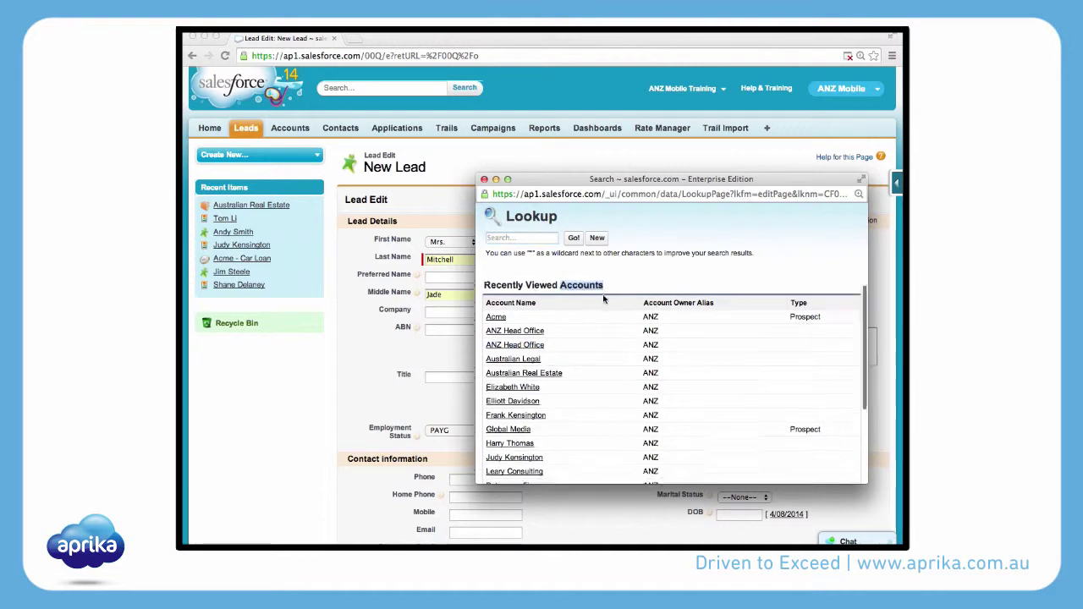
scroll(606, 305, down, 3)
scroll(601, 302, up, 3)
click(510, 239)
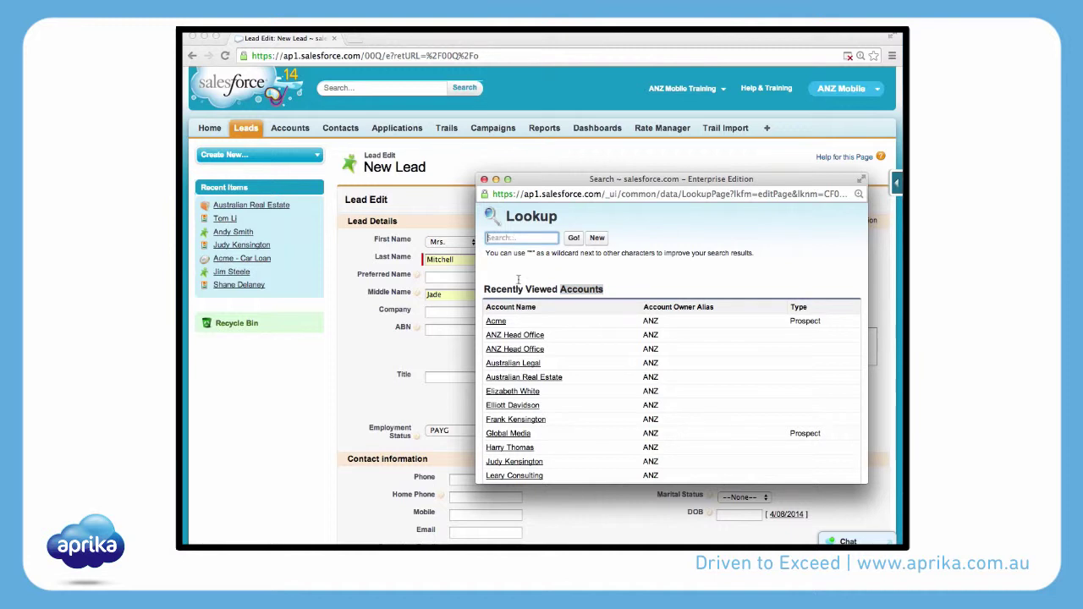
click(507, 380)
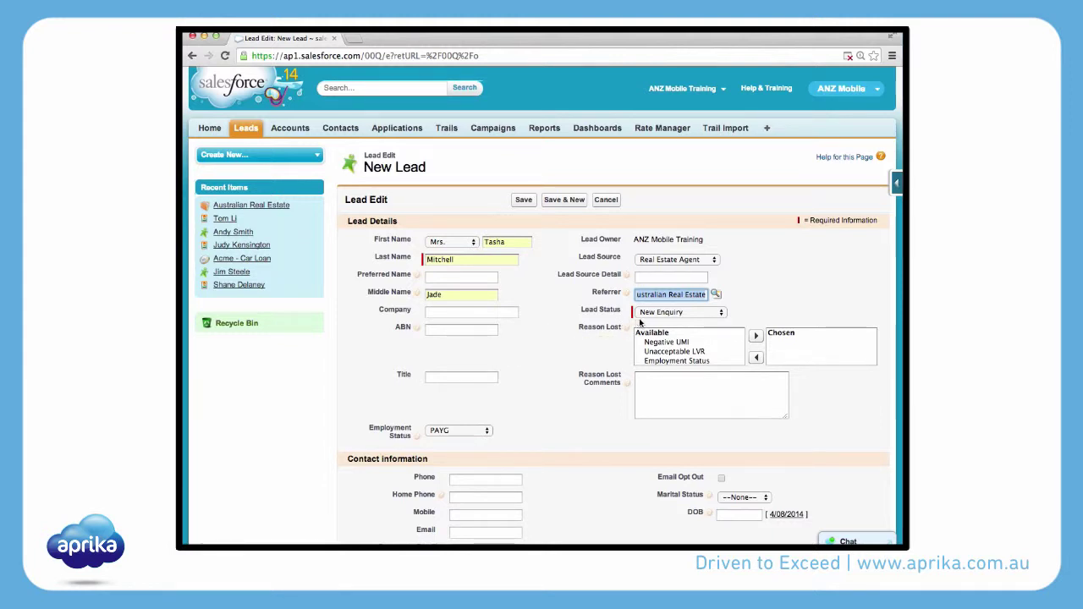
click(631, 318)
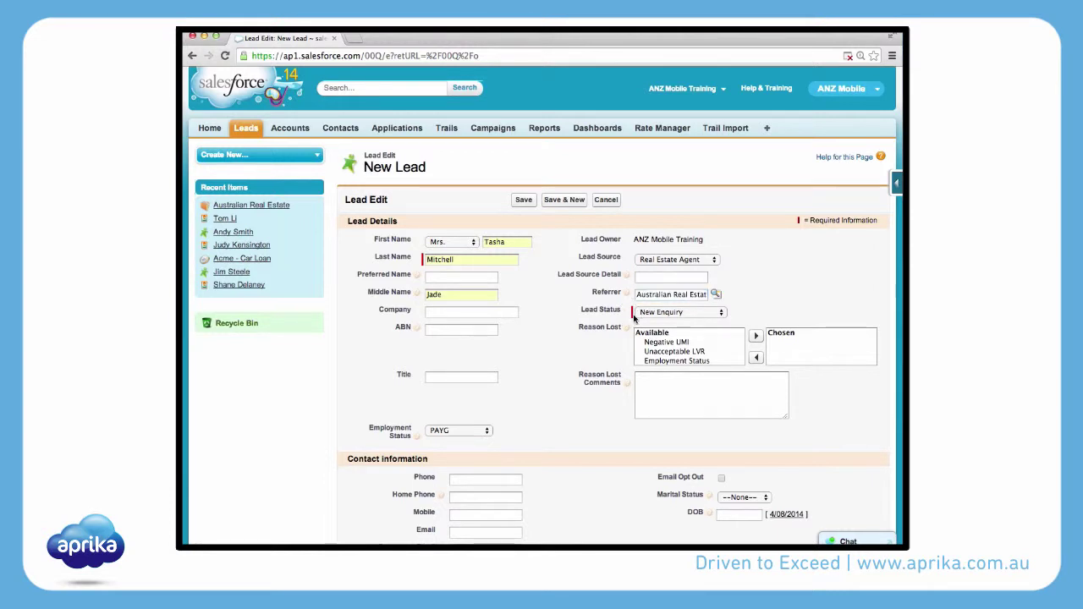
Expand the Lead Status picklist to view its values
click(633, 307)
click(656, 317)
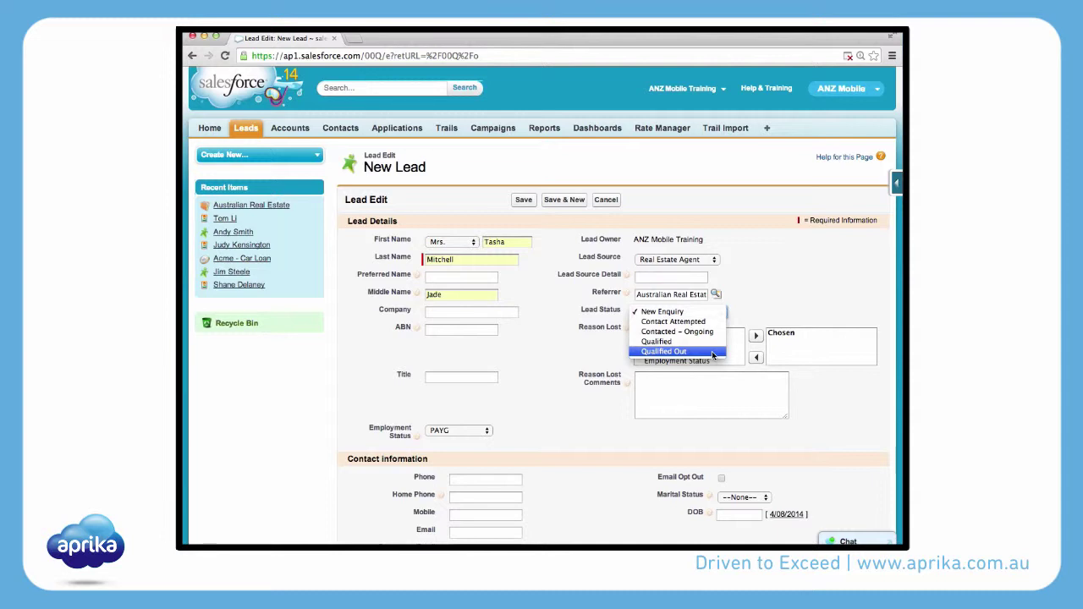
Try Qualified Out as lead status with Poor Credit History as the reason lost
click(711, 352)
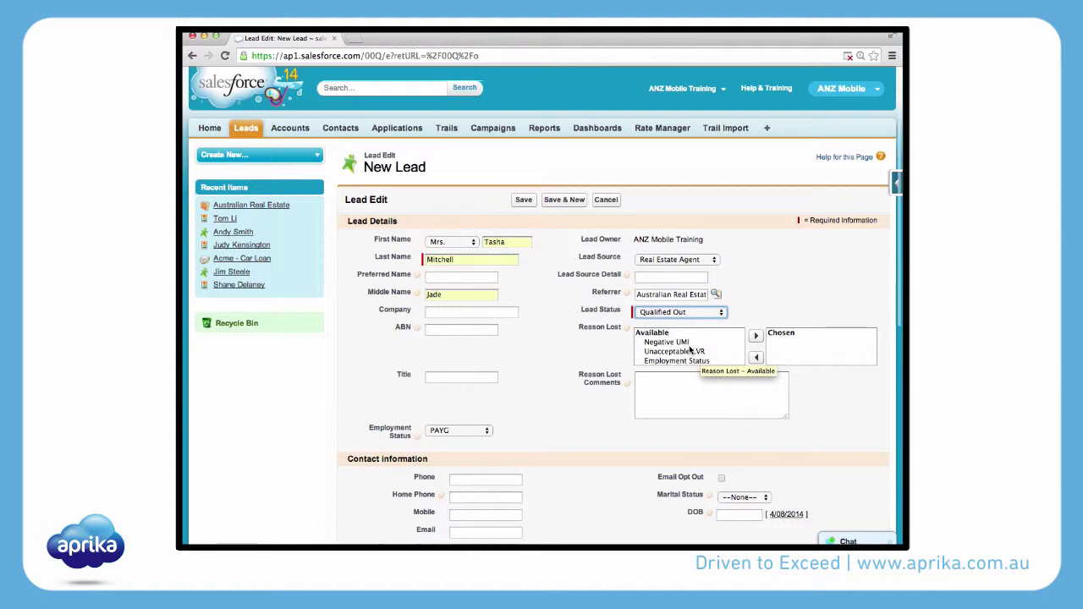
scroll(690, 350, down, 2)
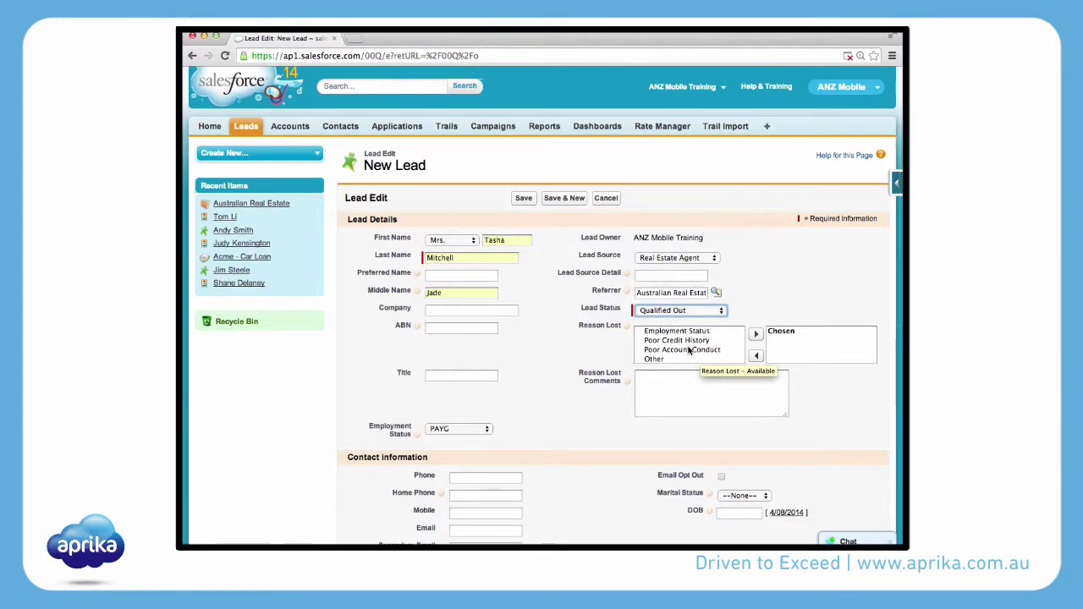
click(690, 350)
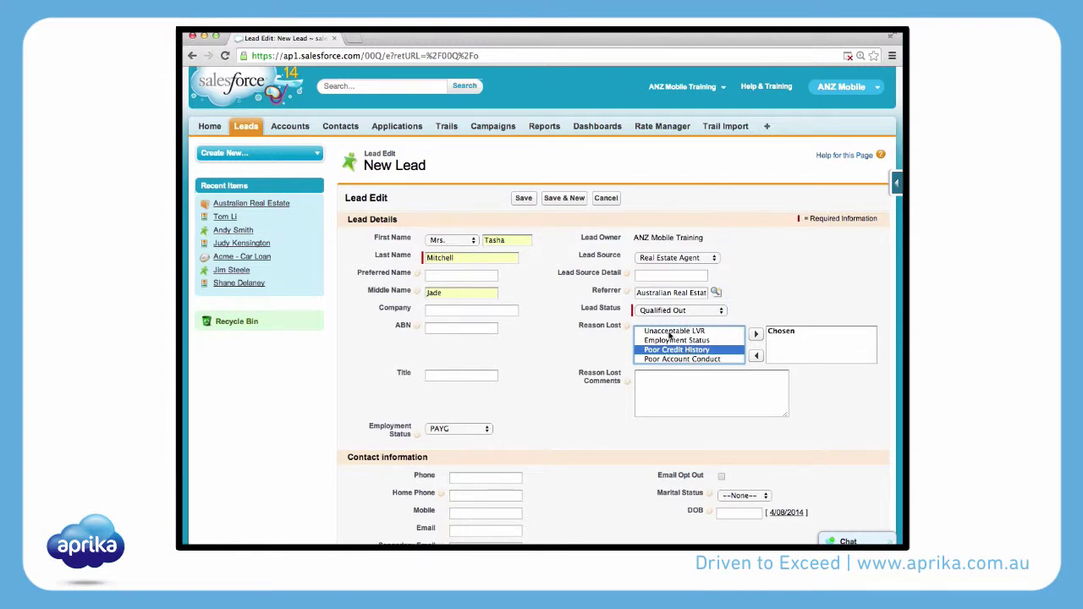
scroll(673, 339, up, 3)
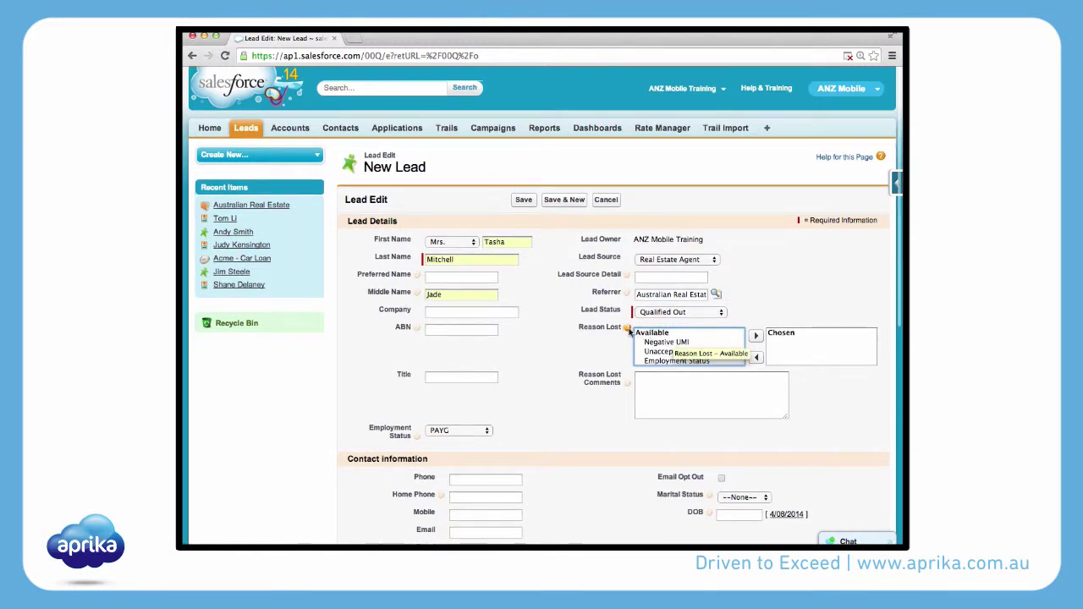
scroll(678, 351, down, 3)
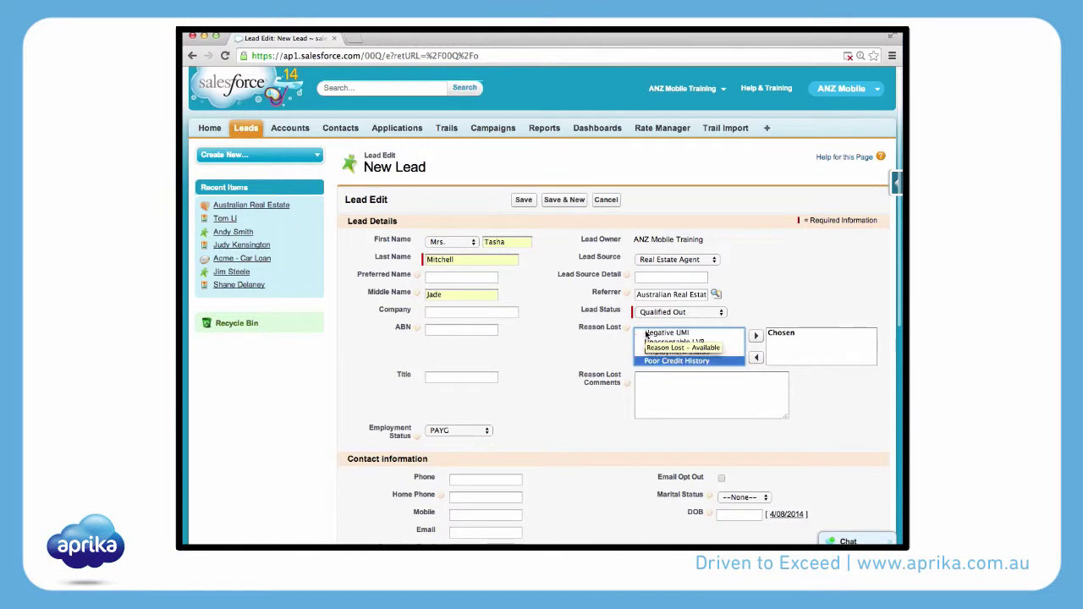
click(682, 385)
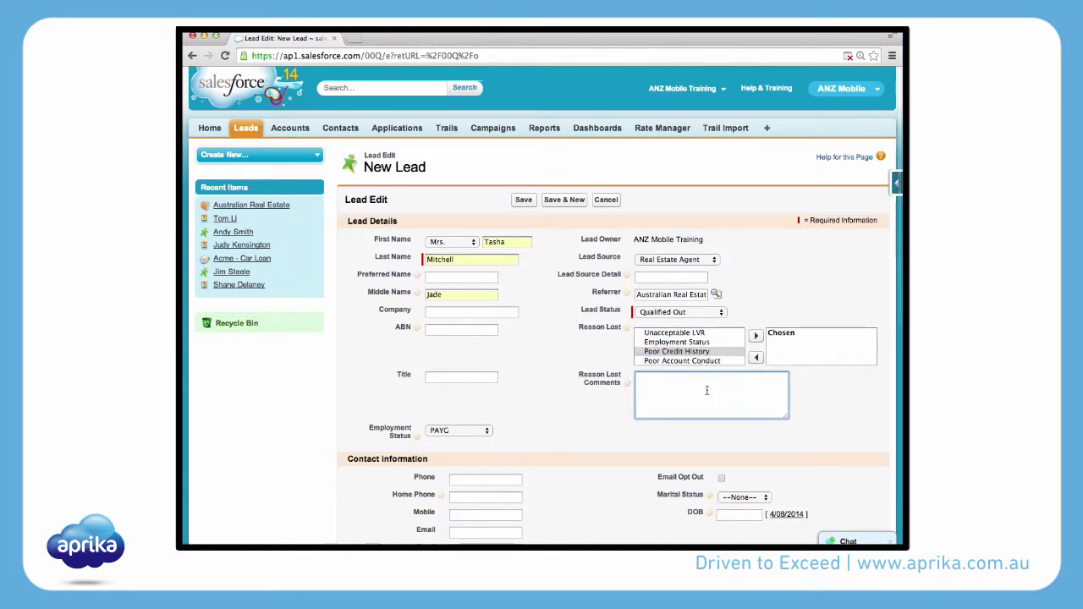
Change the lead status to Contacted - Ongoing instead
click(687, 313)
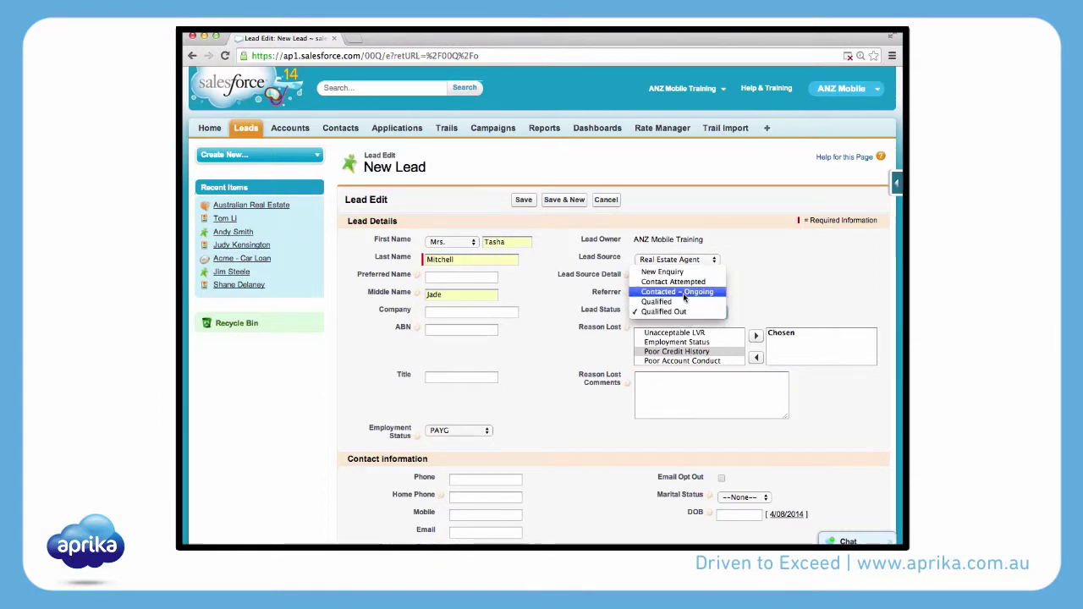
click(685, 293)
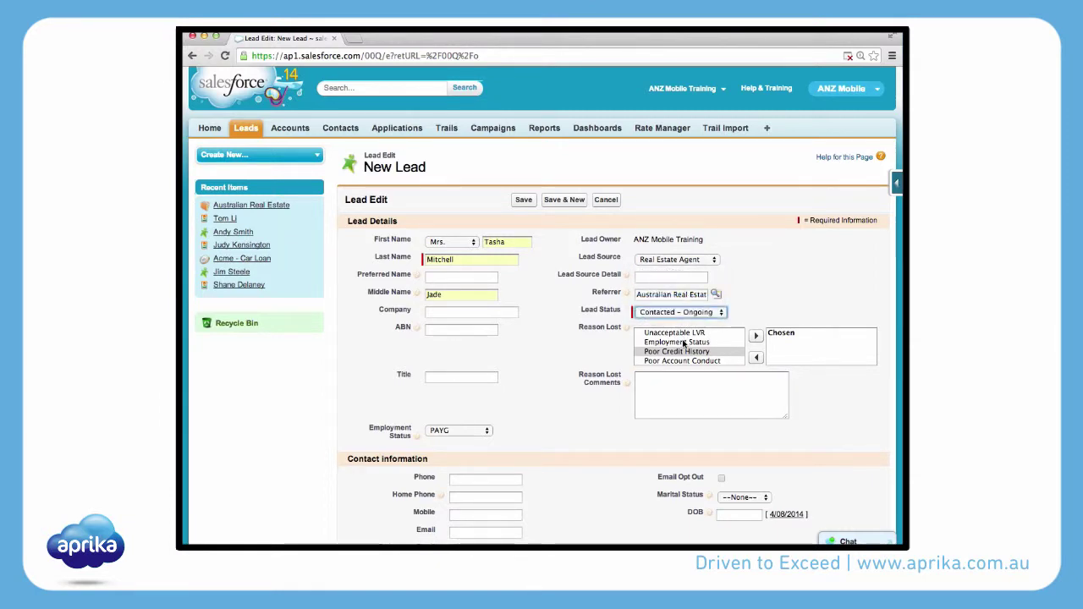
scroll(684, 344, down, 3)
scroll(684, 344, down, 2)
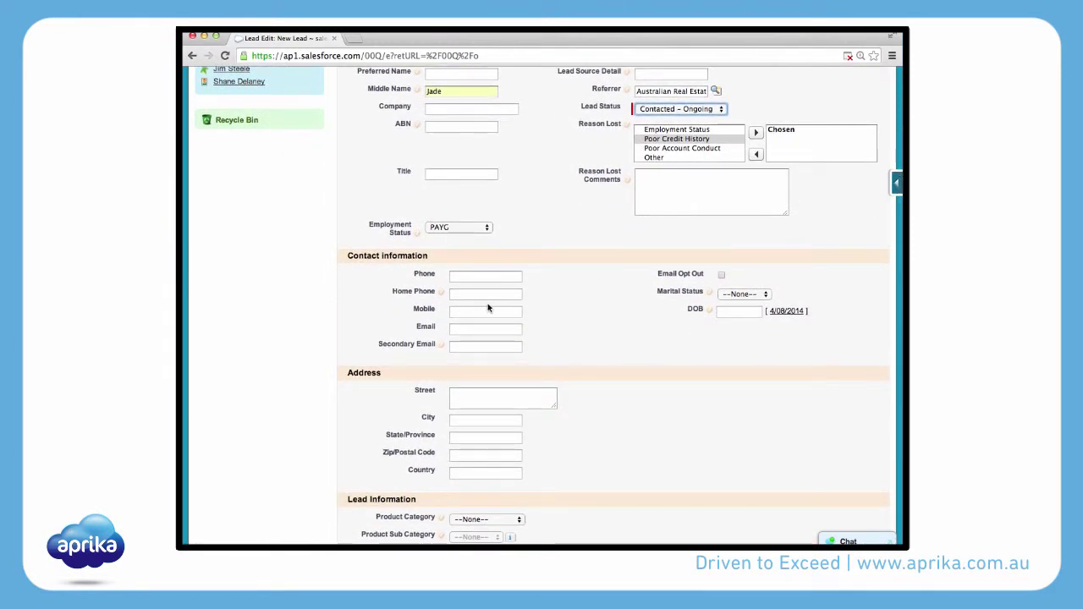
Fill the lead's mobile number and e-mail address from the autofill suggestions
click(488, 310)
text(0)
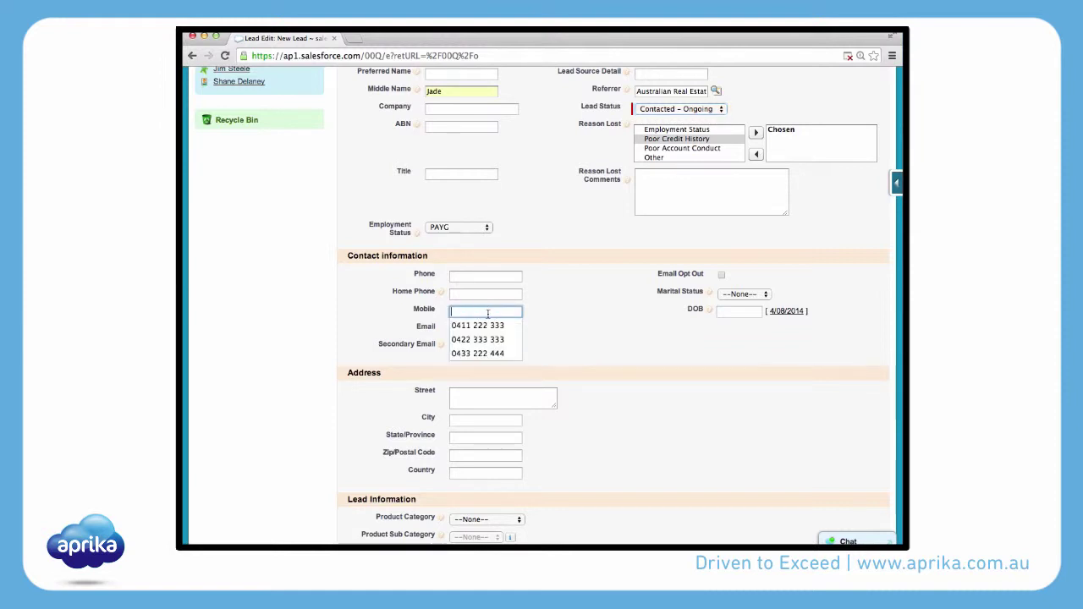
click(492, 327)
click(476, 330)
text(t)
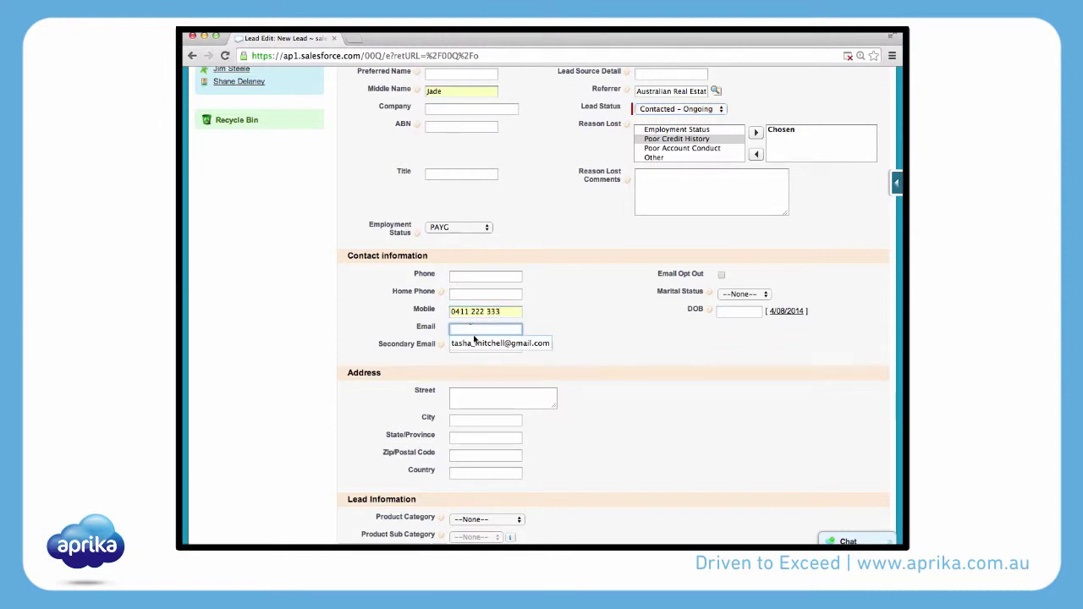
click(477, 343)
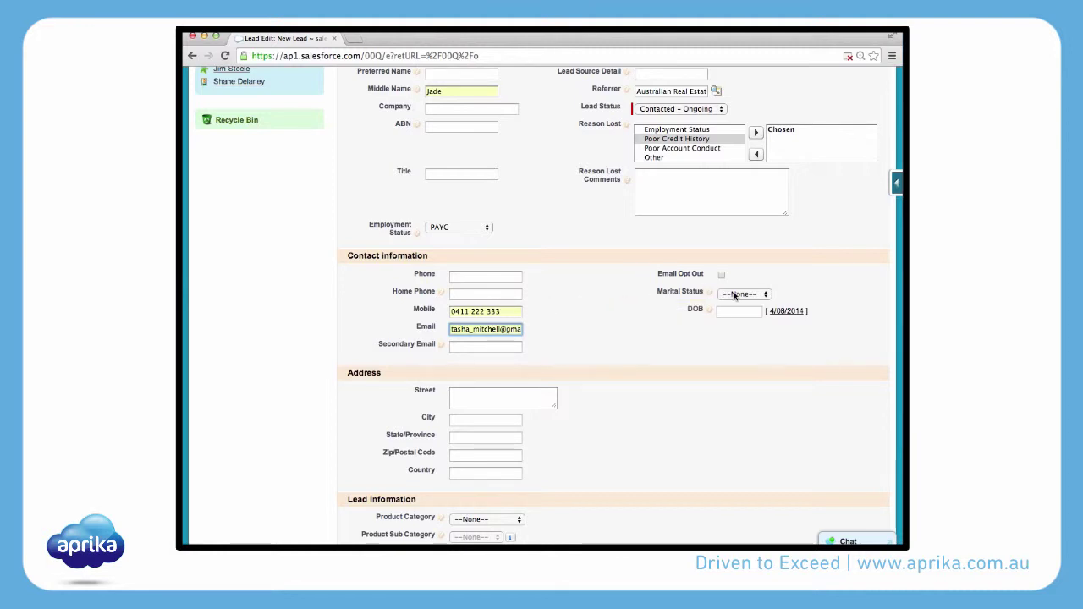
Set marital status to Married, enter the date of birth, and begin the street address
click(735, 295)
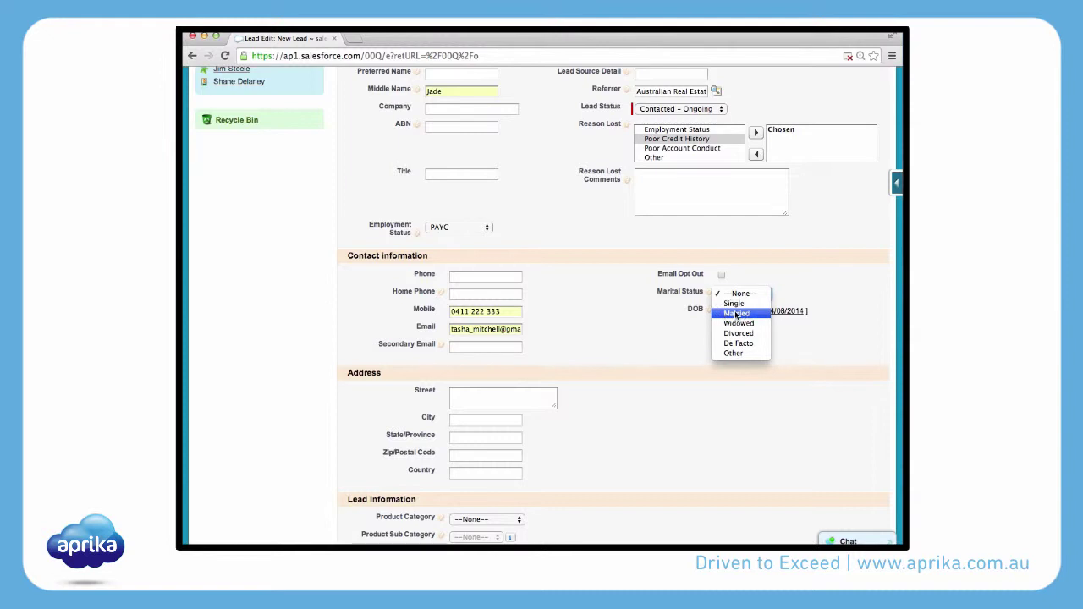
click(735, 314)
click(734, 313)
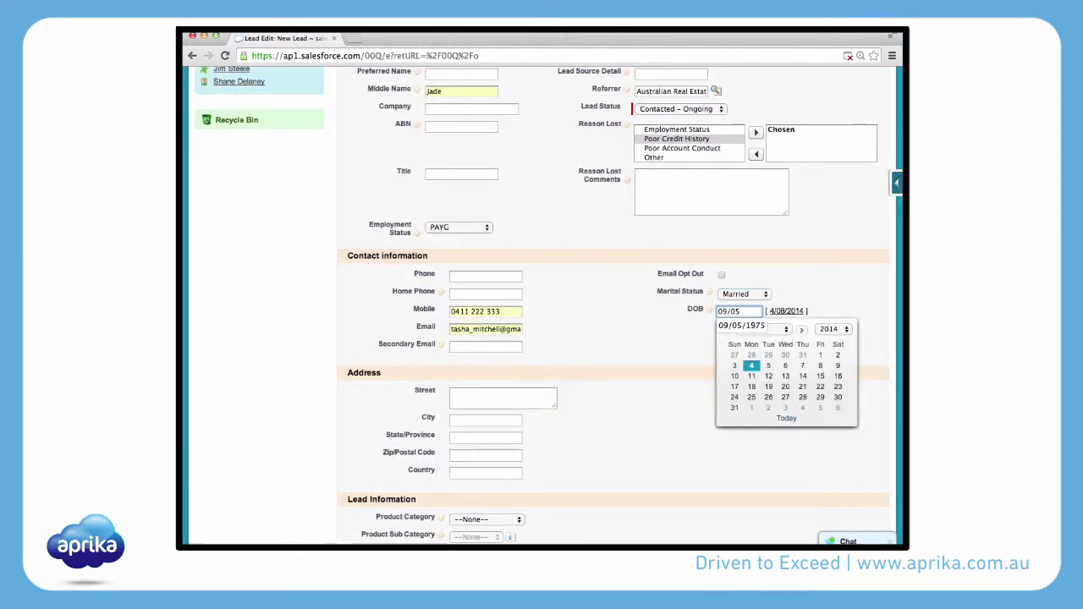
click(751, 328)
click(540, 393)
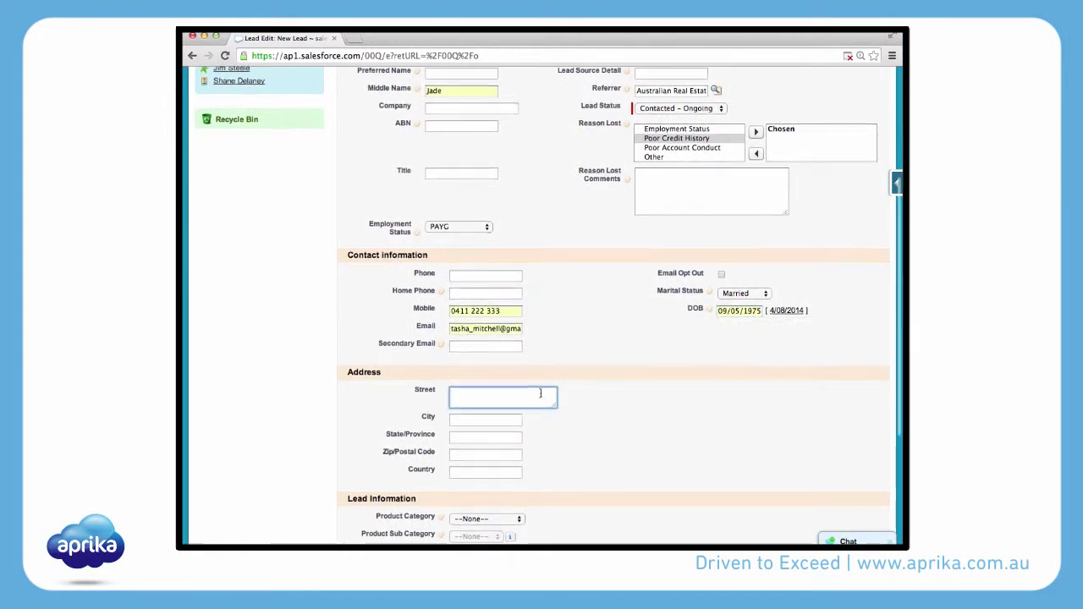
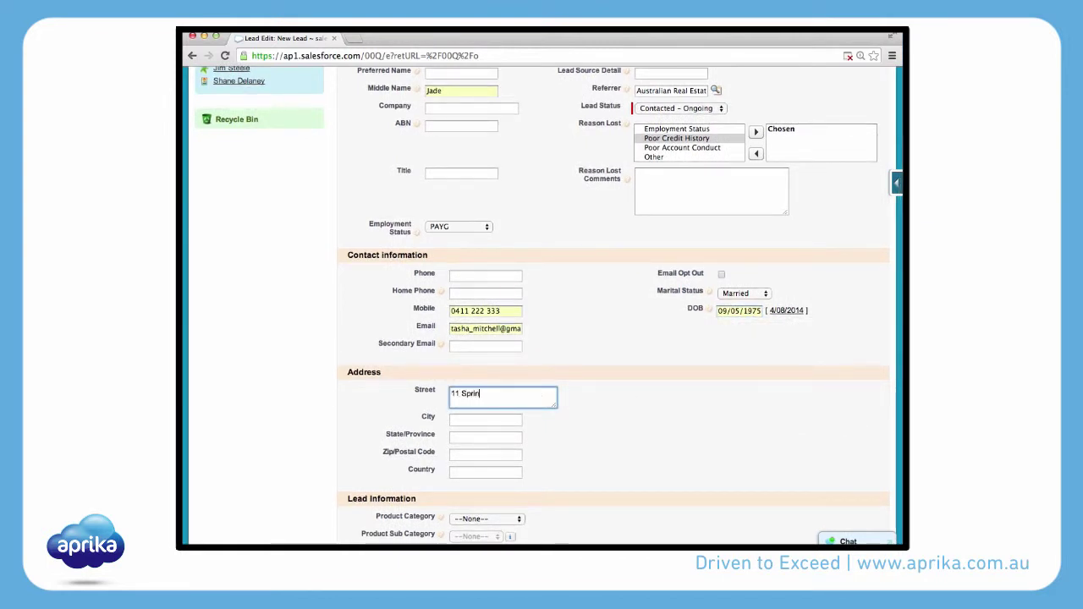
Fill in the address's city, state and postcode, accepting the postcode suggestion
key(Tab)
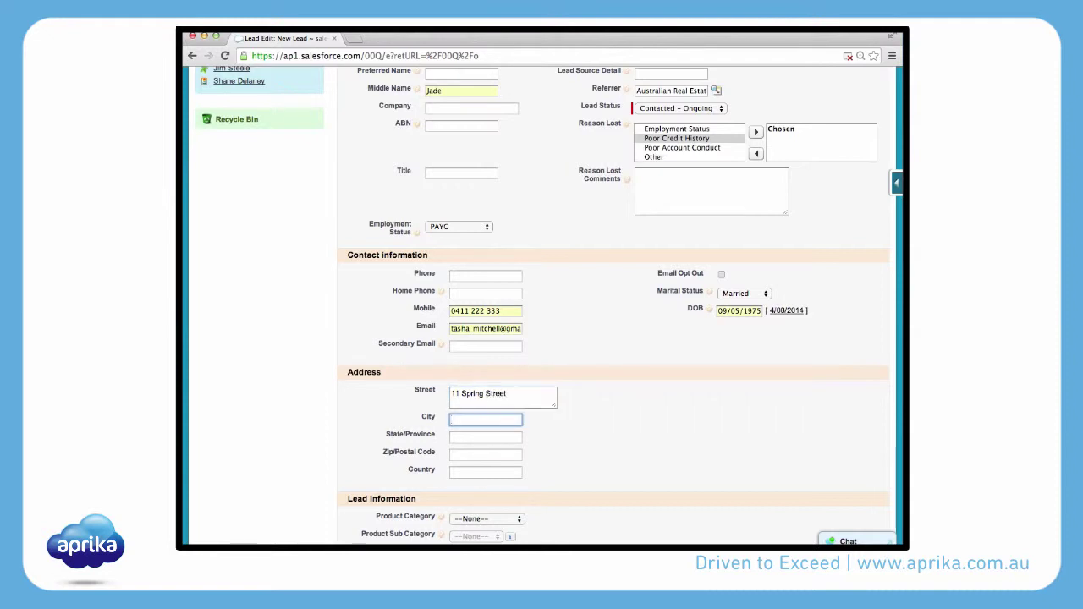
text(Lakeside)
key(Tab)
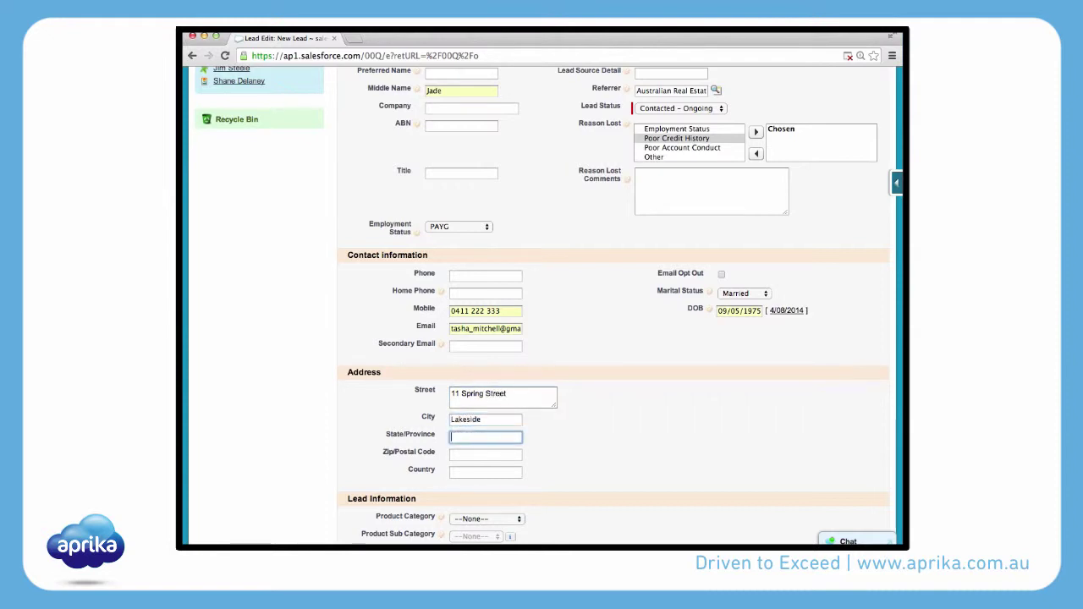
text(VIC)
key(Tab)
text(3)
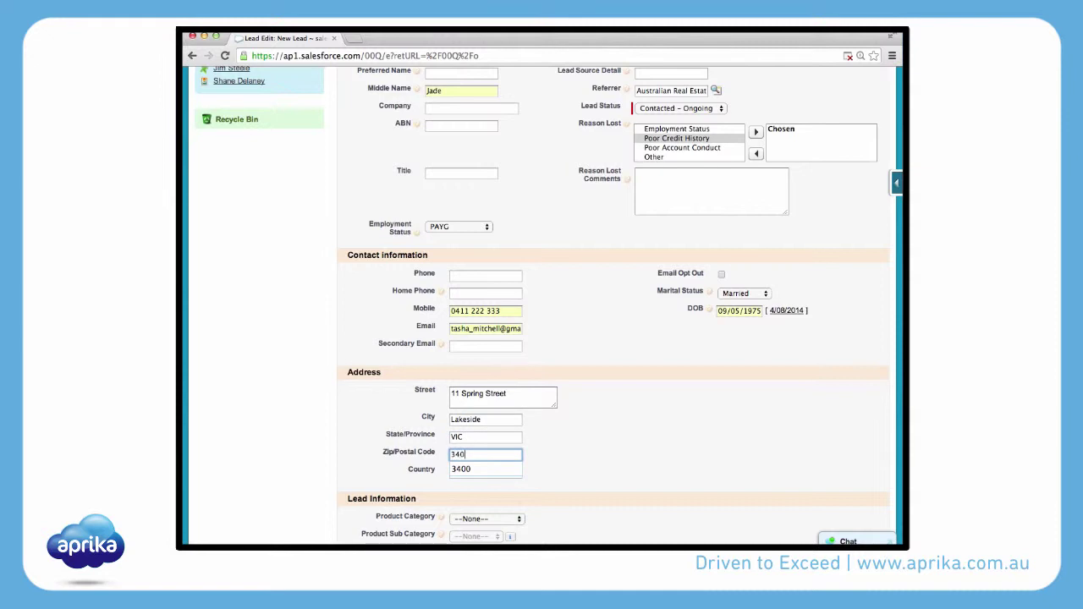
text(400)
click(476, 469)
scroll(478, 466, down, 2)
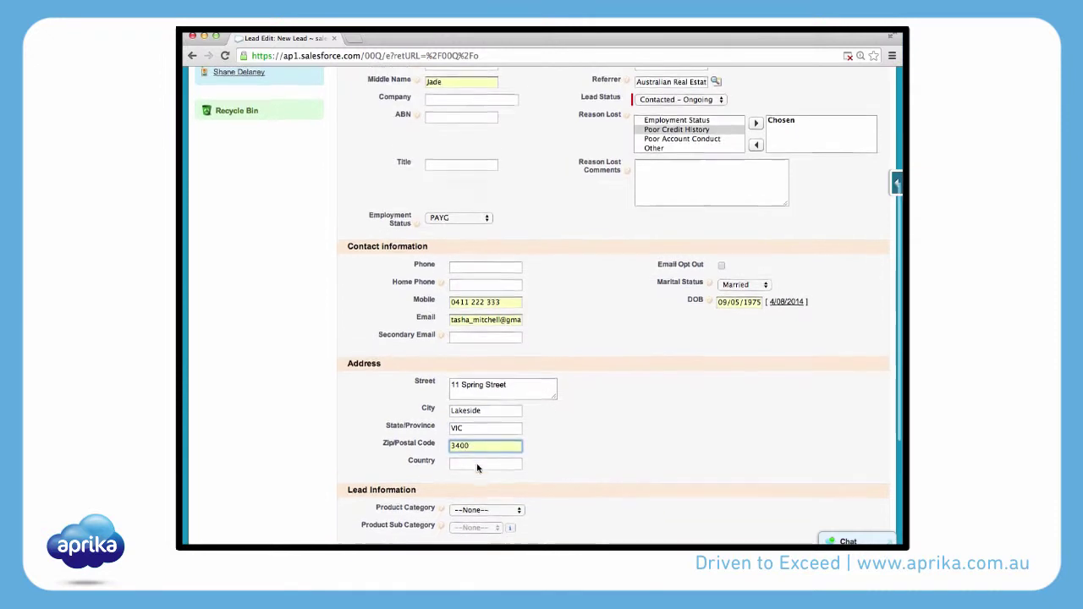
scroll(491, 461, down, 3)
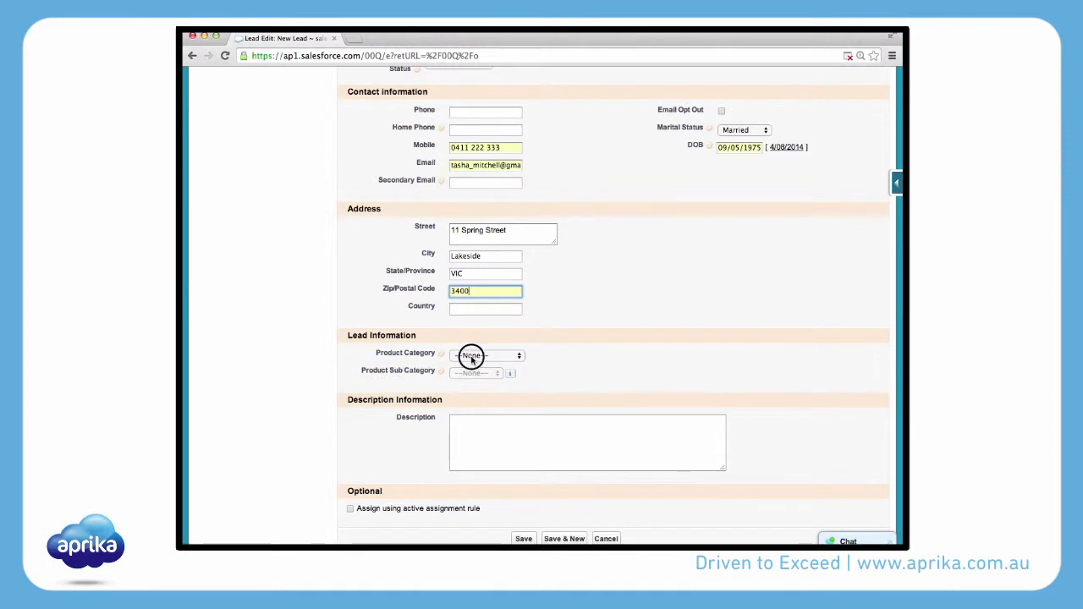
Change Product Category from Investment Loan to Home Loan, with sub category Variable Rate Home Loan
click(470, 355)
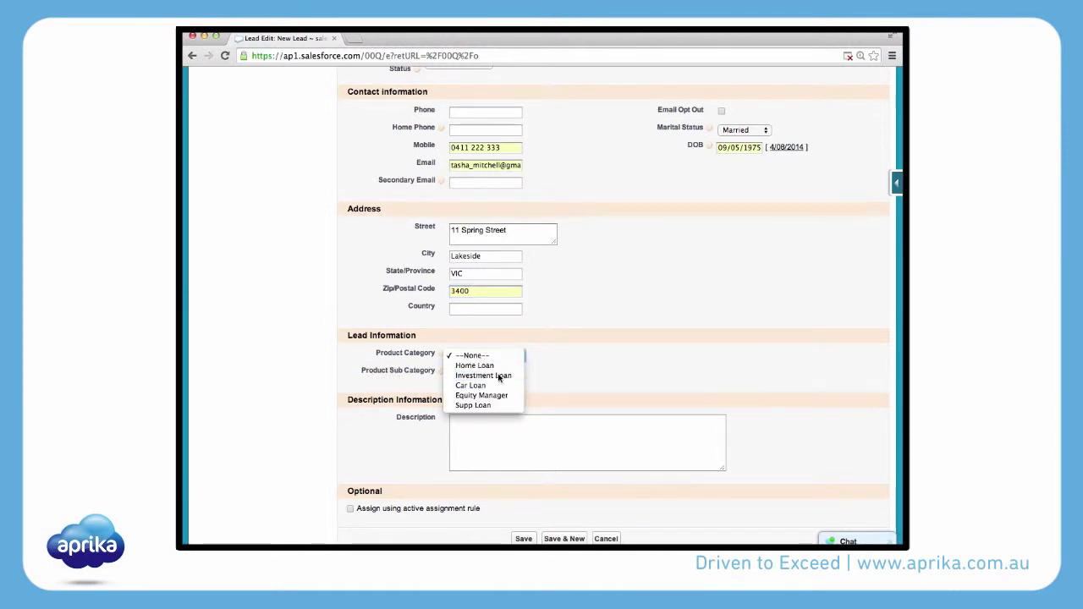
click(498, 377)
click(489, 375)
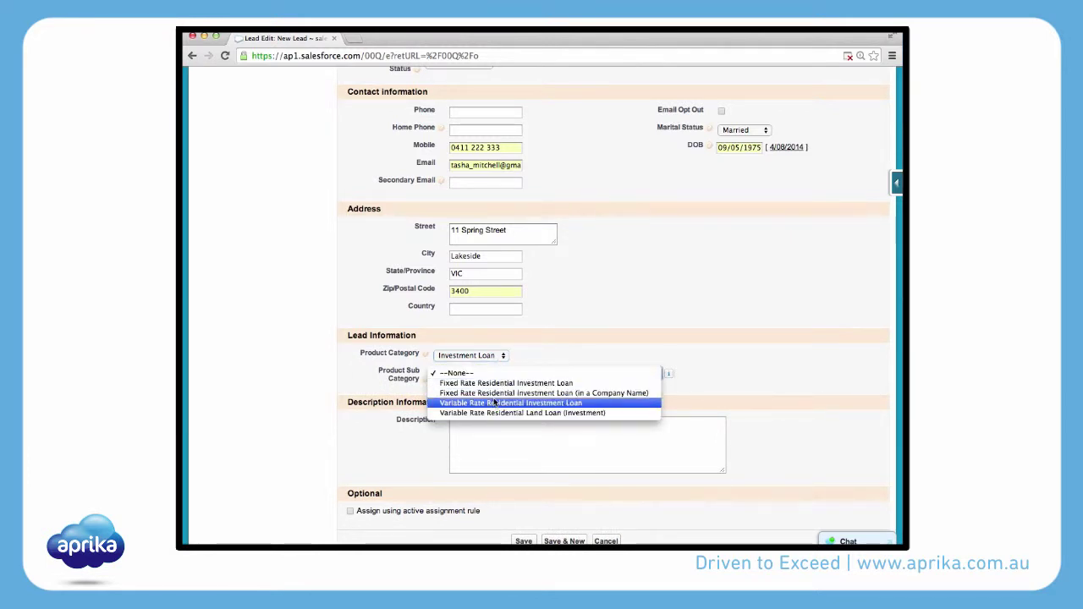
click(479, 356)
click(482, 352)
key(Up)
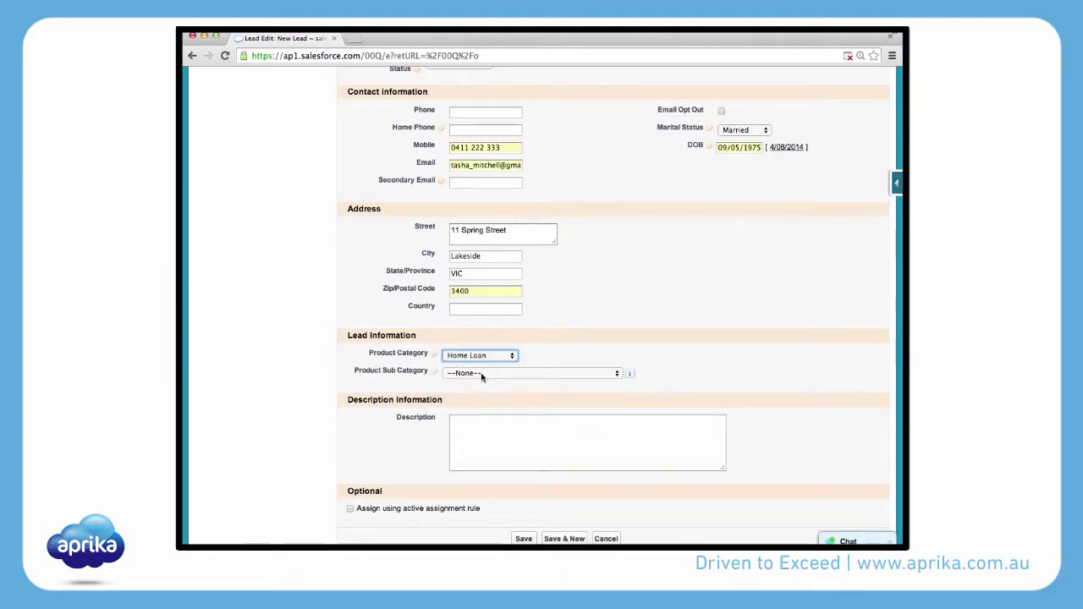
click(484, 373)
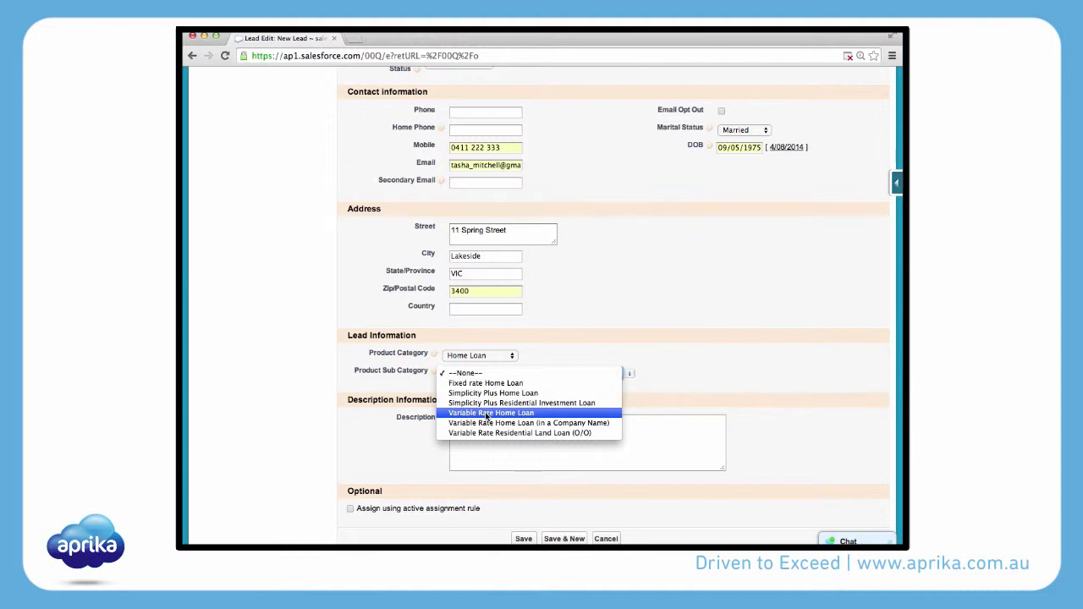
click(485, 413)
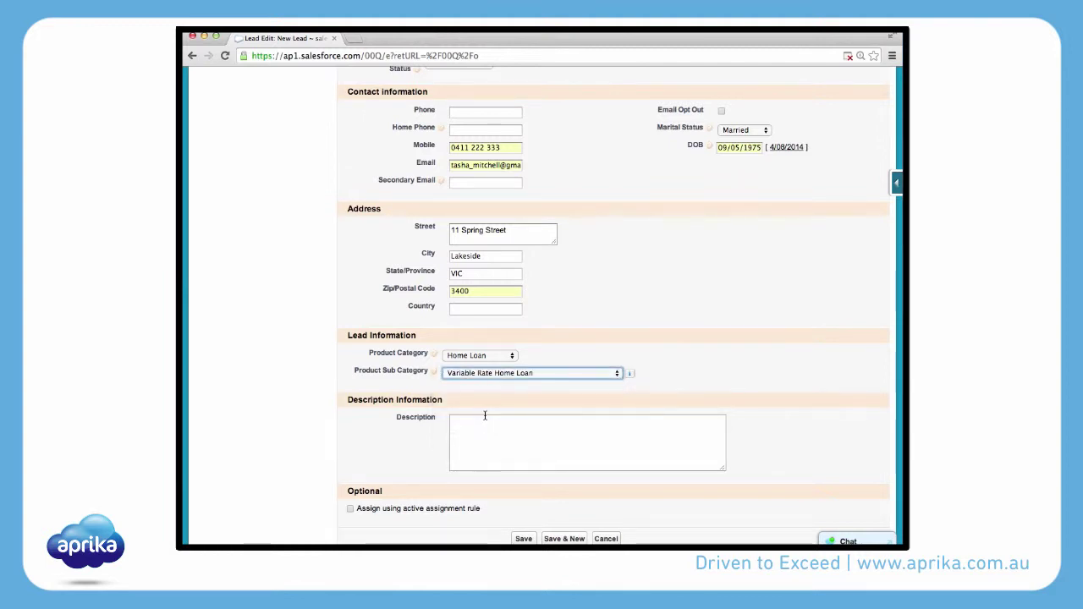
scroll(486, 414, down, 2)
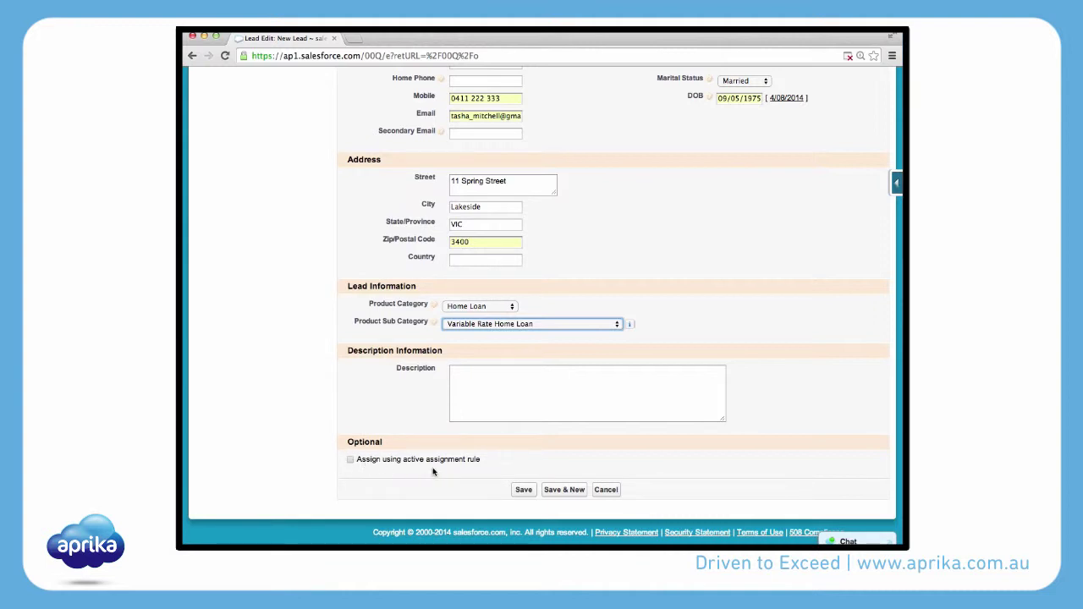
Save the completed lead record
click(525, 490)
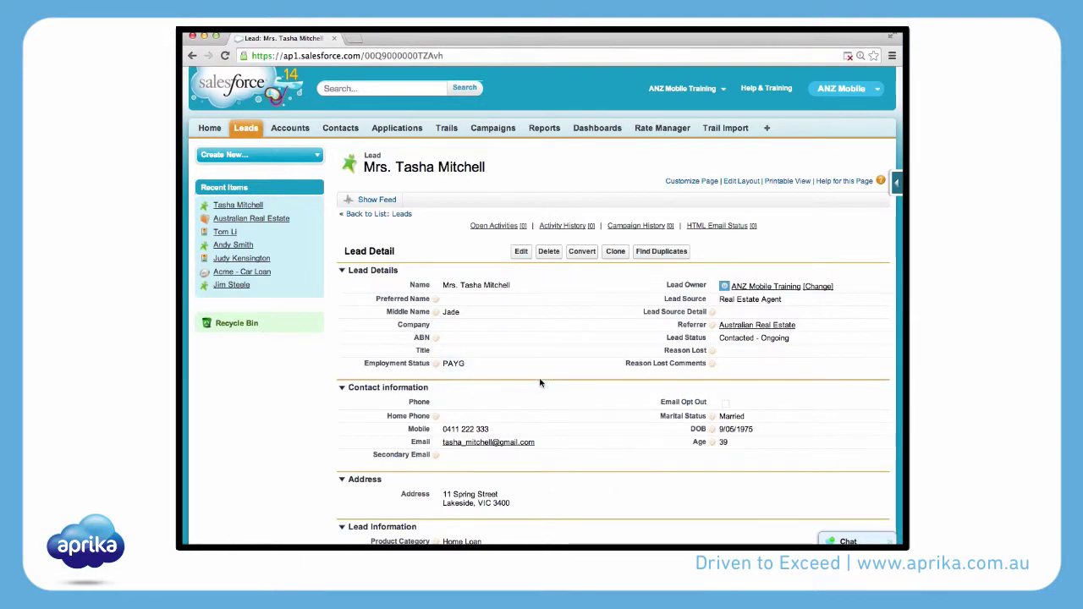
scroll(542, 382, down, 1)
scroll(541, 382, up, 1)
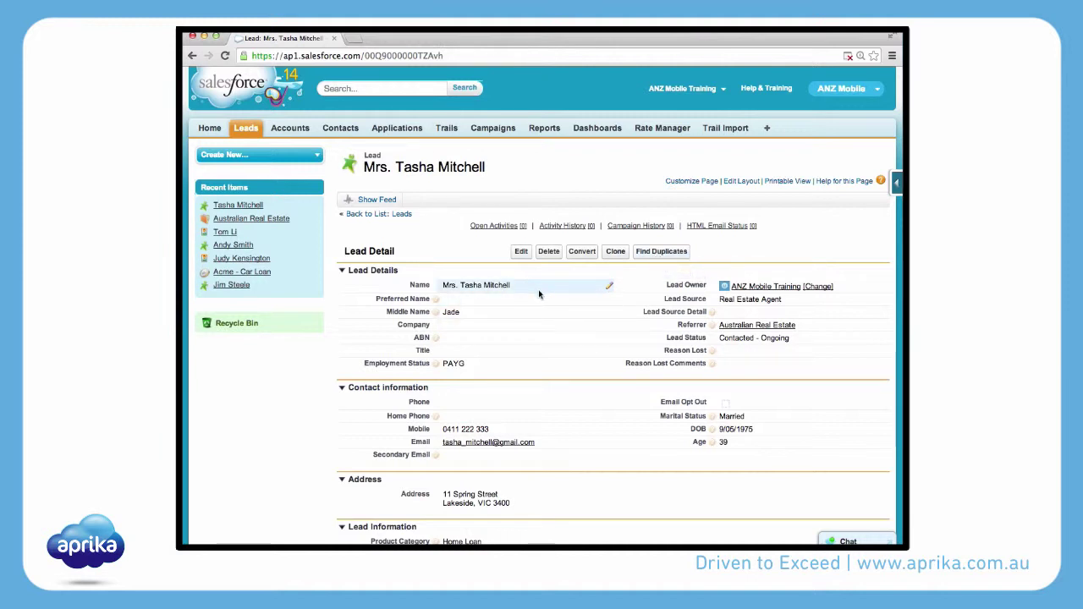
Edit the lead, enter its phone number in the Phone field, and save
click(522, 251)
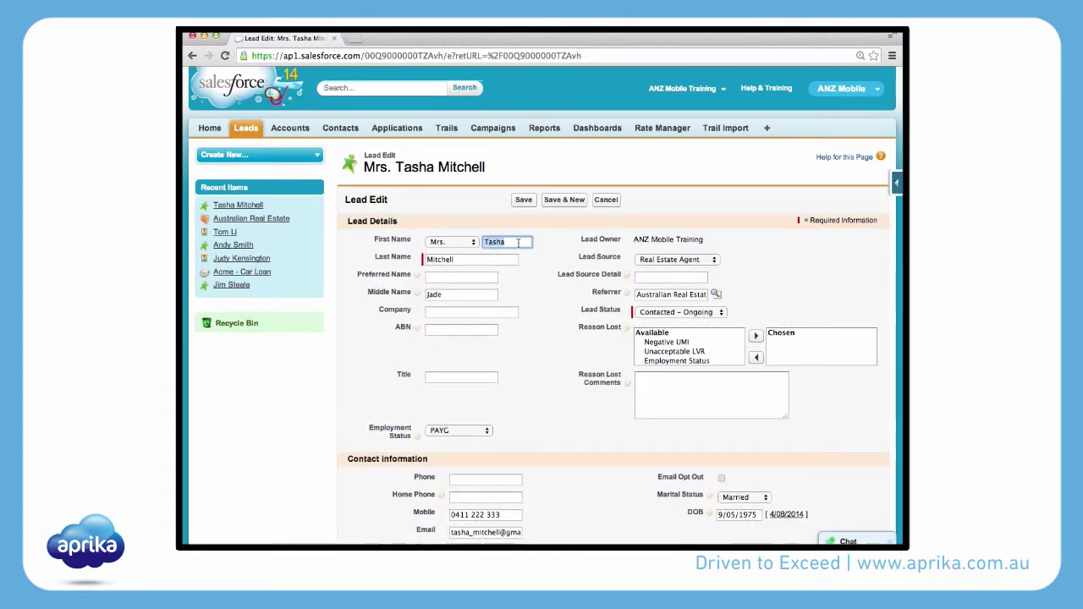
scroll(519, 244, down, 5)
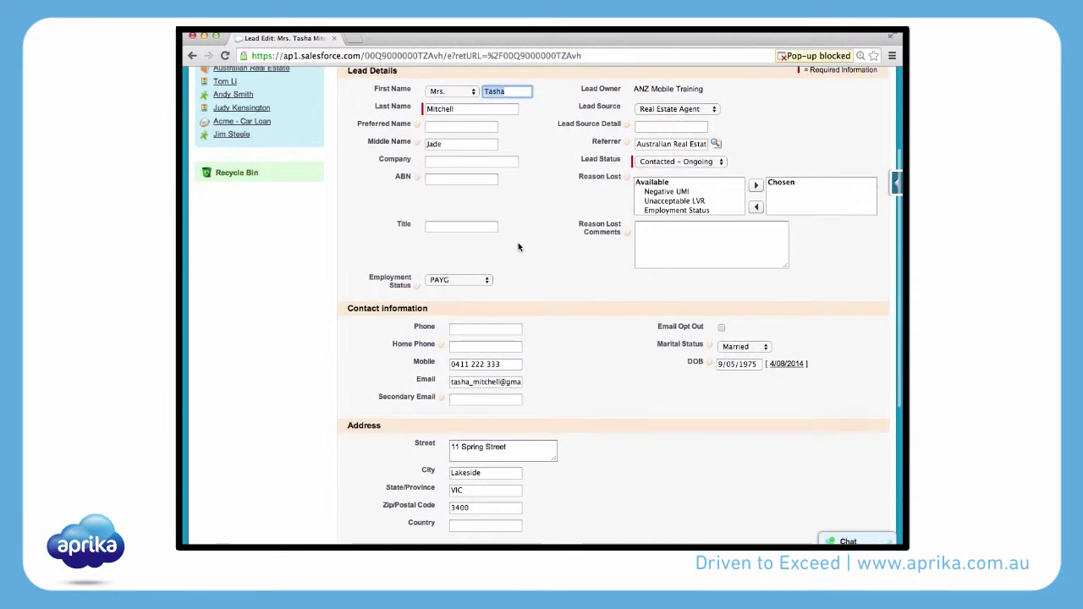
scroll(519, 246, down, 2)
click(483, 233)
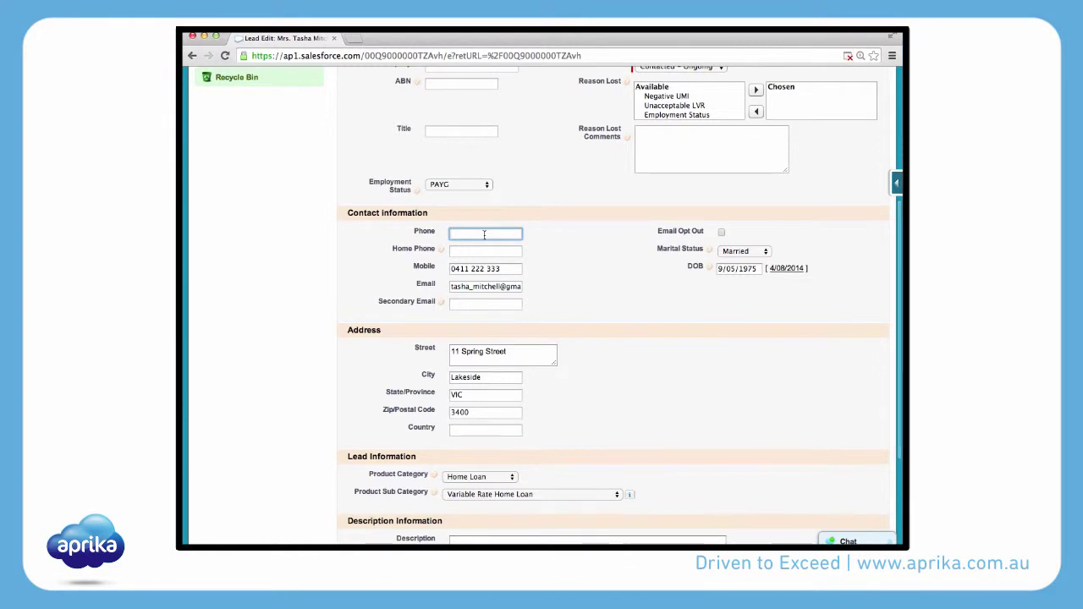
text(994)
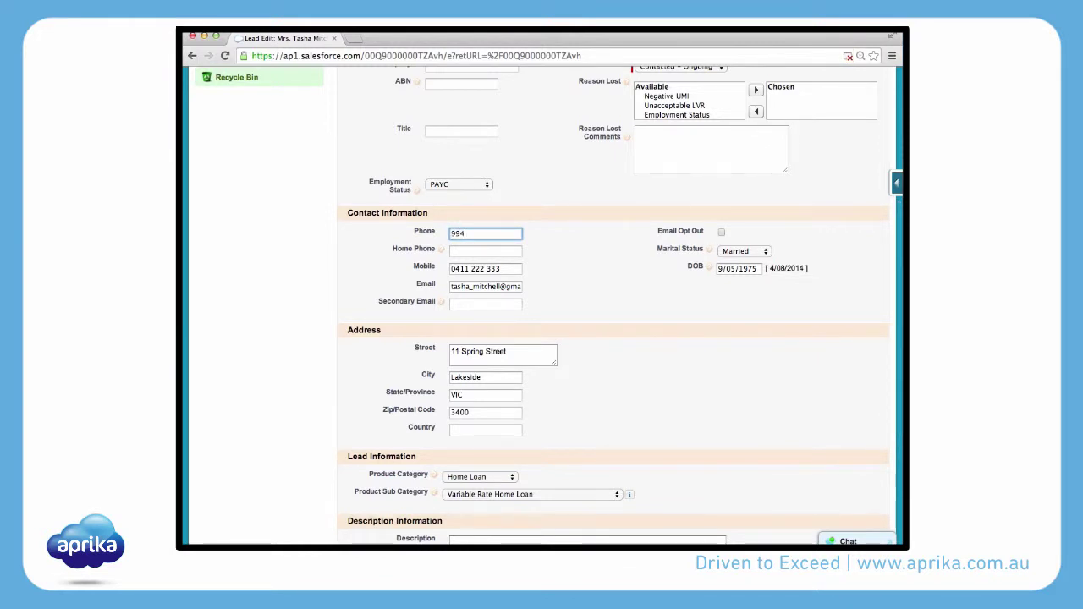
text(4 5566)
scroll(543, 305, up, 6)
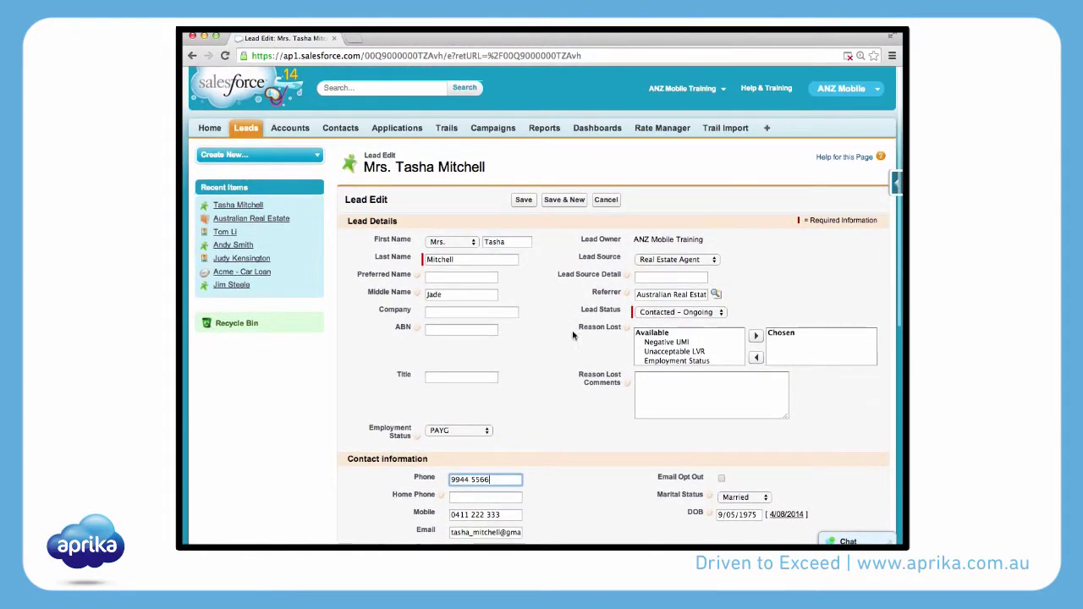
click(532, 202)
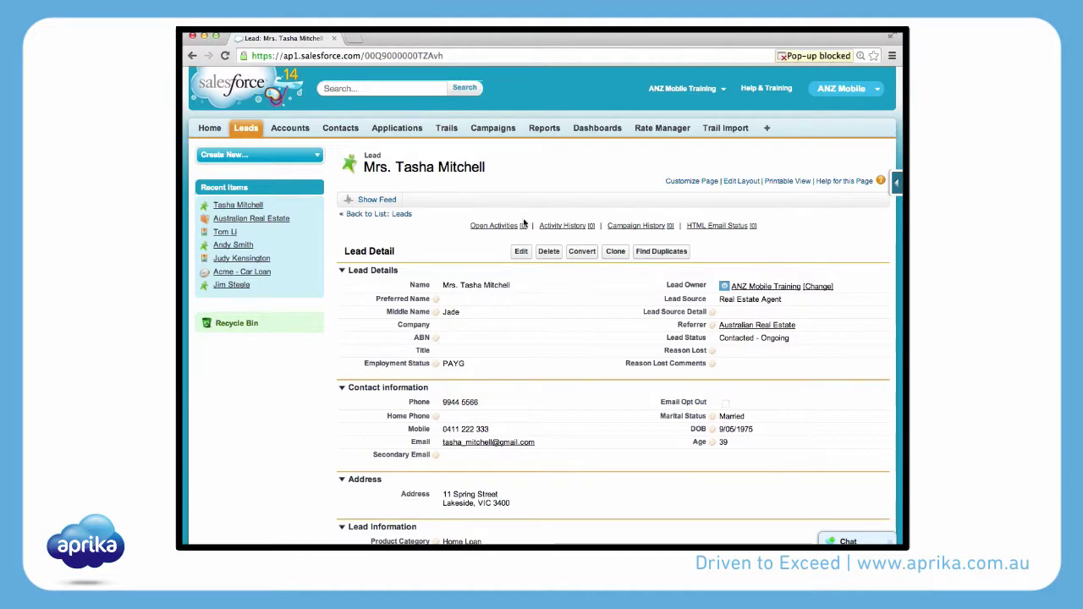
Inline-edit the lead's preferred name and accept the suggested value
scroll(541, 252, down, 1)
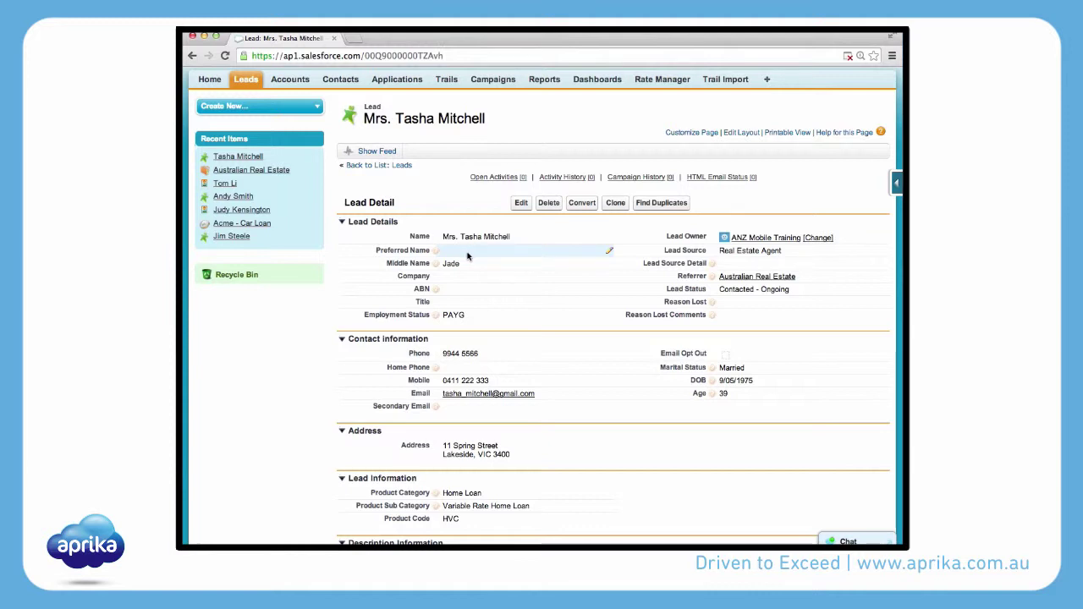
double_click(610, 253)
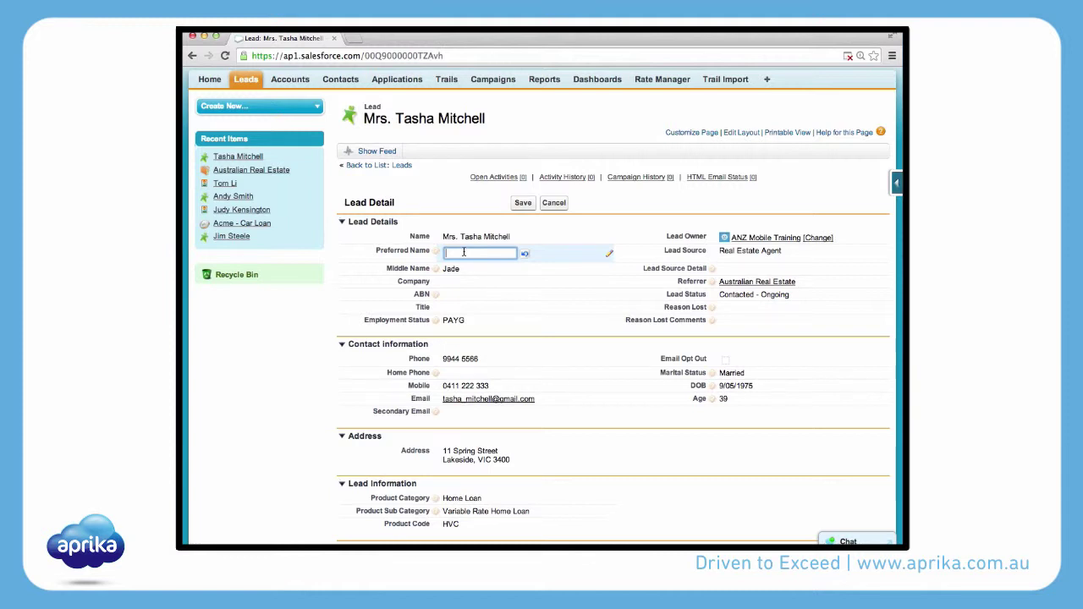
text(Tasha)
click(461, 267)
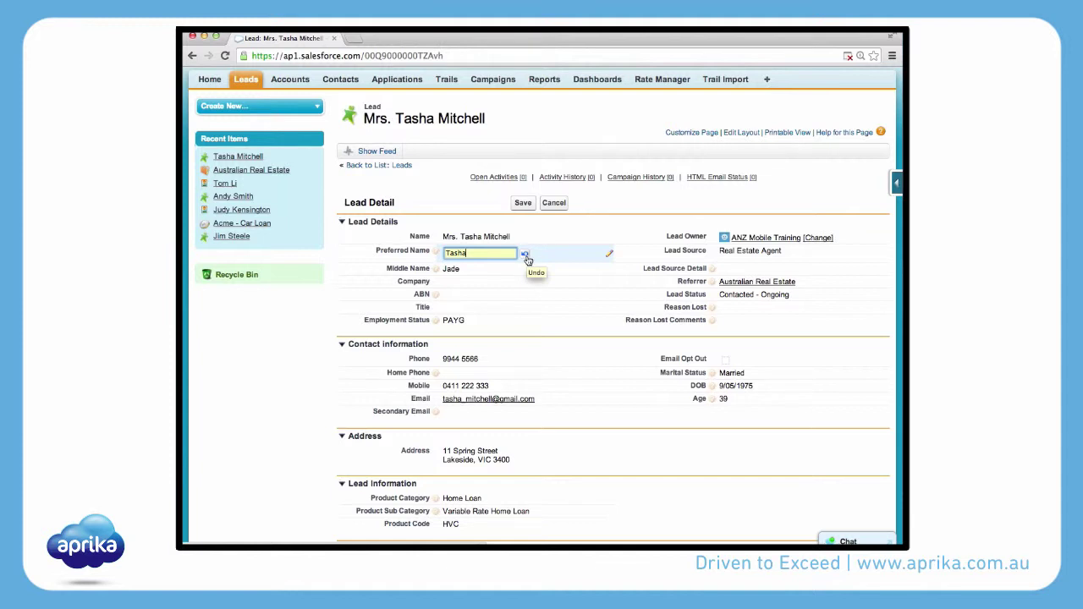
Inline-edit the middle name, leave Company blank, and save the lead
double_click(521, 268)
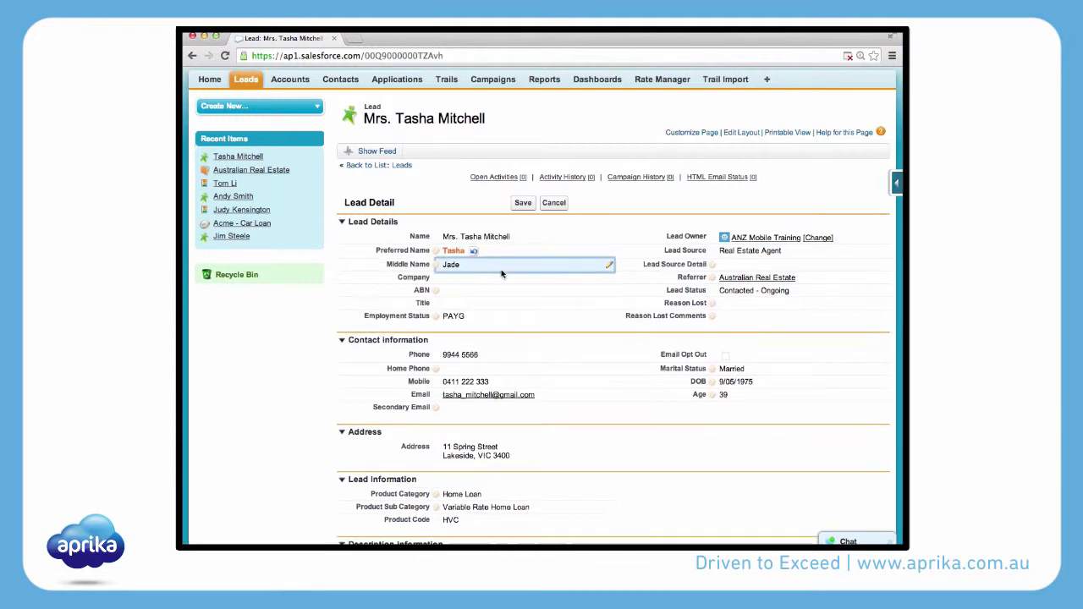
scroll(512, 227, down, 2)
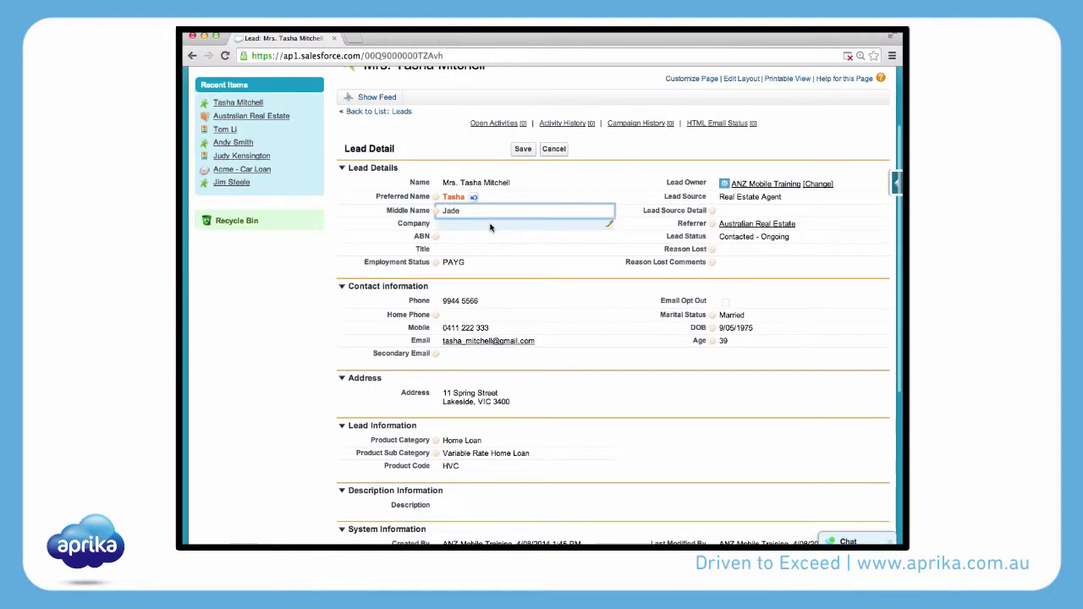
scroll(489, 227, up, 1)
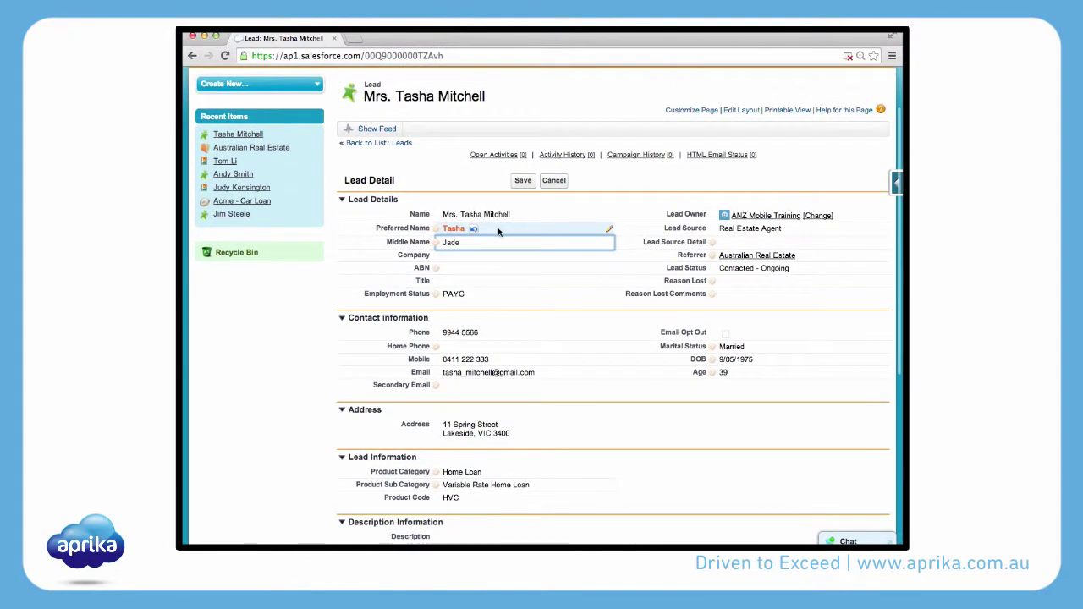
double_click(487, 258)
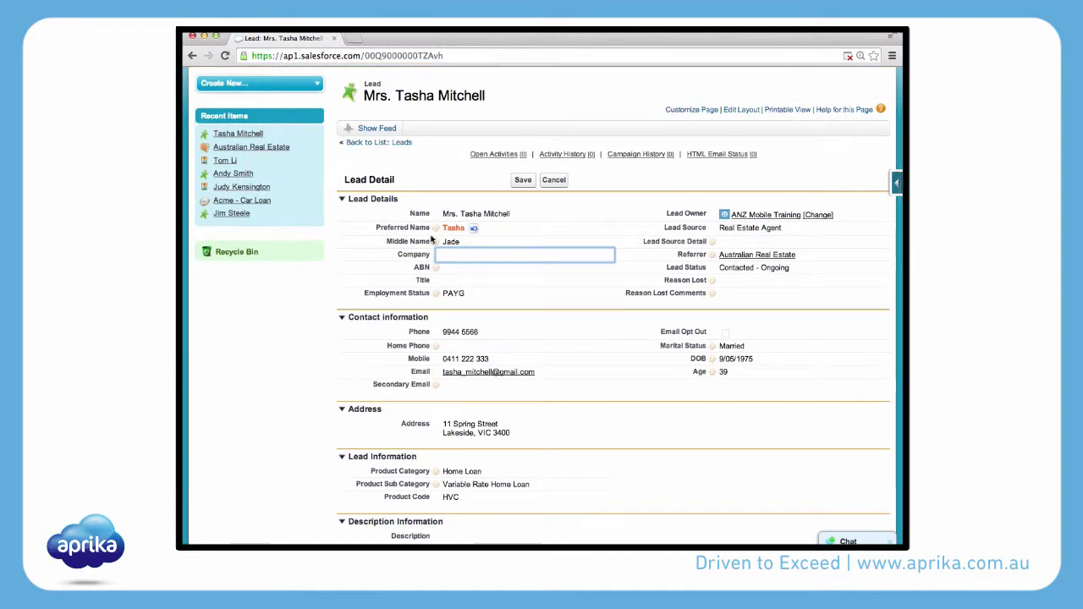
click(523, 181)
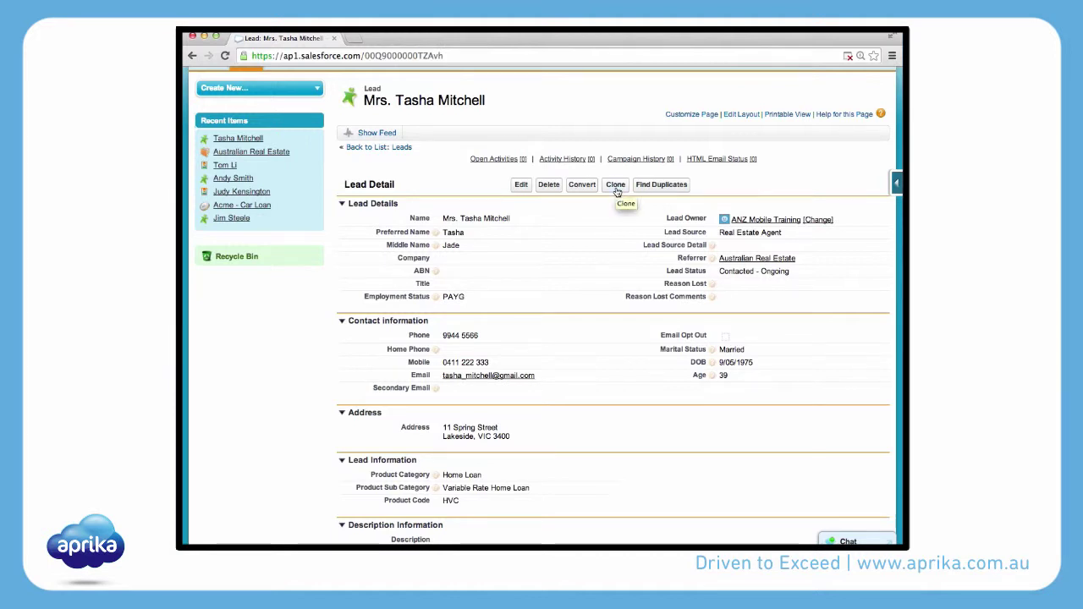
Clone the lead with a new first and middle name, clearing the preferred name
click(616, 184)
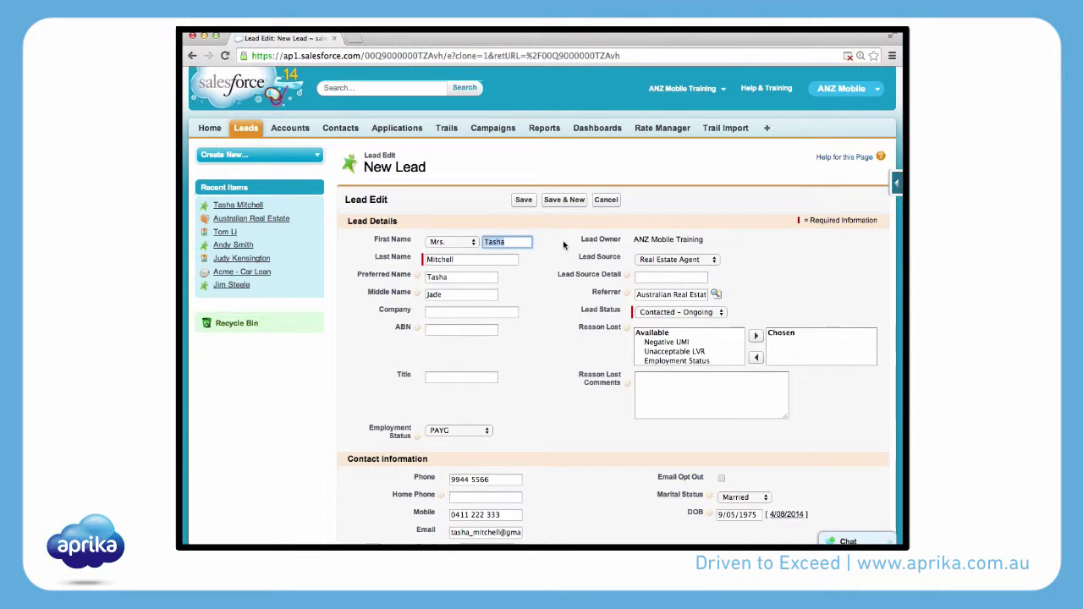
text(Dan)
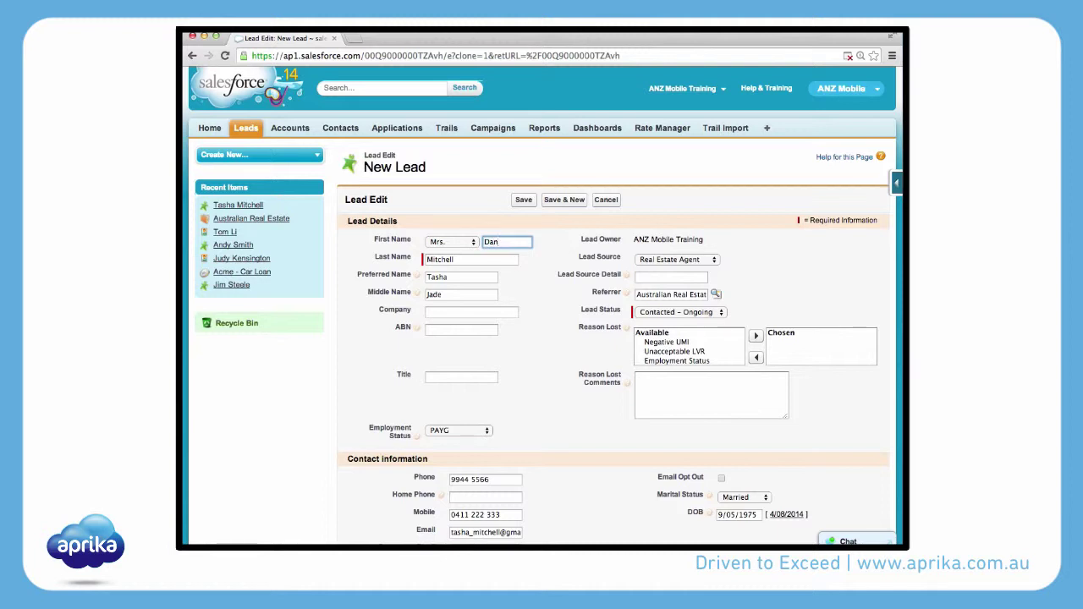
text(iel)
click(571, 247)
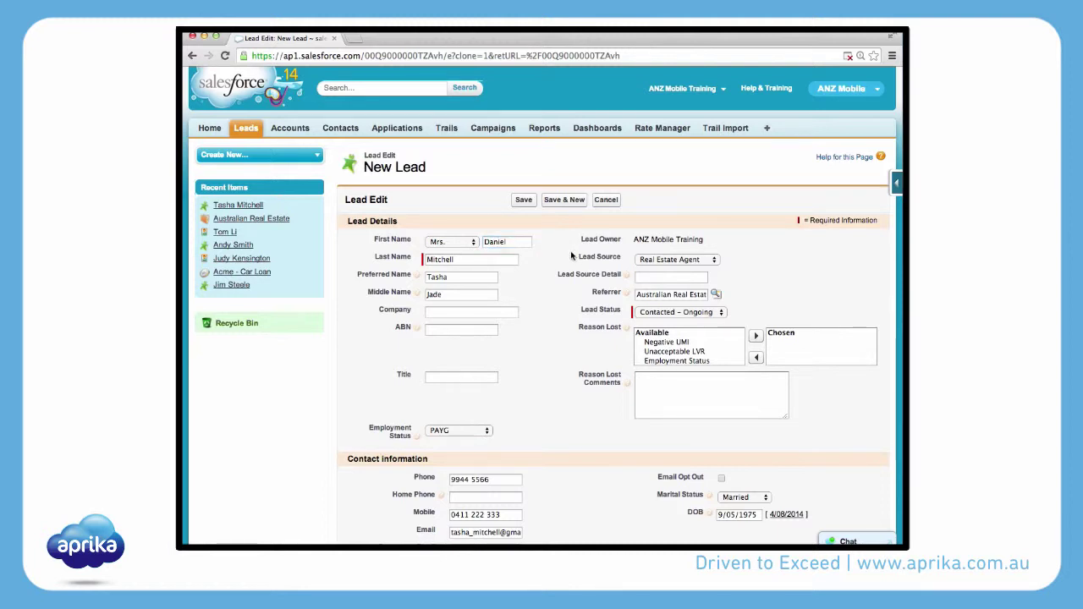
double_click(457, 277)
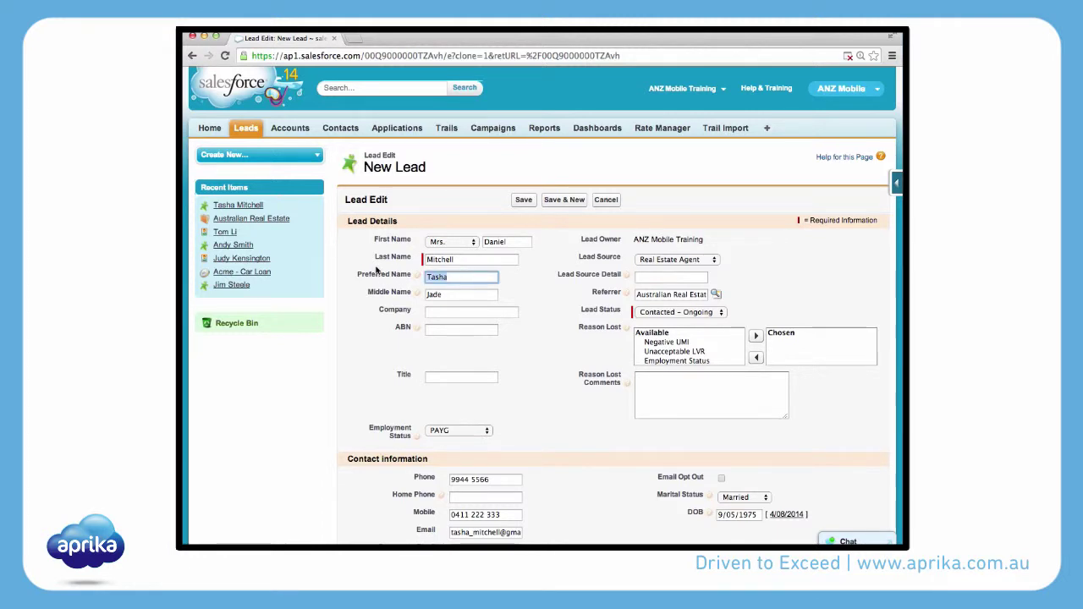
key(BackSpace)
double_click(447, 288)
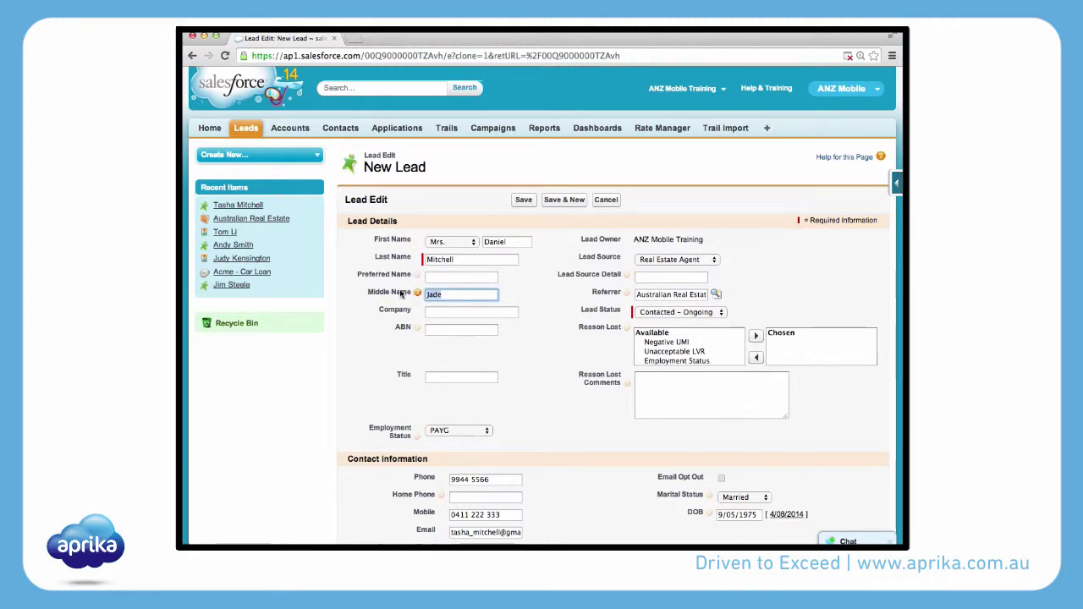
text(Andrew)
click(595, 347)
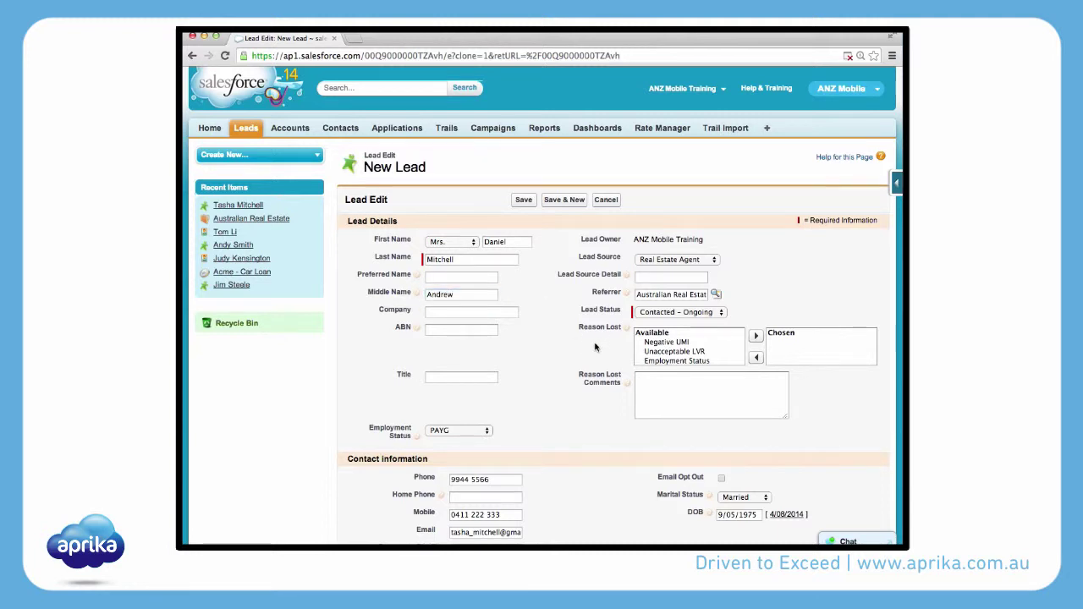
Set the company to 'Mitchell Engineering' and enter its ABN
scroll(596, 347, down, 1)
click(454, 259)
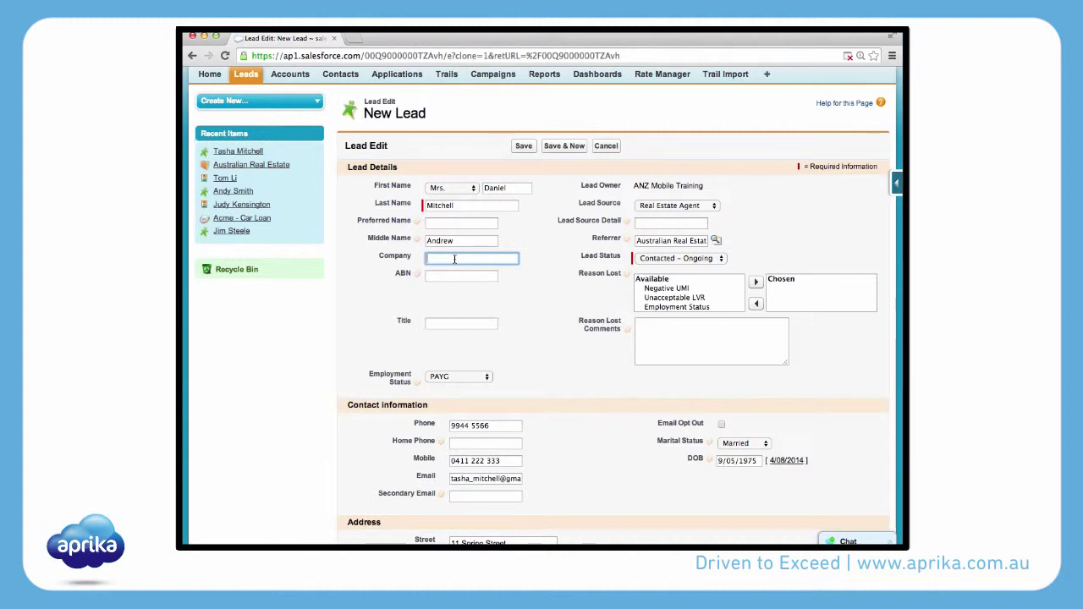
text(Mitchell Engineering)
click(472, 294)
click(461, 274)
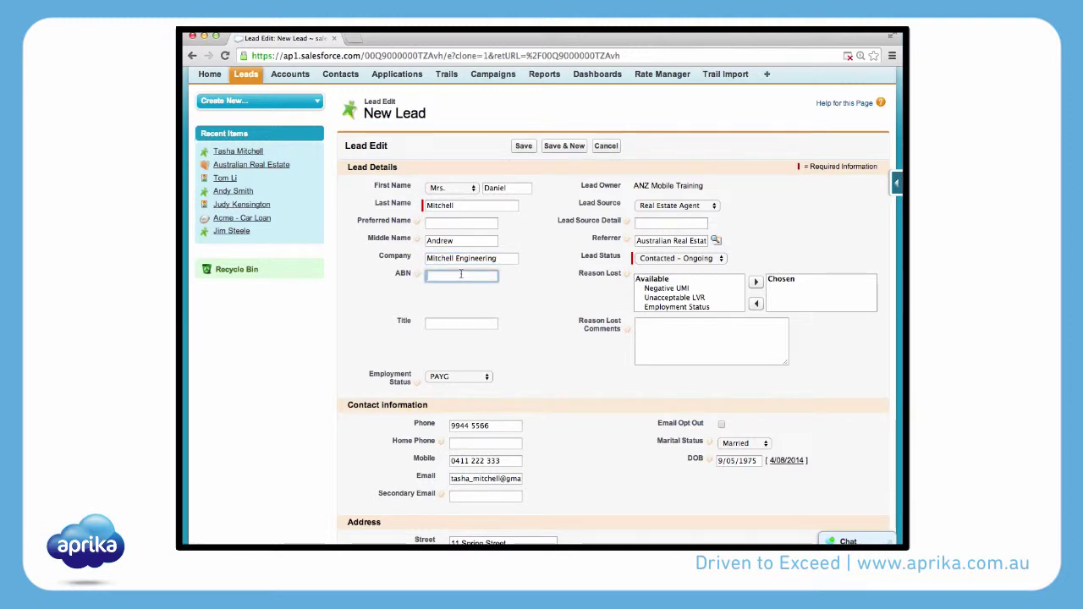
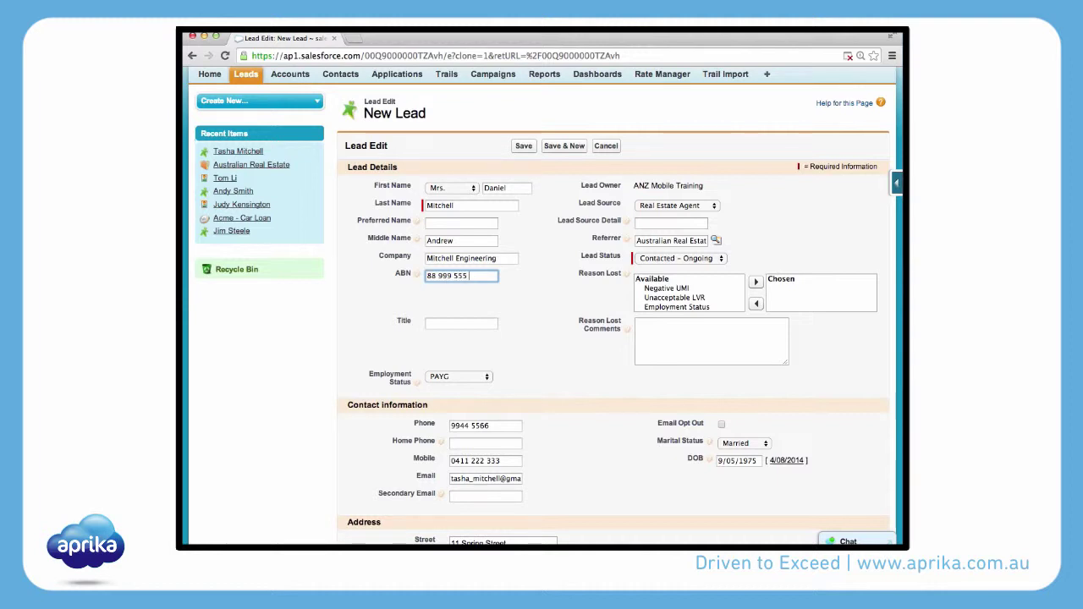
Set the title to Director and update the email address for the director
scroll(444, 265, down, 2)
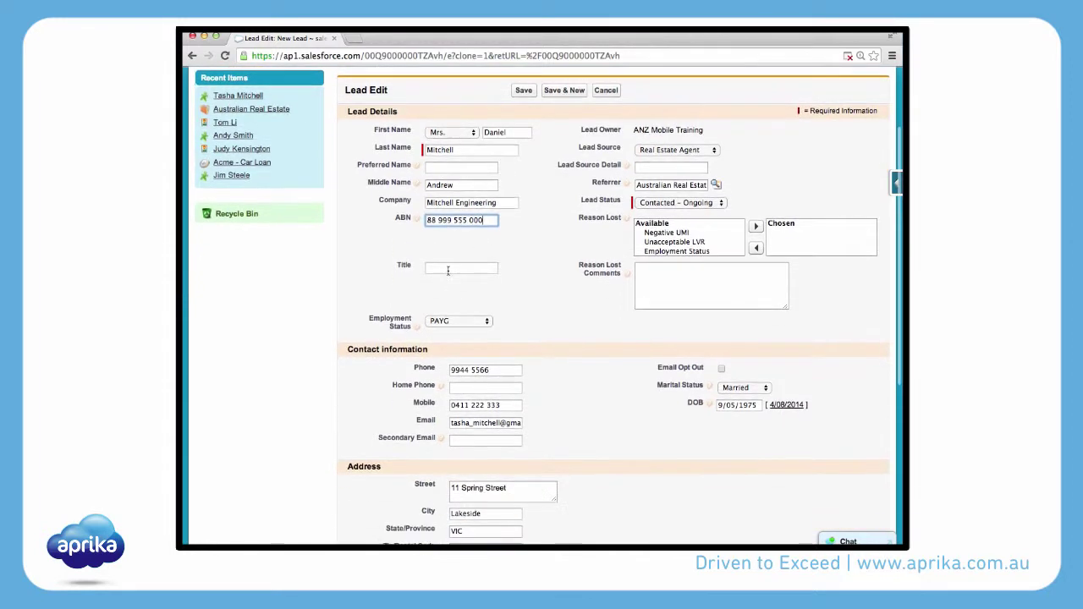
click(444, 266)
text(Director)
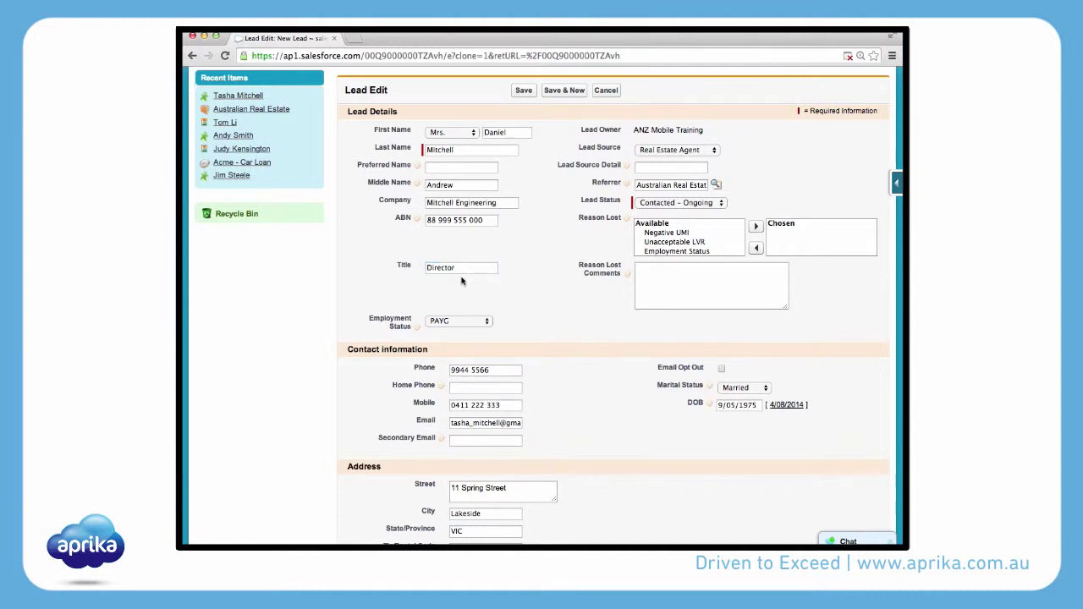
scroll(467, 312, down, 4)
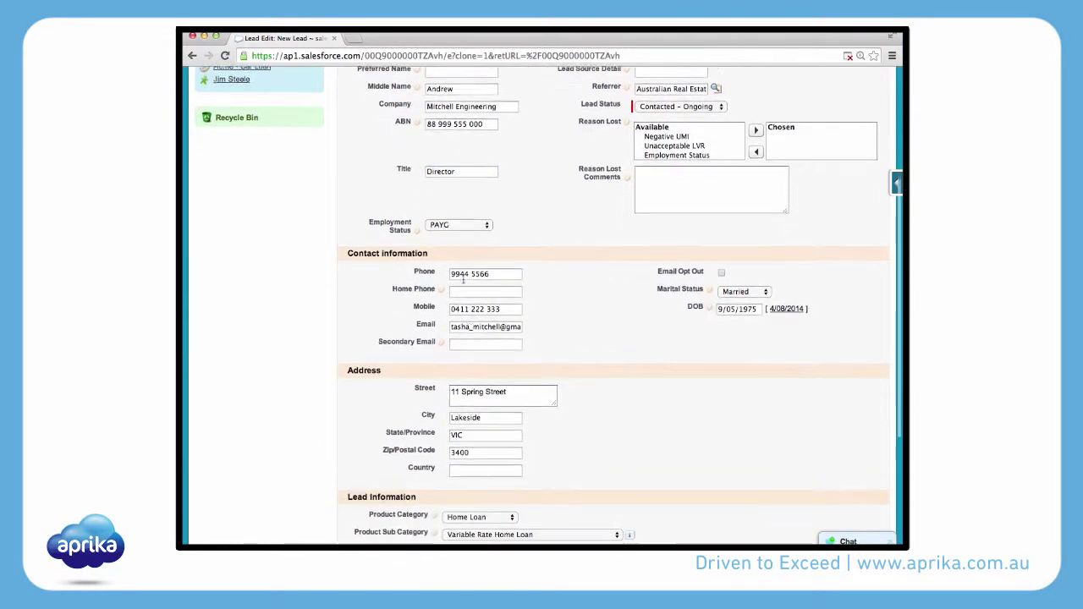
click(467, 311)
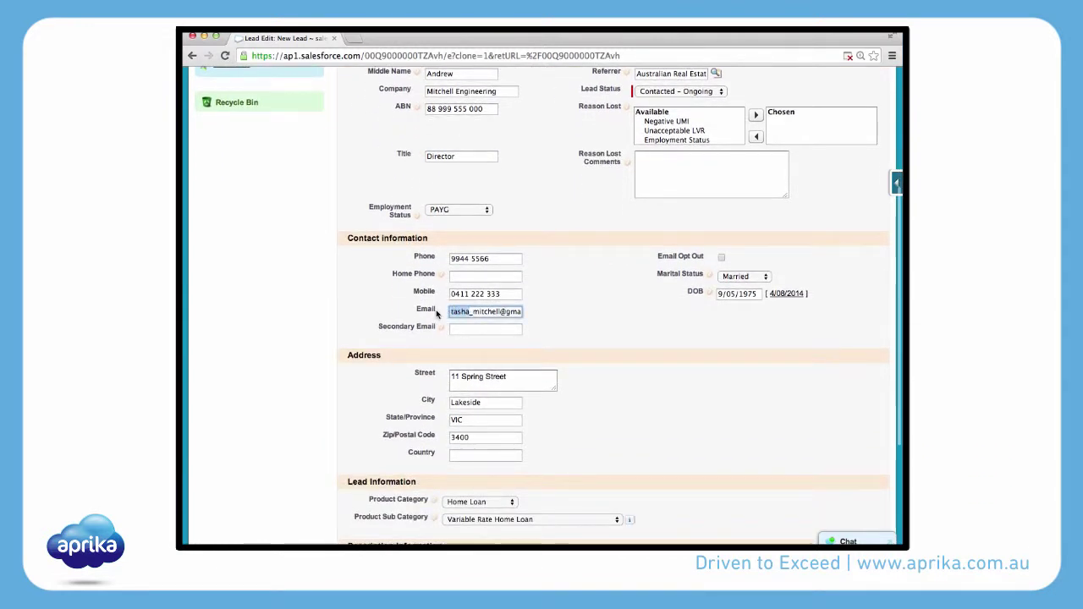
key(BackSpace)
key(BackSpace)
key(BackSpace)
key(BackSpace)
key(BackSpace)
text(daniel)
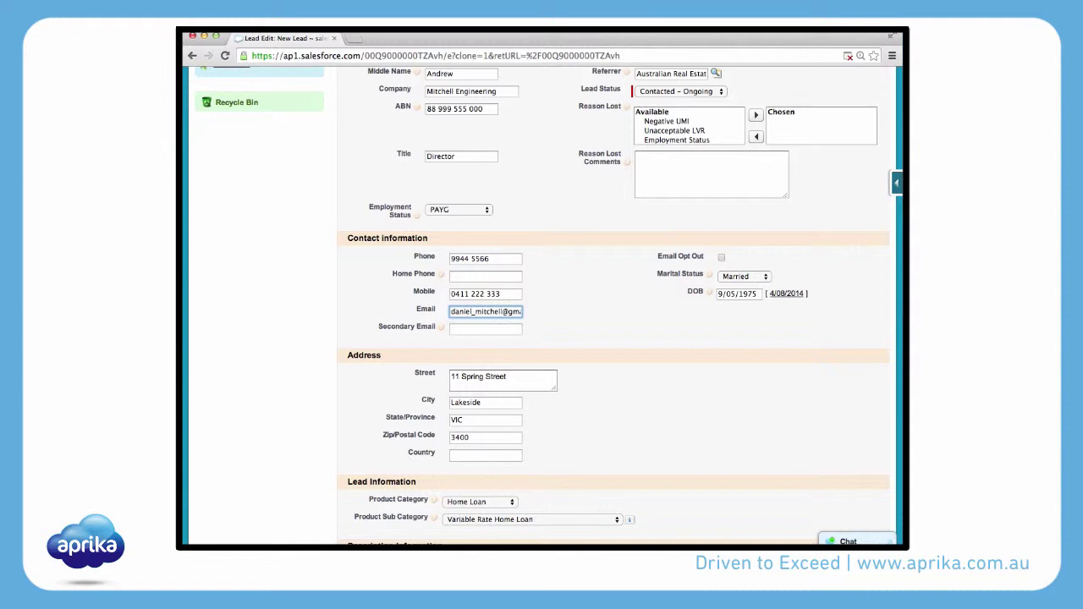
Clear the date of birth and change the mobile number's last digits
scroll(742, 288, down, 1)
click(742, 268)
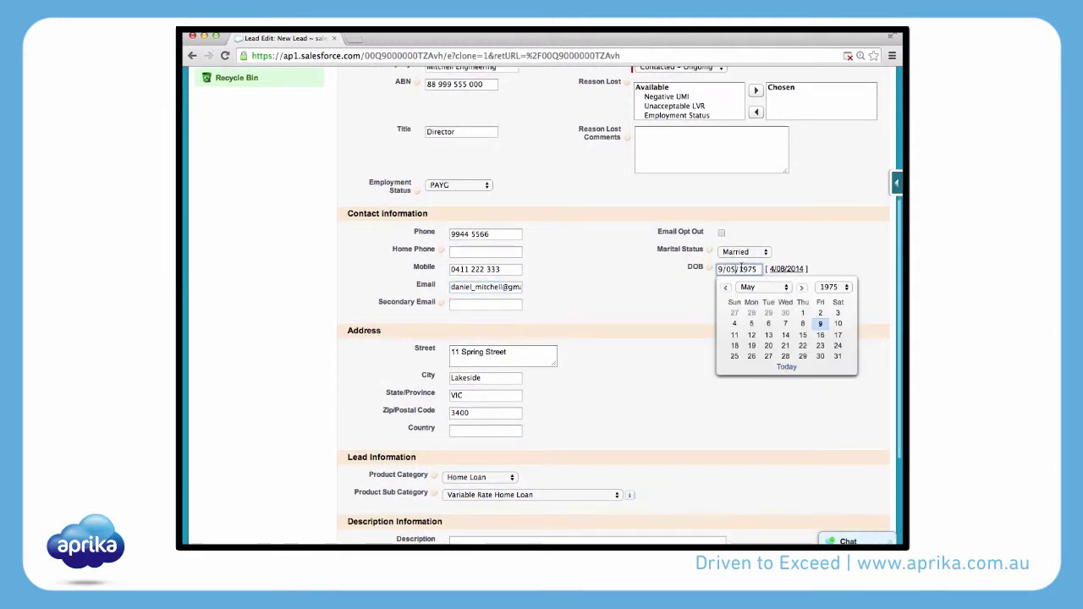
drag(758, 268, 689, 267)
key(BackSpace)
click(559, 258)
drag(522, 269, 488, 270)
text(444)
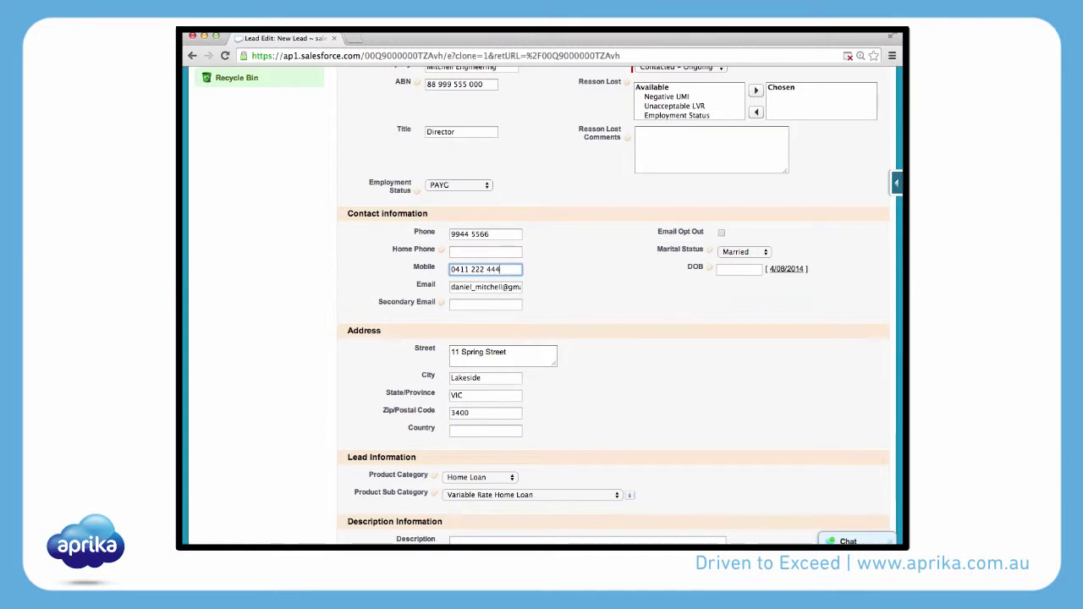
click(581, 285)
Set product Investment Loan, sub category Fixed Rate Residential Investment Loan (in a Company Name), and save
scroll(581, 284, down, 3)
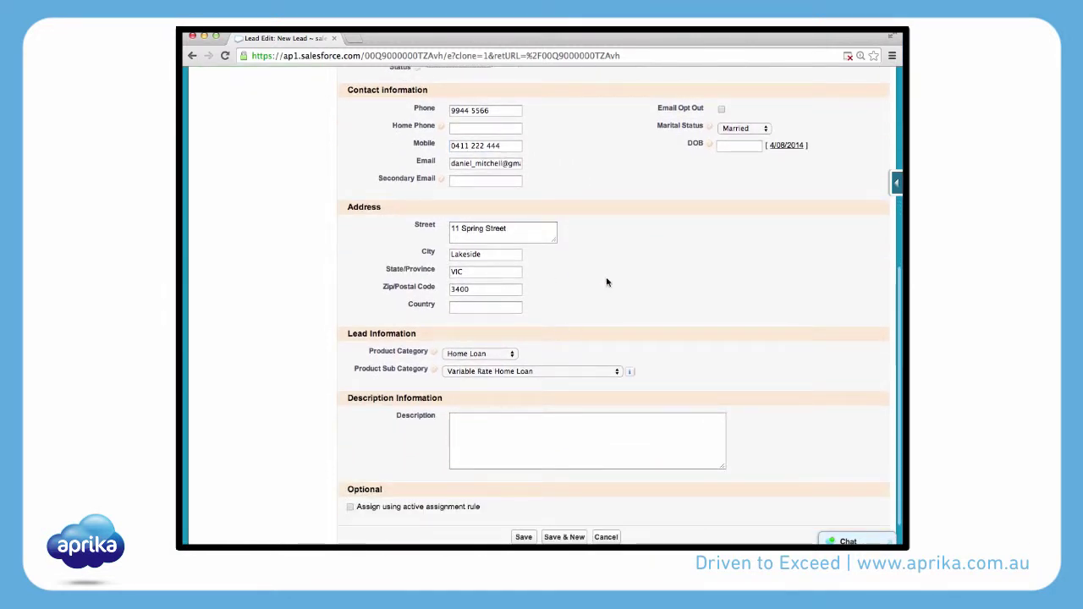
scroll(607, 280, down, 2)
click(478, 305)
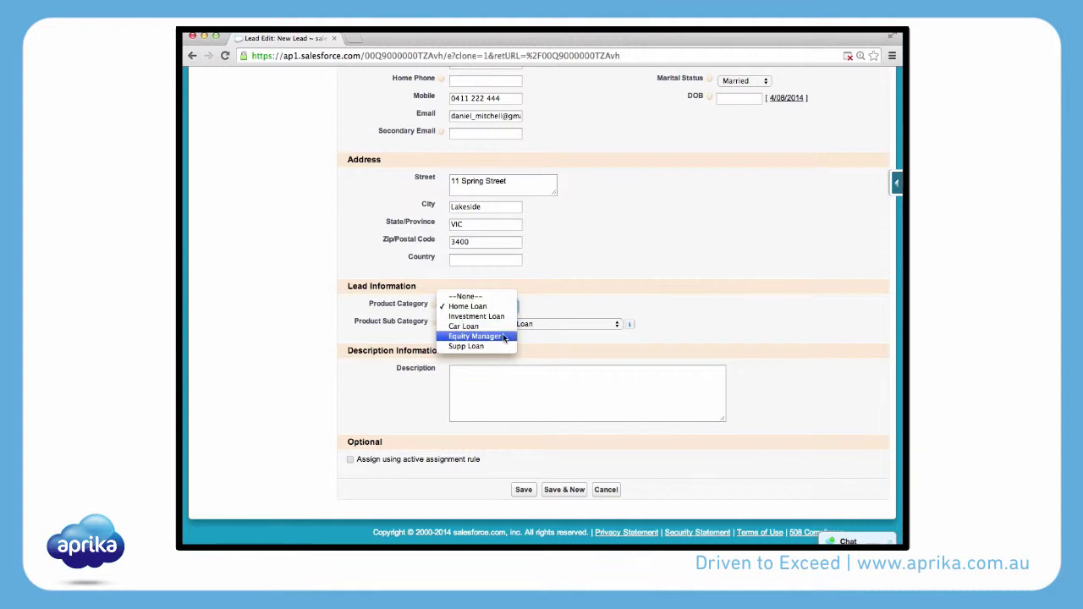
click(499, 316)
click(506, 325)
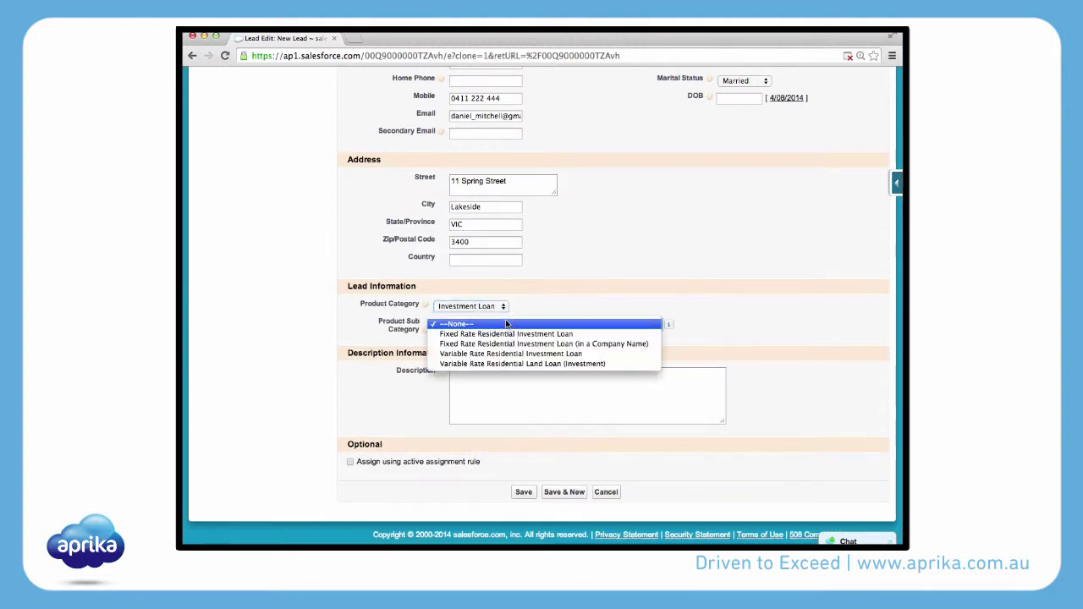
click(516, 344)
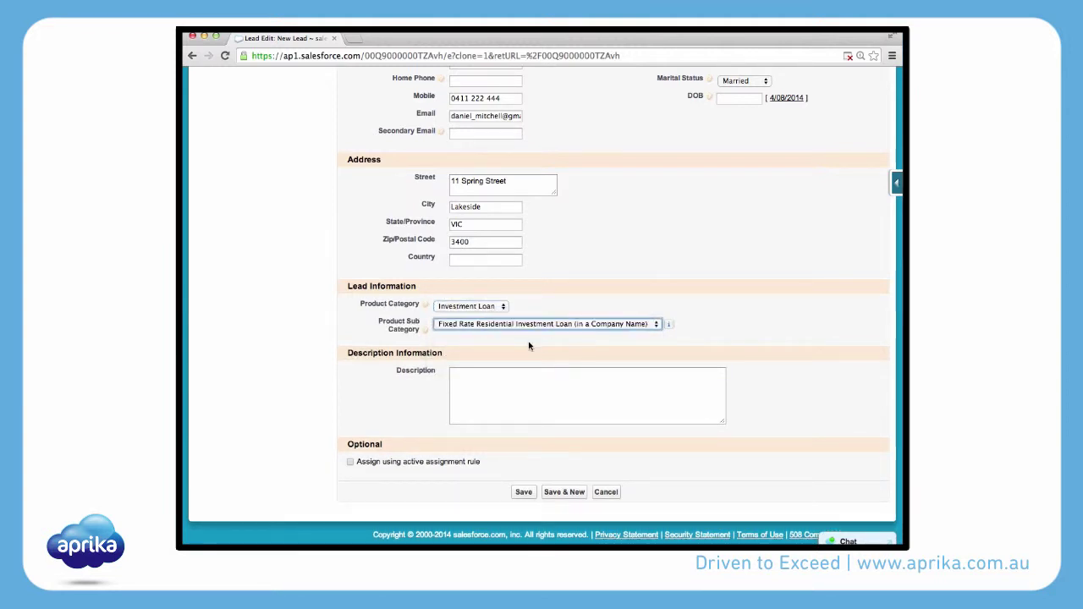
scroll(521, 493, up, 10)
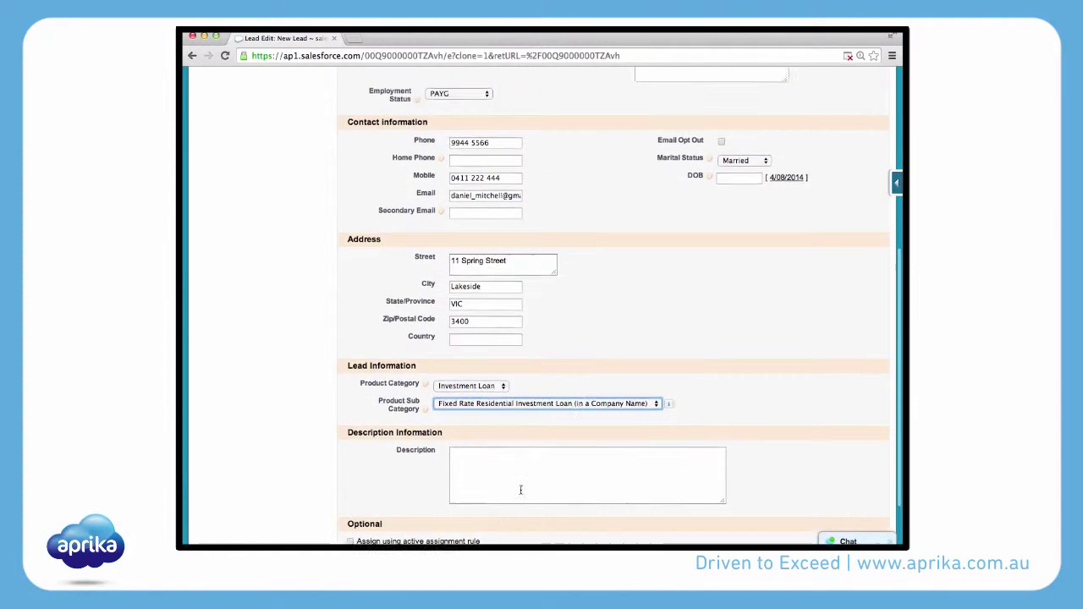
scroll(520, 494, down, 4)
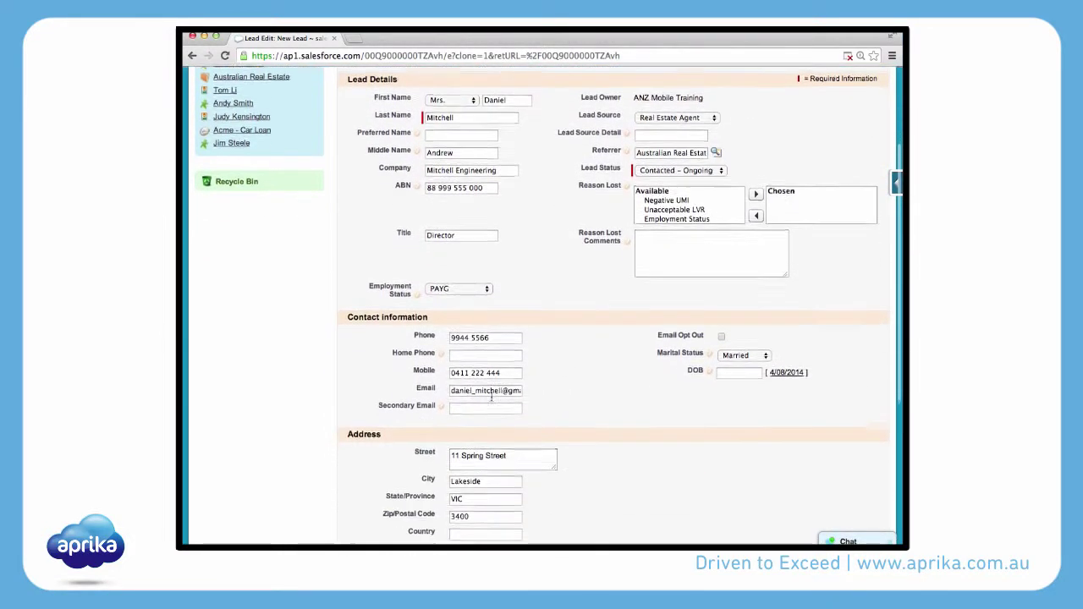
scroll(491, 399, up, 2)
scroll(487, 389, down, 4)
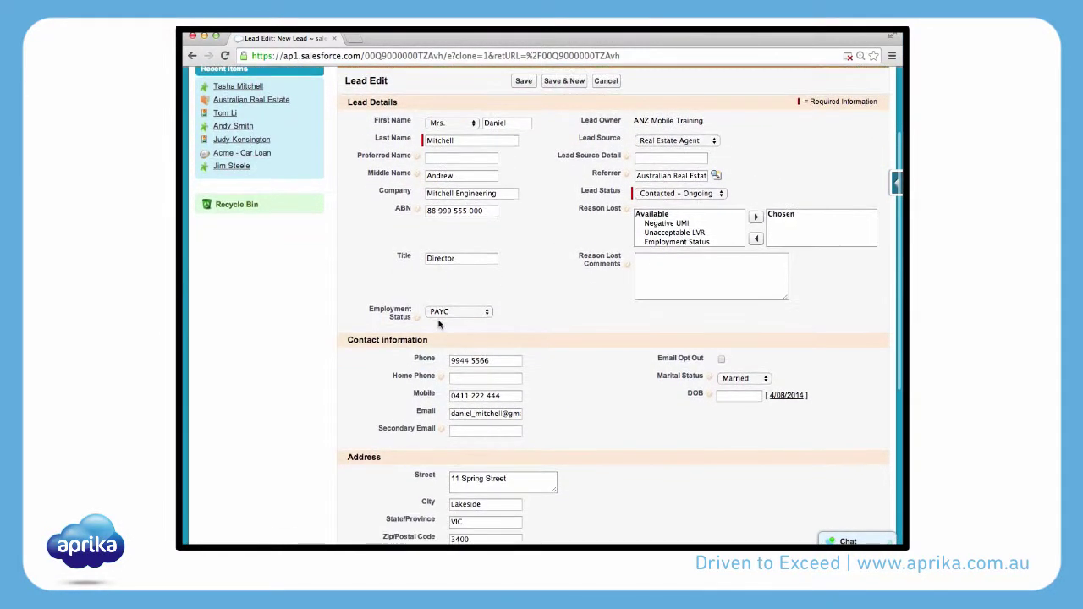
scroll(441, 323, down, 4)
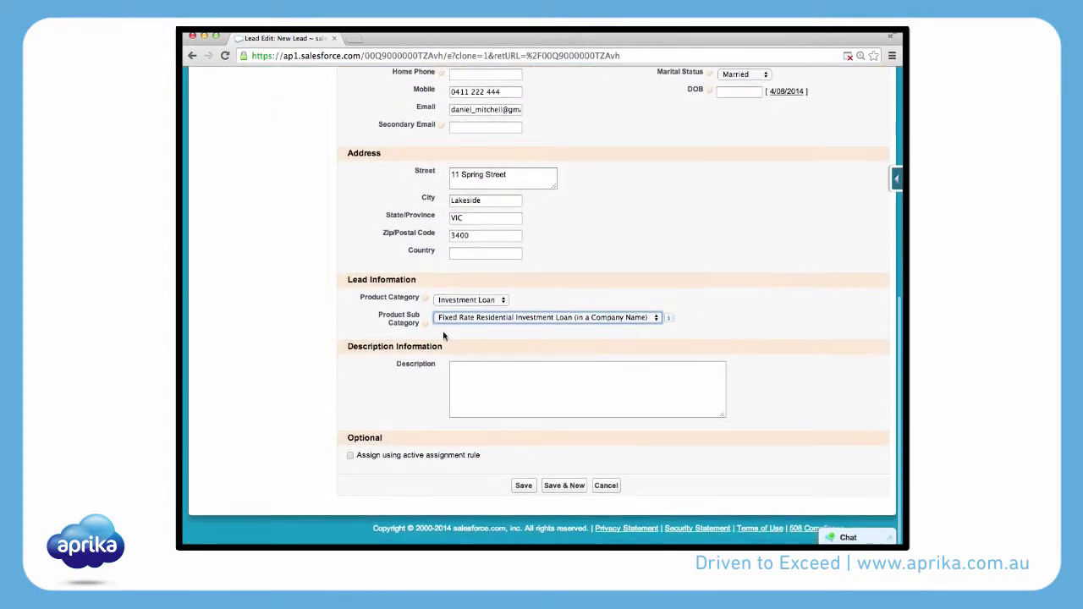
click(526, 491)
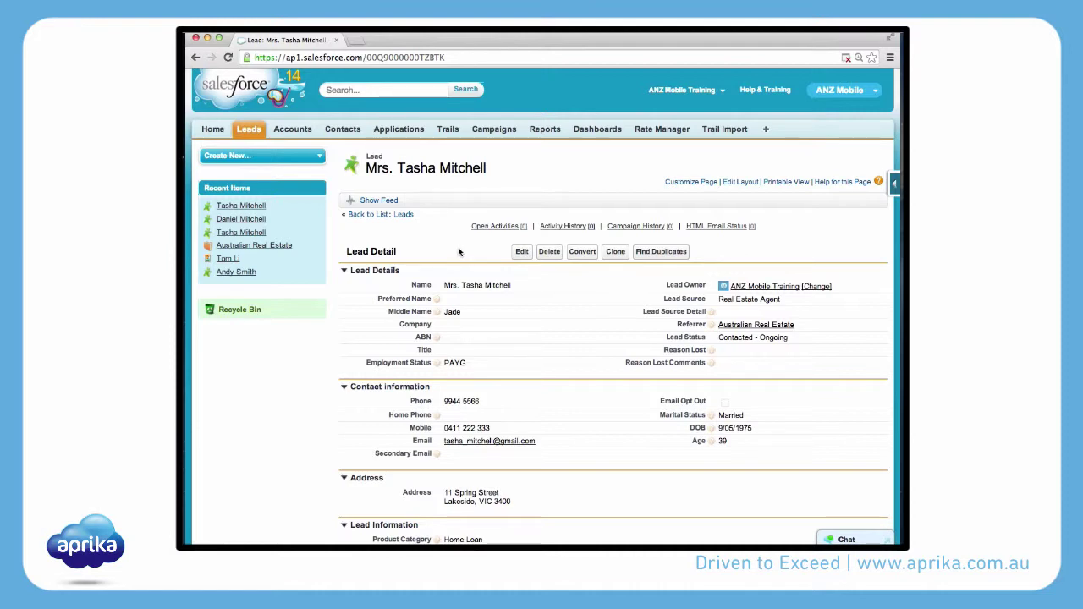
Open the Convert Lead page for the original lead
scroll(459, 252, down, 5)
scroll(443, 244, up, 5)
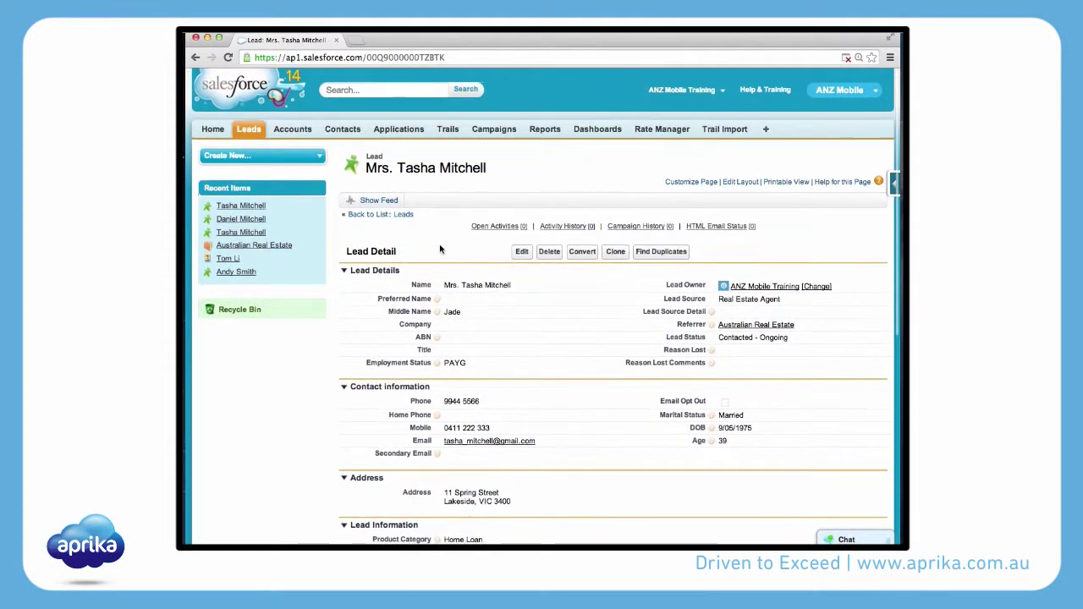
click(581, 254)
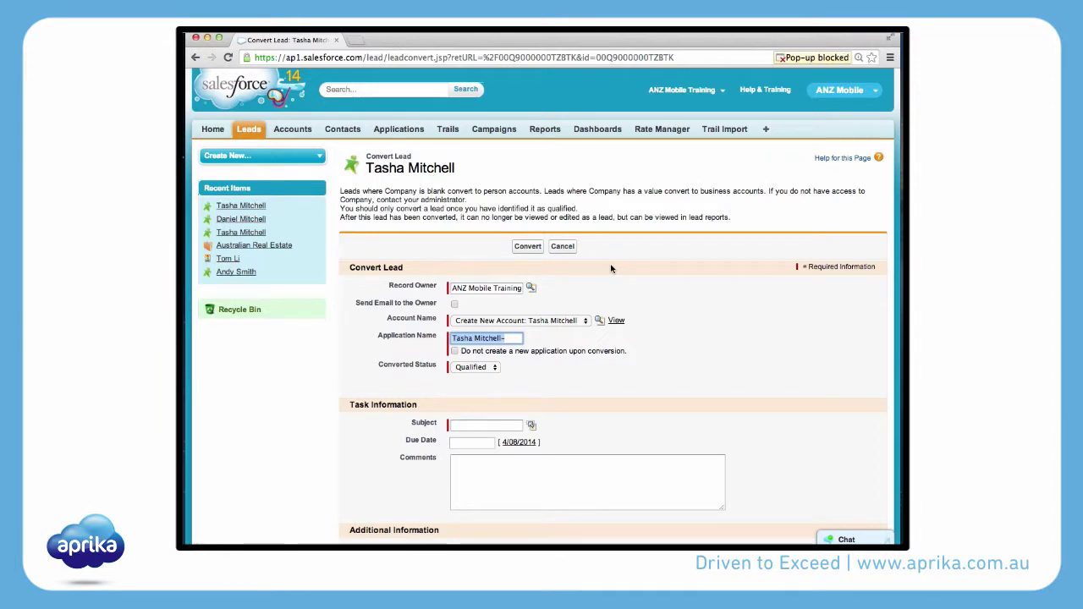
Keep 'Create New Account' for the lead and append 'Home Loan Application' to the application name
scroll(603, 266, down, 1)
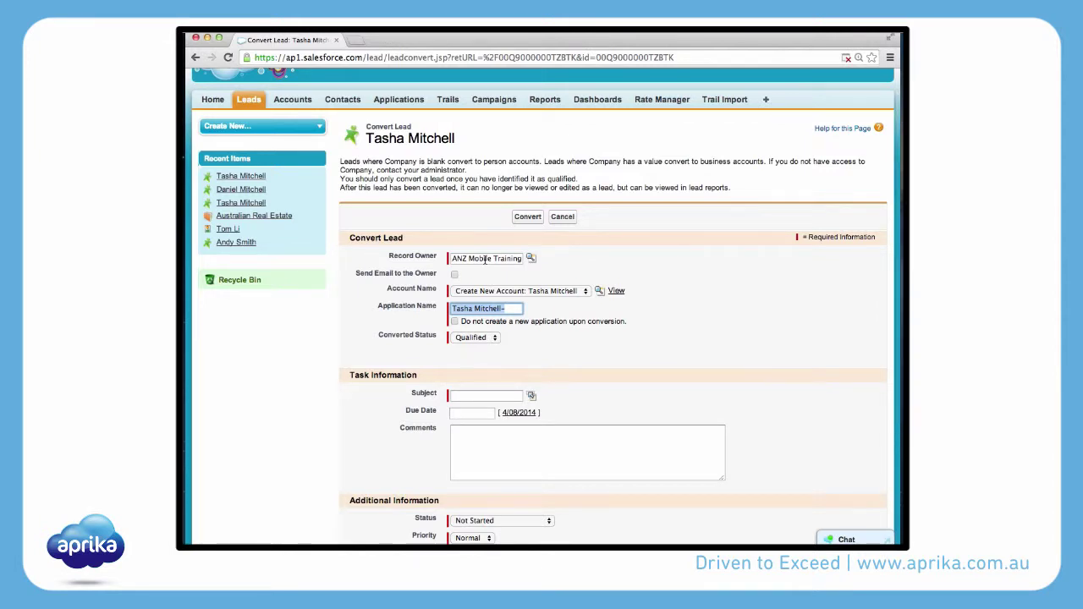
scroll(443, 237, down, 1)
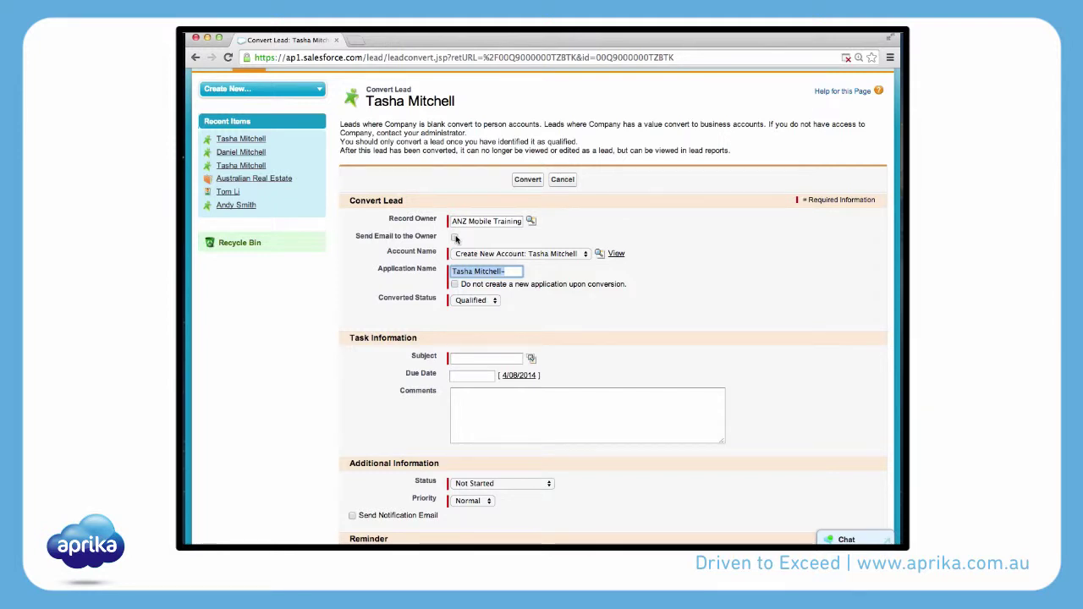
click(460, 257)
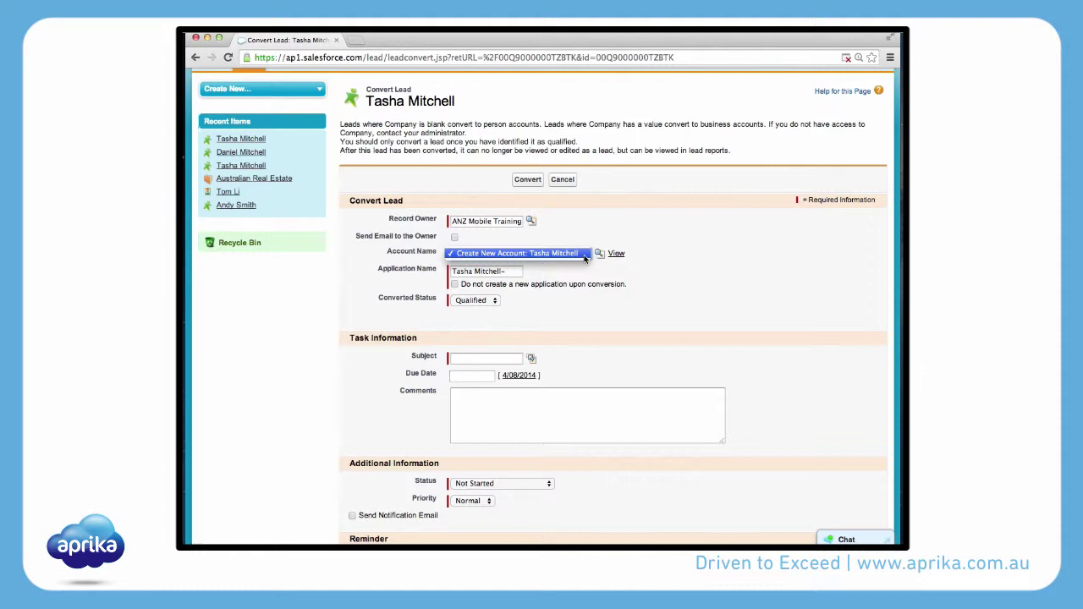
click(584, 258)
scroll(593, 264, down, 1)
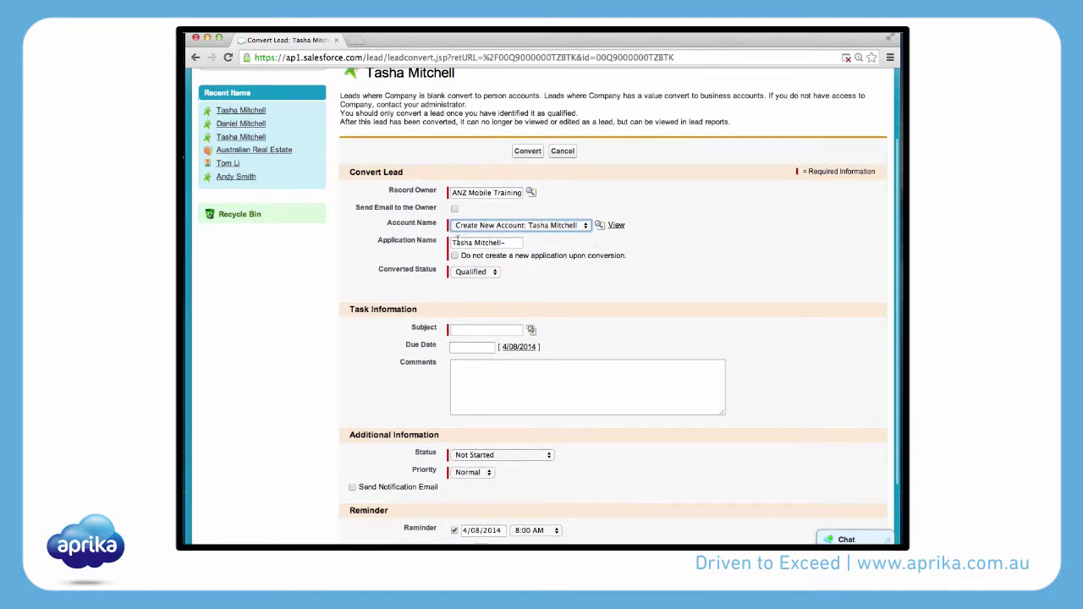
click(511, 243)
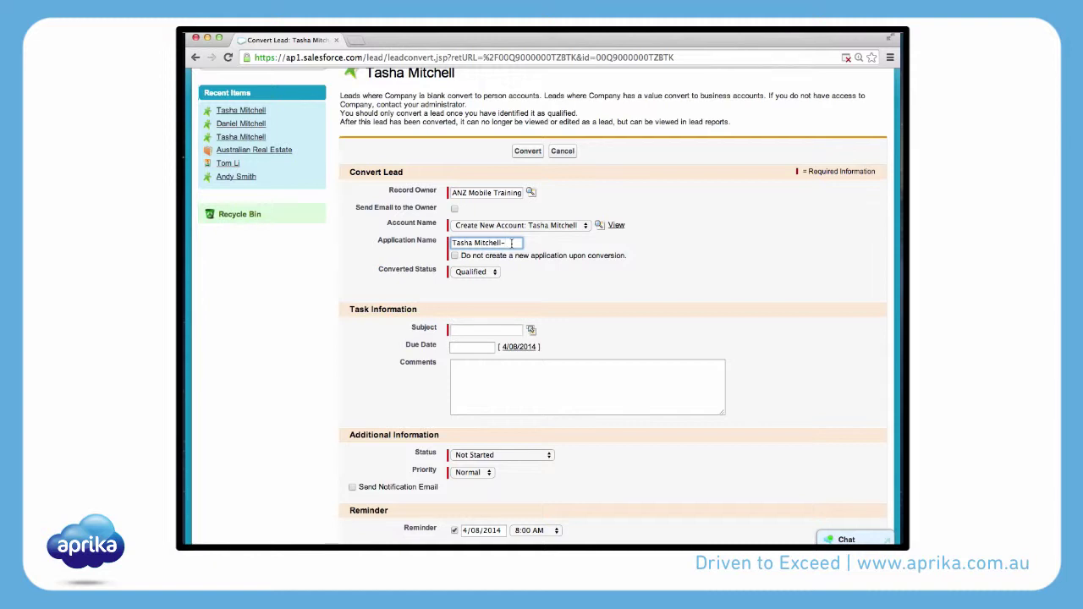
text(Ho)
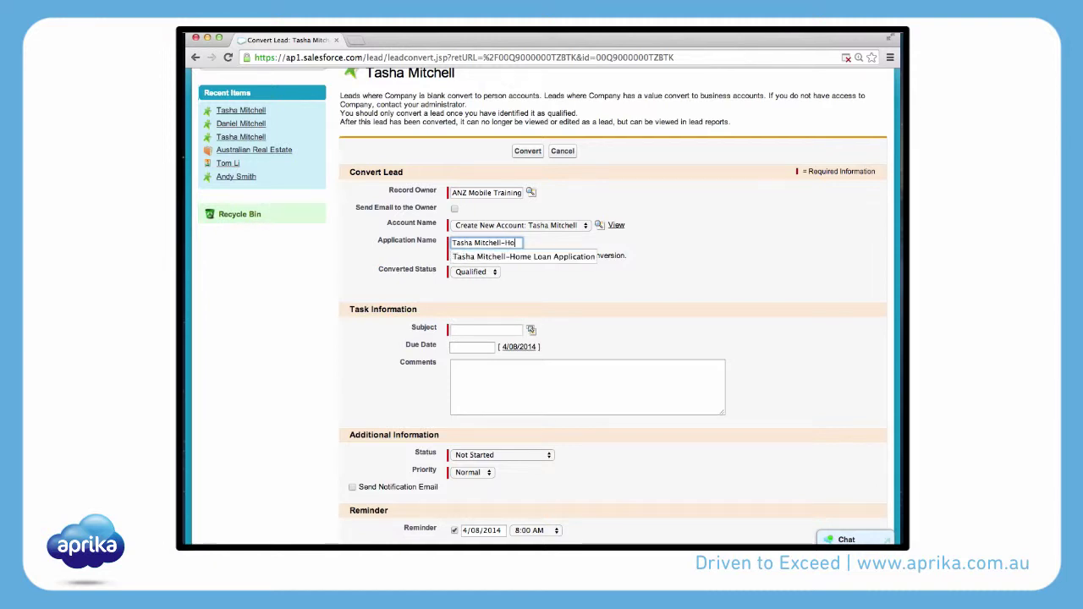
text(me Loan Appl)
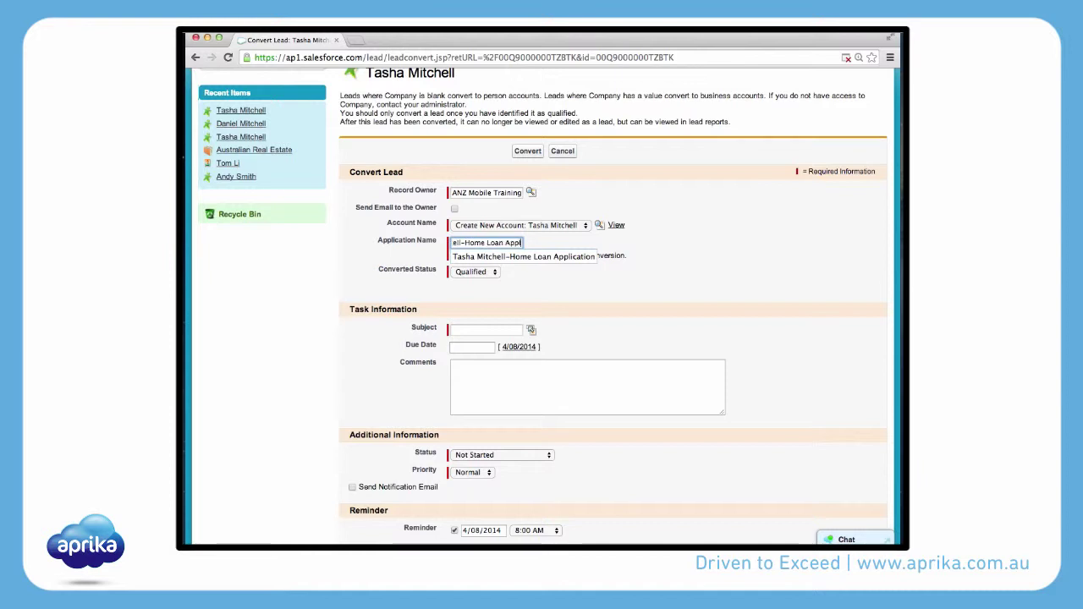
text(icatio)
click(605, 242)
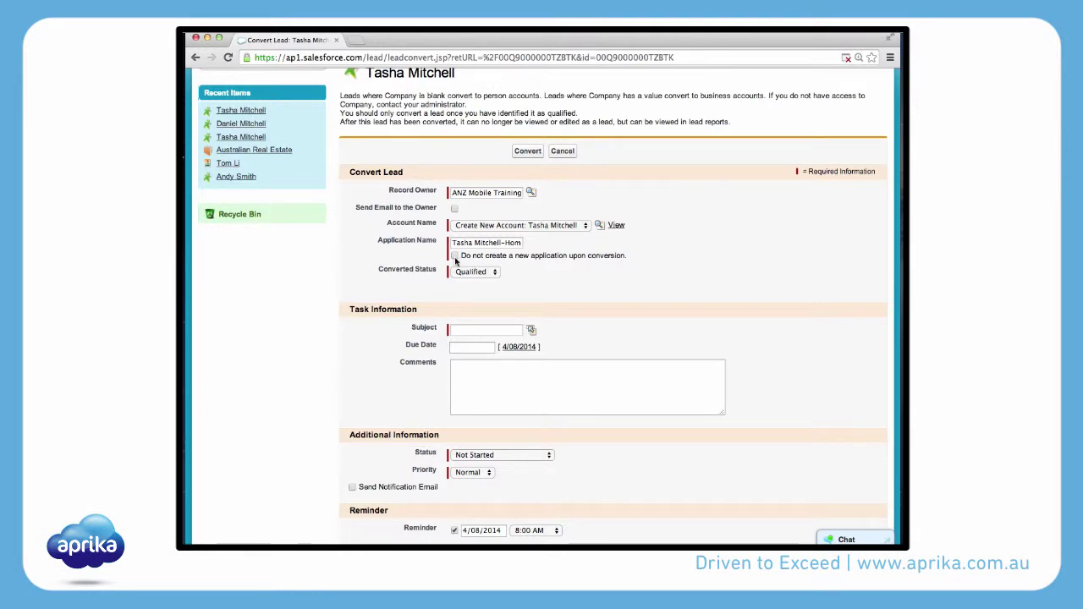
Keep the Converted Status as Qualified
scroll(455, 261, down, 2)
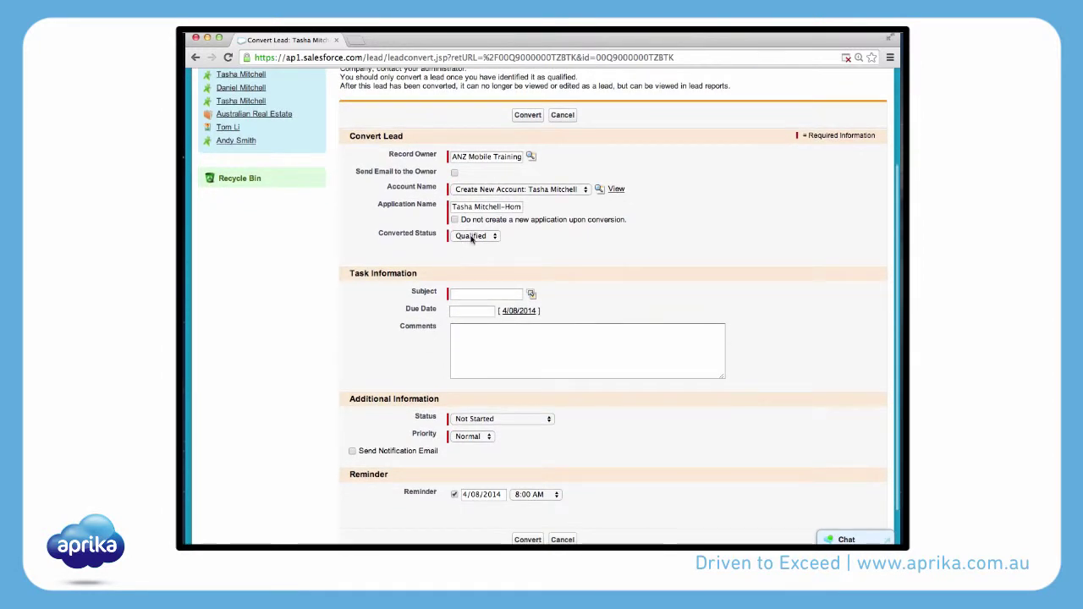
click(472, 236)
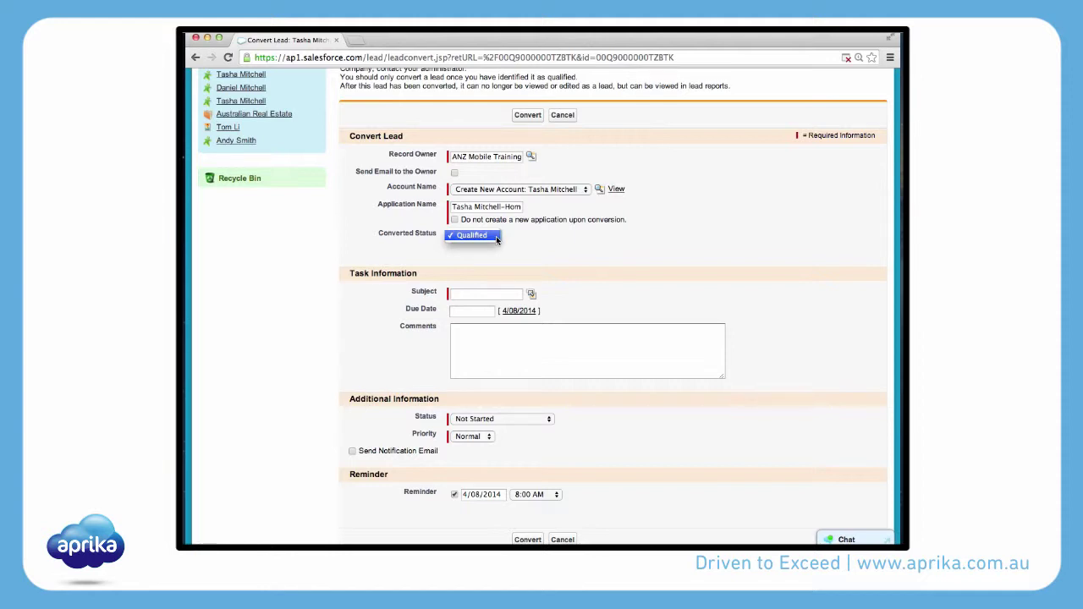
click(496, 238)
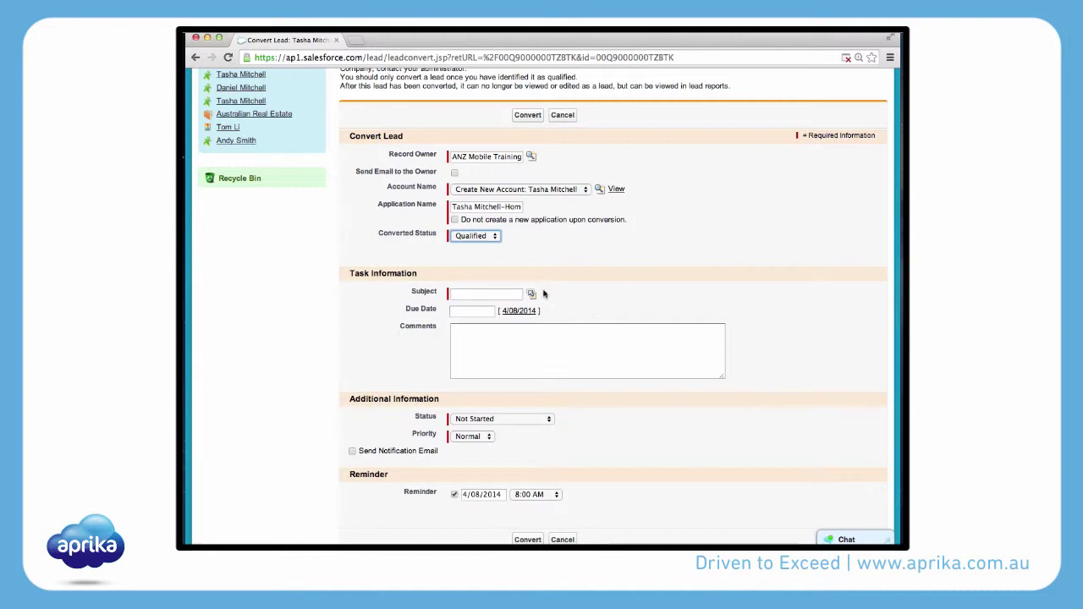
Add a 'Follow Up Application Form' task due 5/08/2014
click(467, 289)
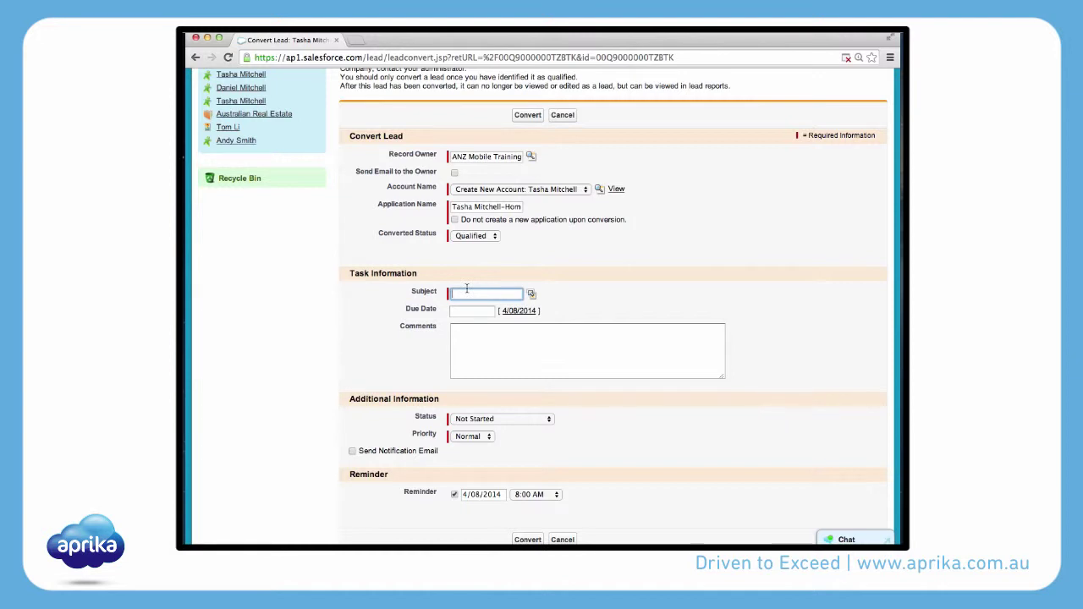
text(F)
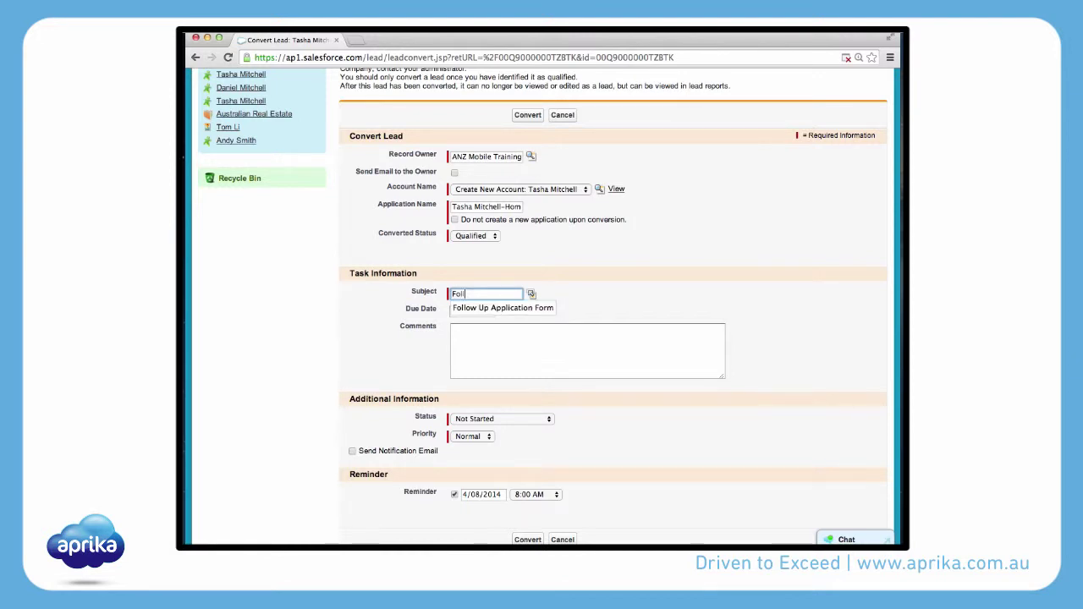
text(oll)
click(496, 308)
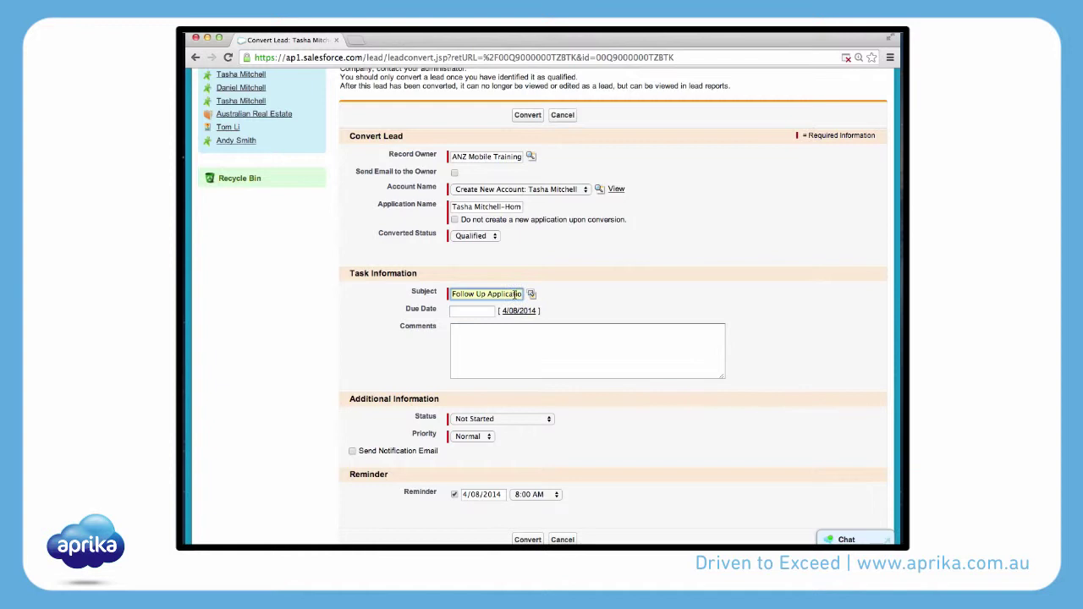
click(475, 313)
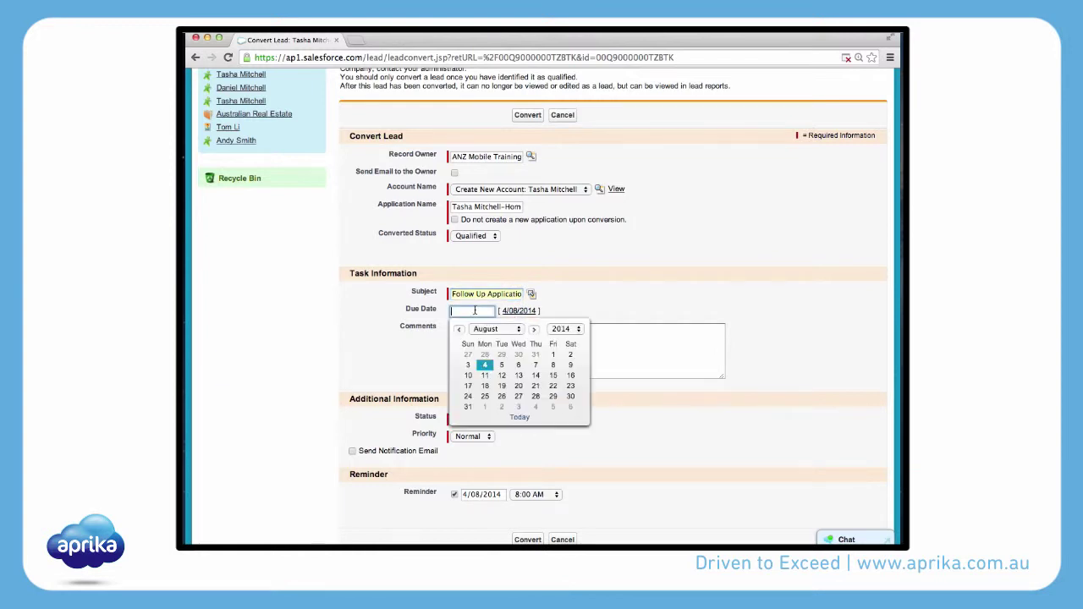
click(502, 366)
click(501, 358)
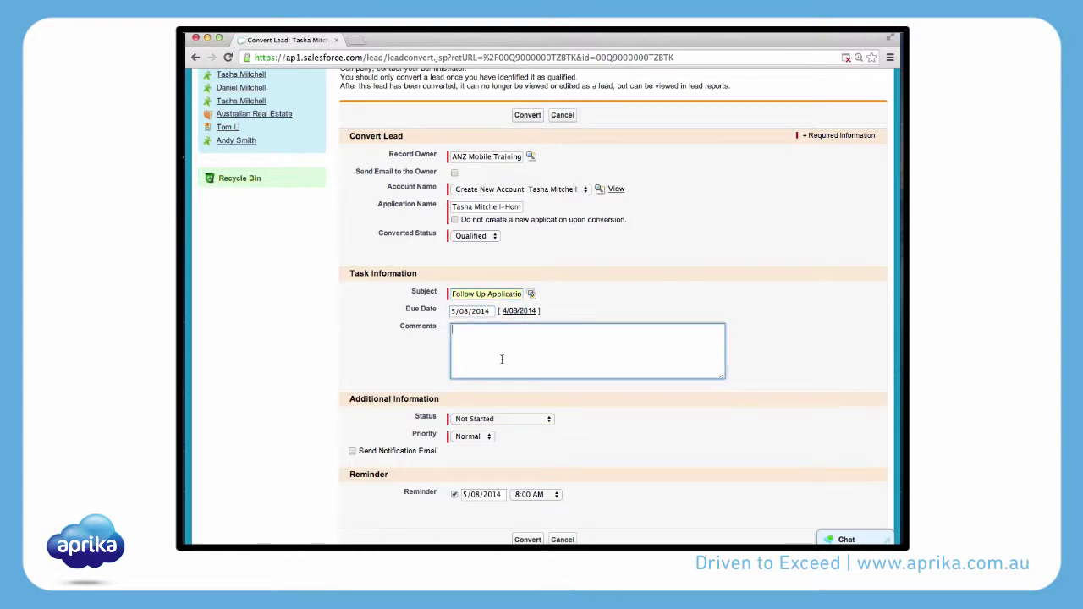
scroll(500, 356, down, 3)
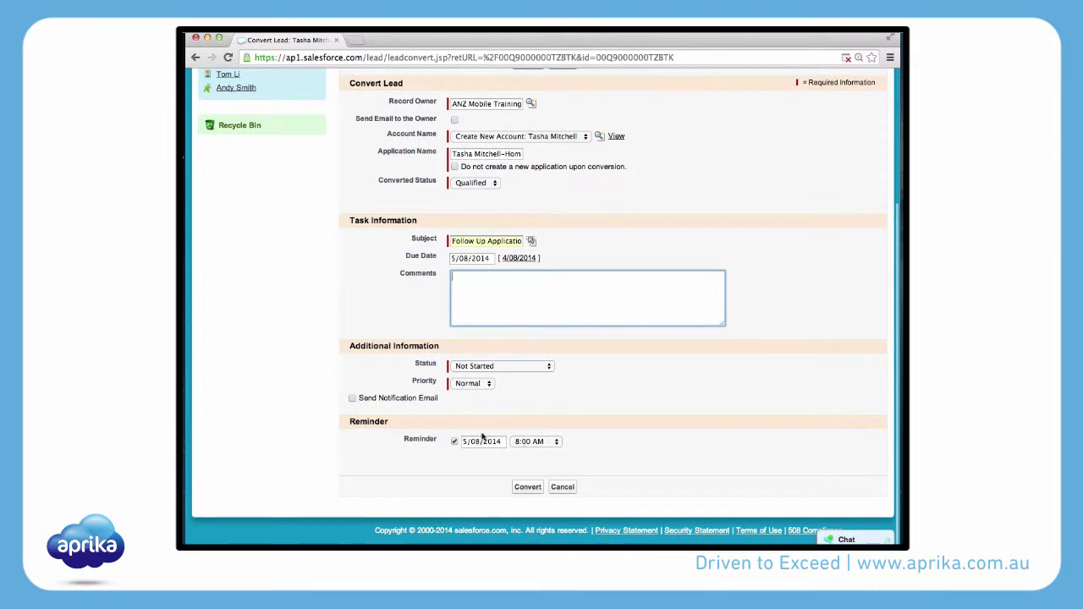
Convert the lead into a person account and review the resulting page
click(531, 490)
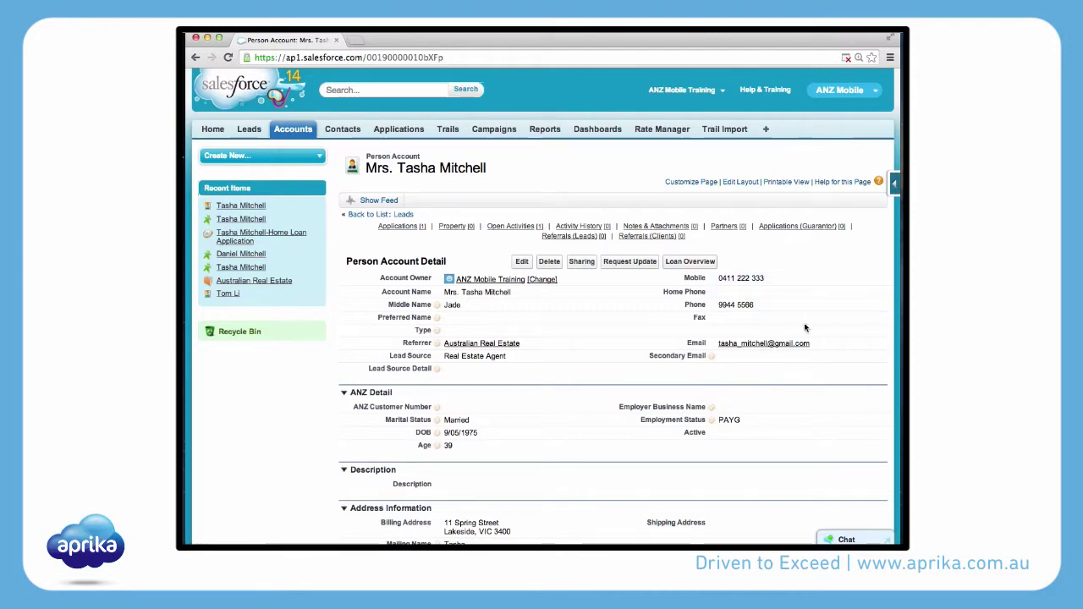
scroll(758, 314, down, 2)
scroll(758, 315, down, 6)
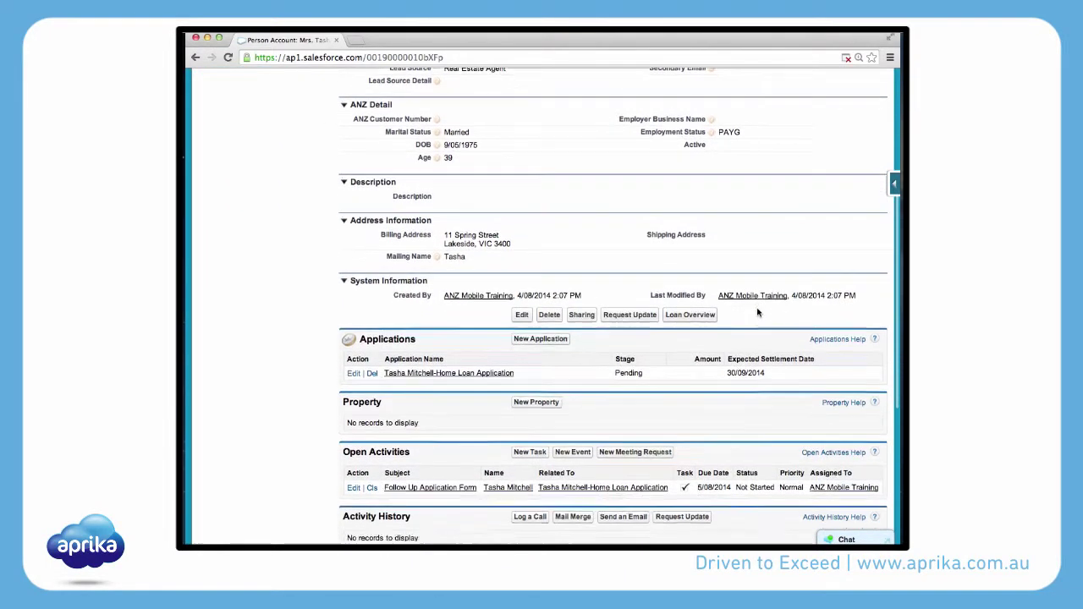
scroll(471, 239, up, 8)
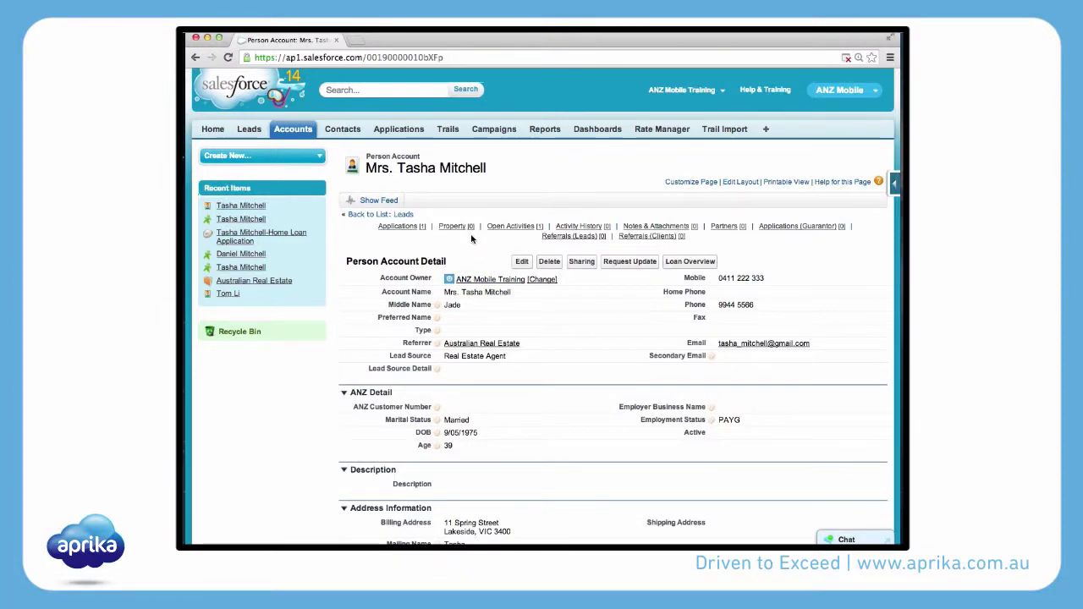
scroll(478, 237, down, 6)
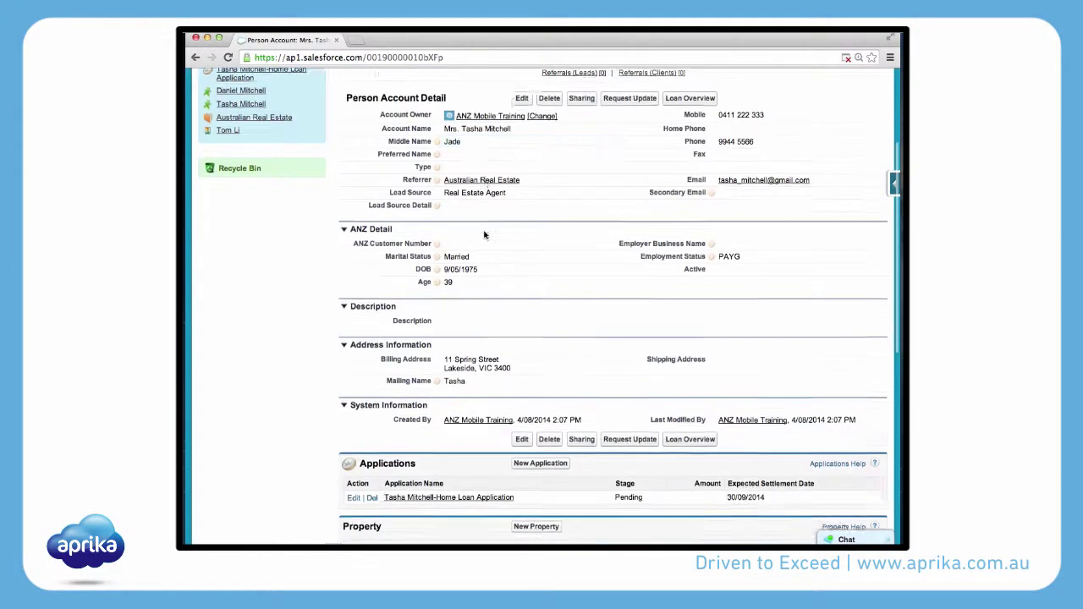
scroll(484, 234, down, 3)
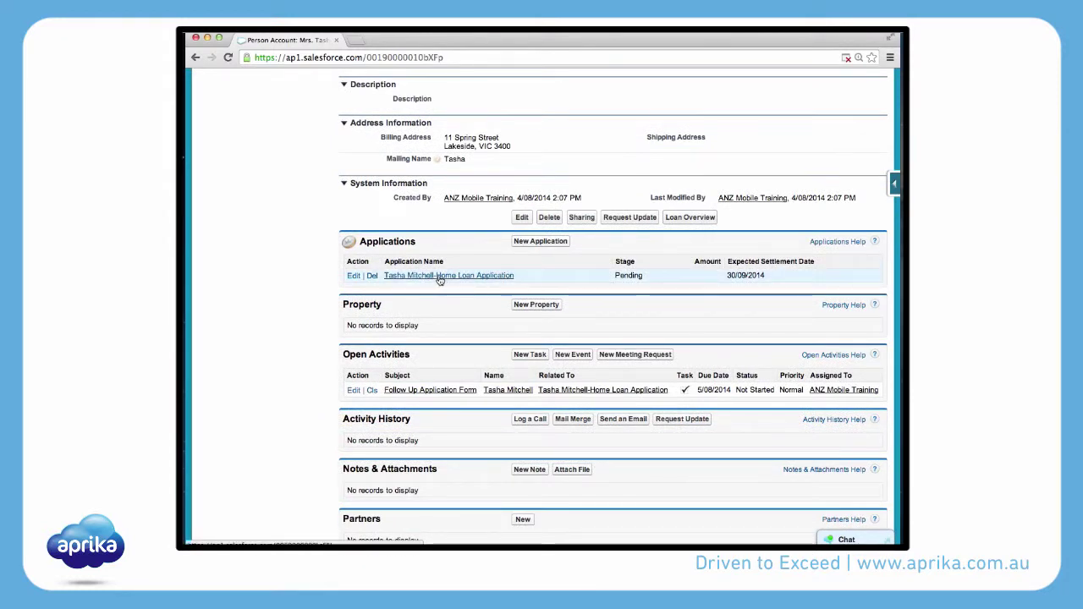
Open the new Home Loan Application record and review its Pending stage details
click(440, 276)
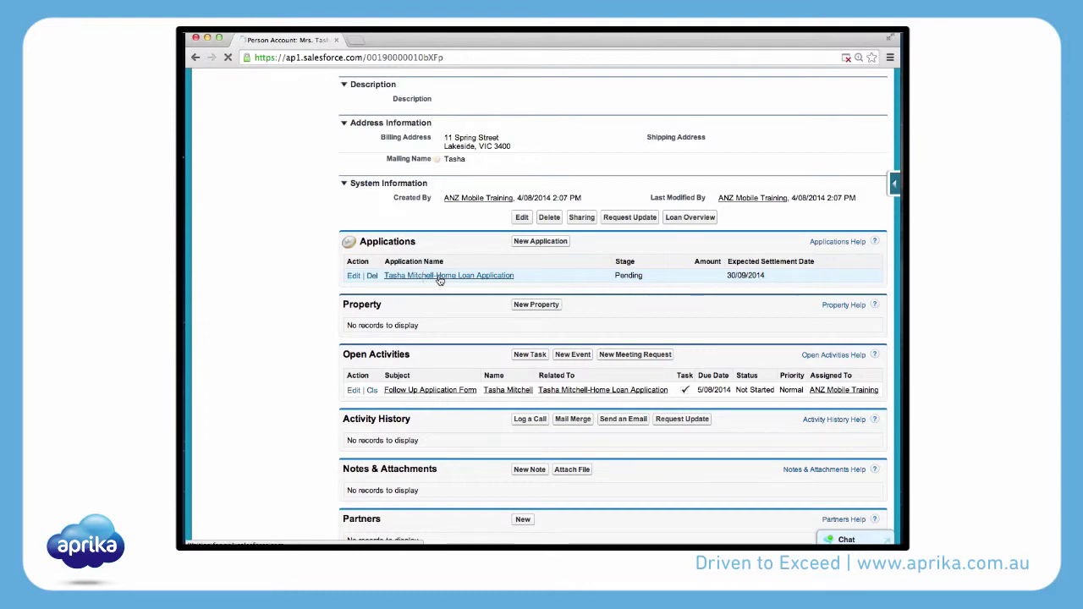
scroll(524, 231, down, 2)
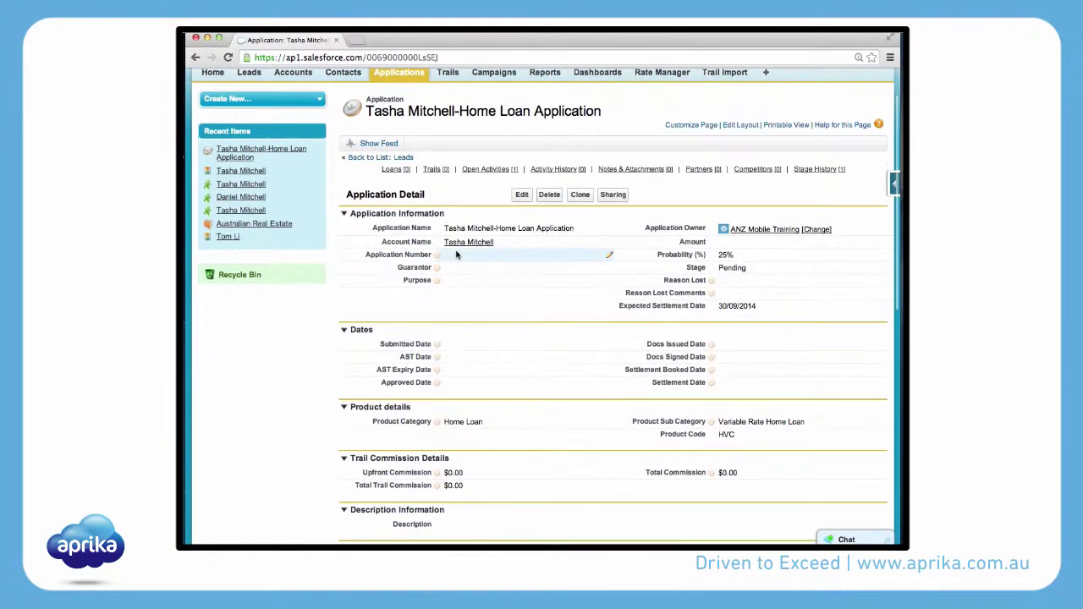
scroll(527, 228, down, 3)
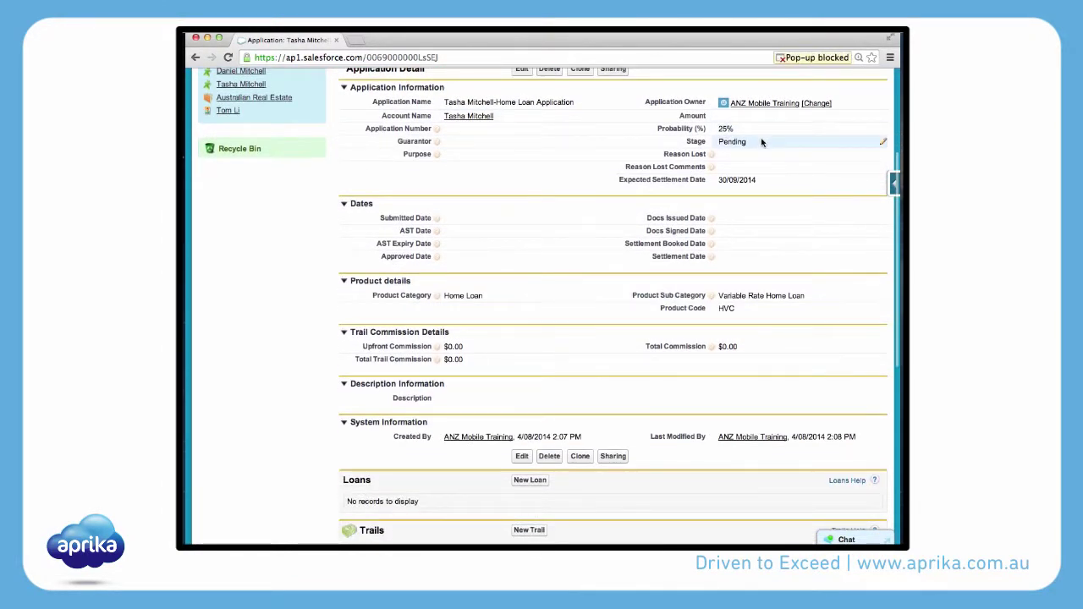
scroll(756, 147, down, 1)
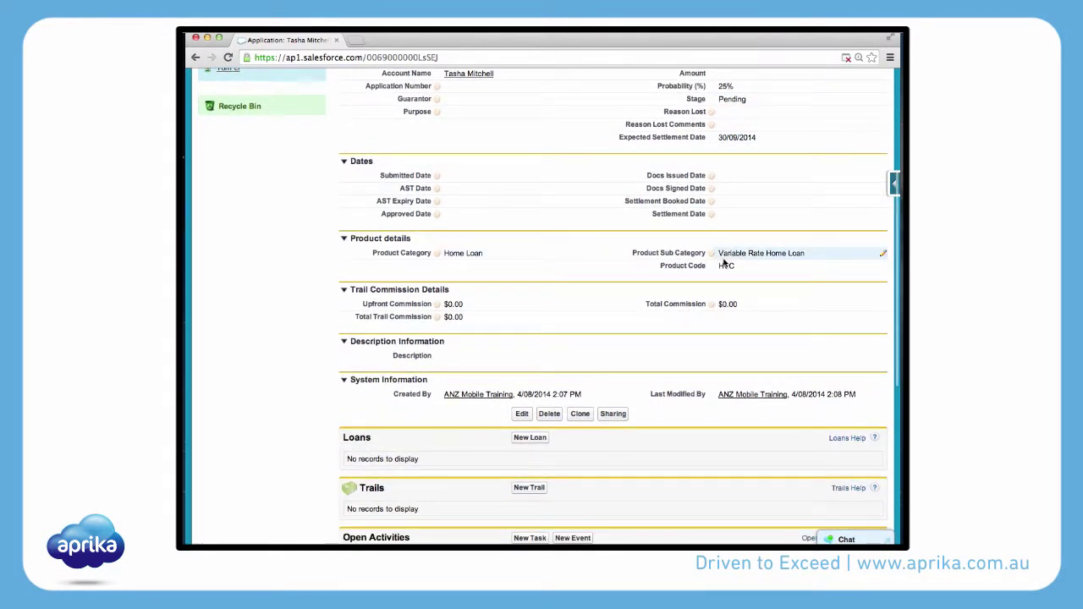
scroll(723, 263, up, 5)
scroll(694, 272, down, 2)
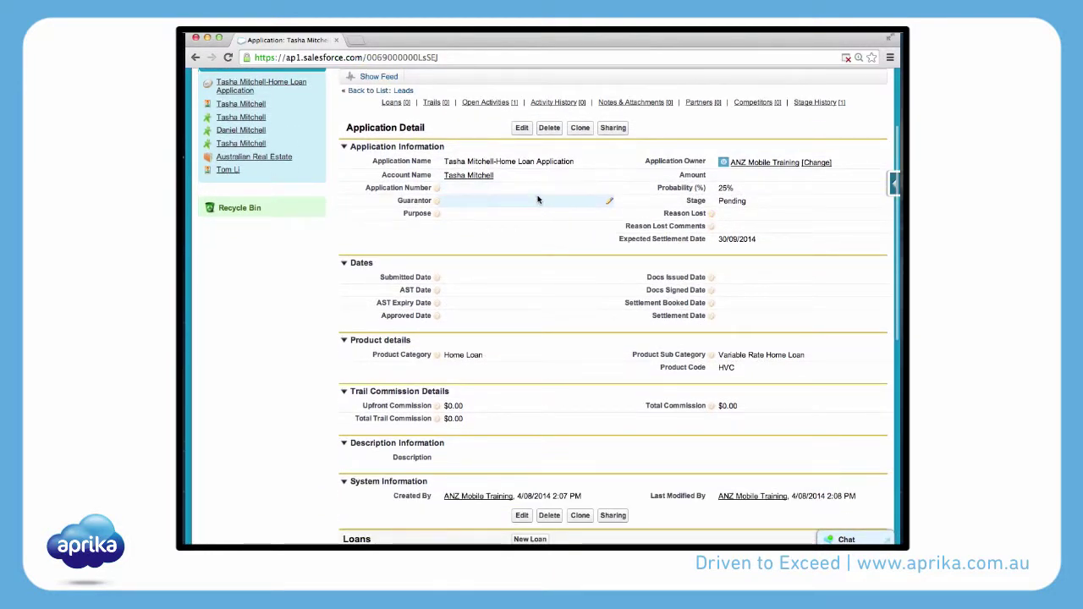
scroll(722, 173, down, 2)
scroll(722, 173, down, 5)
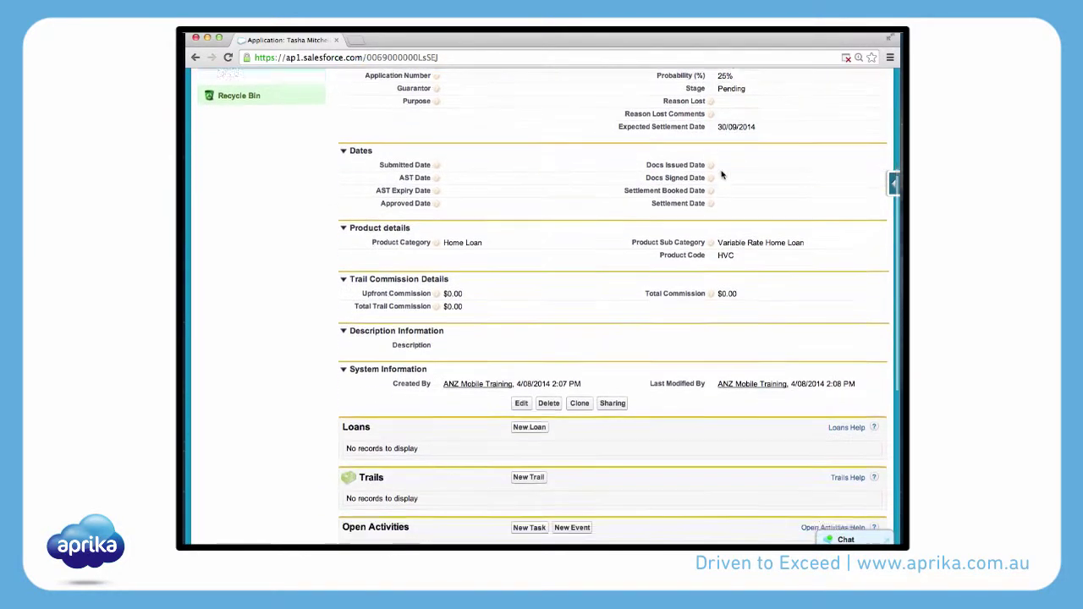
scroll(720, 173, up, 5)
scroll(721, 173, up, 4)
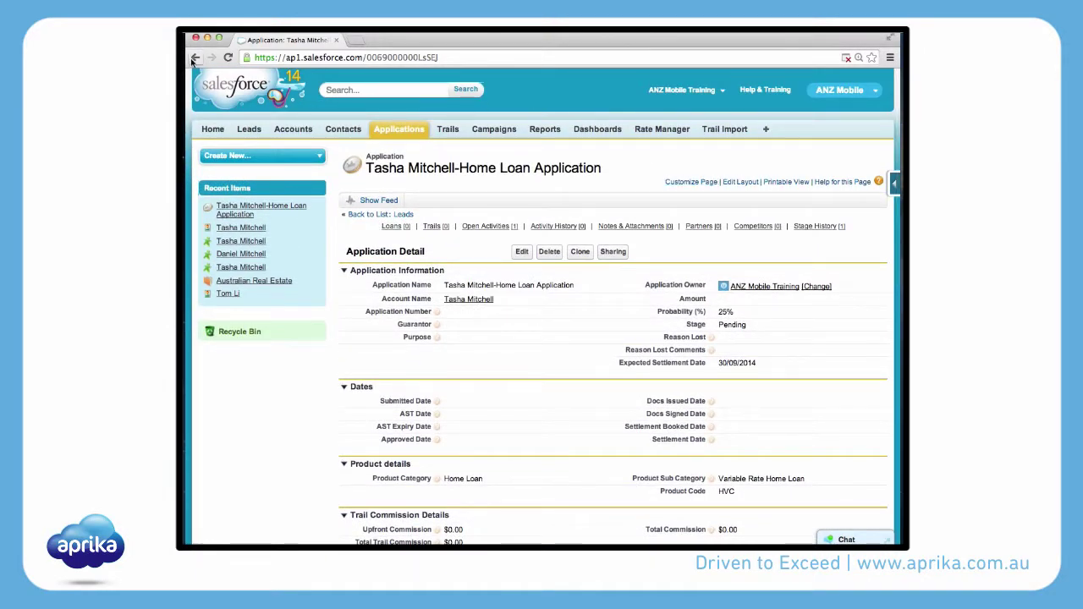
Return to the new person account and review its related application and task
click(196, 57)
scroll(341, 179, up, 10)
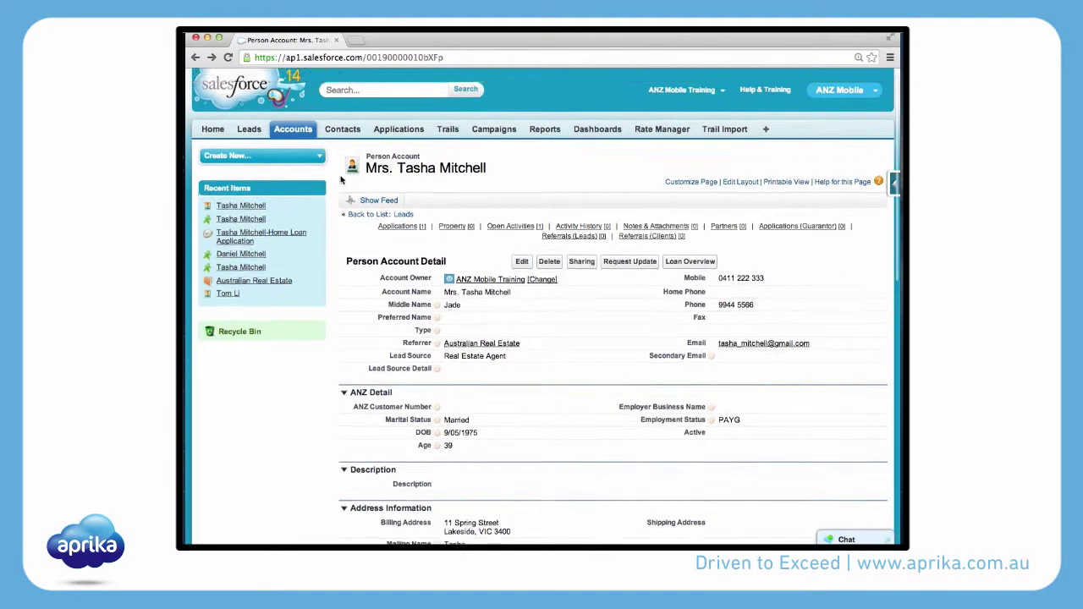
scroll(343, 178, down, 10)
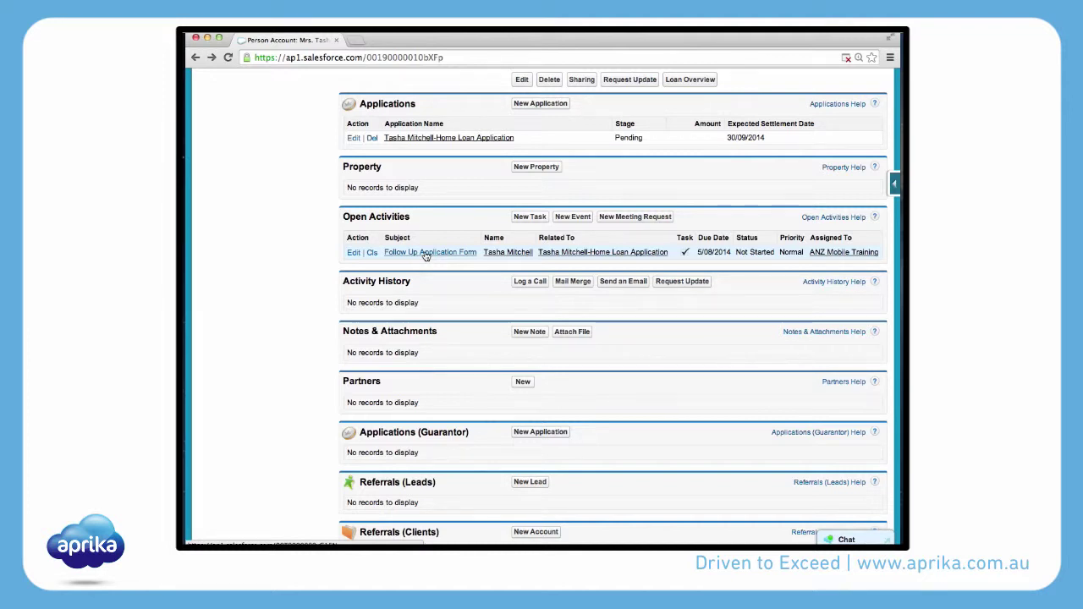
scroll(426, 256, up, 10)
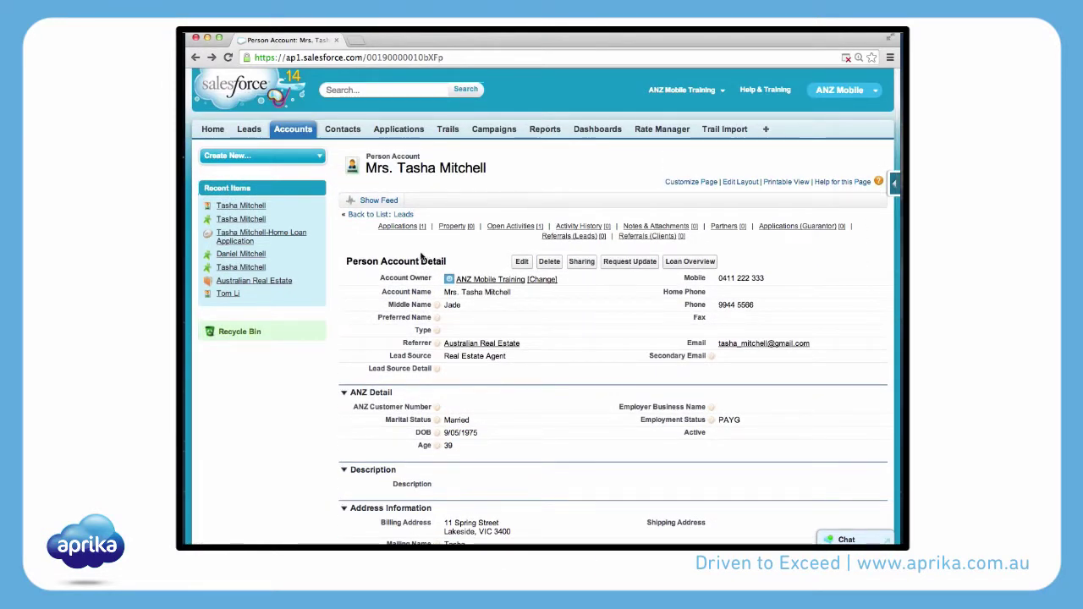
scroll(423, 256, up, 2)
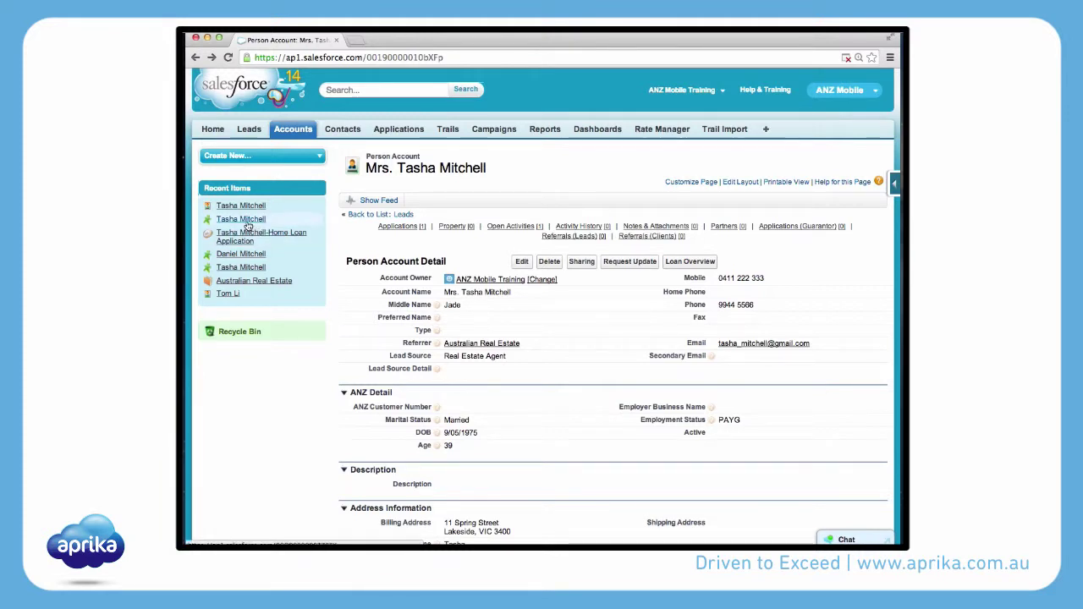
mouse_move(248, 224)
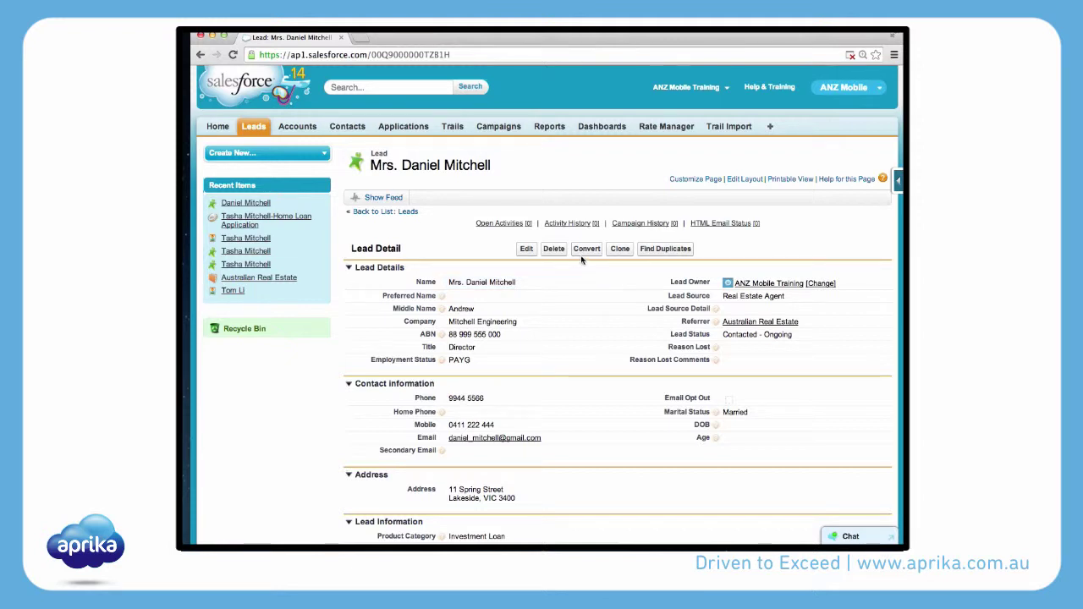
Start converting the director's lead, keeping a new Mitchell Engineering account
click(587, 249)
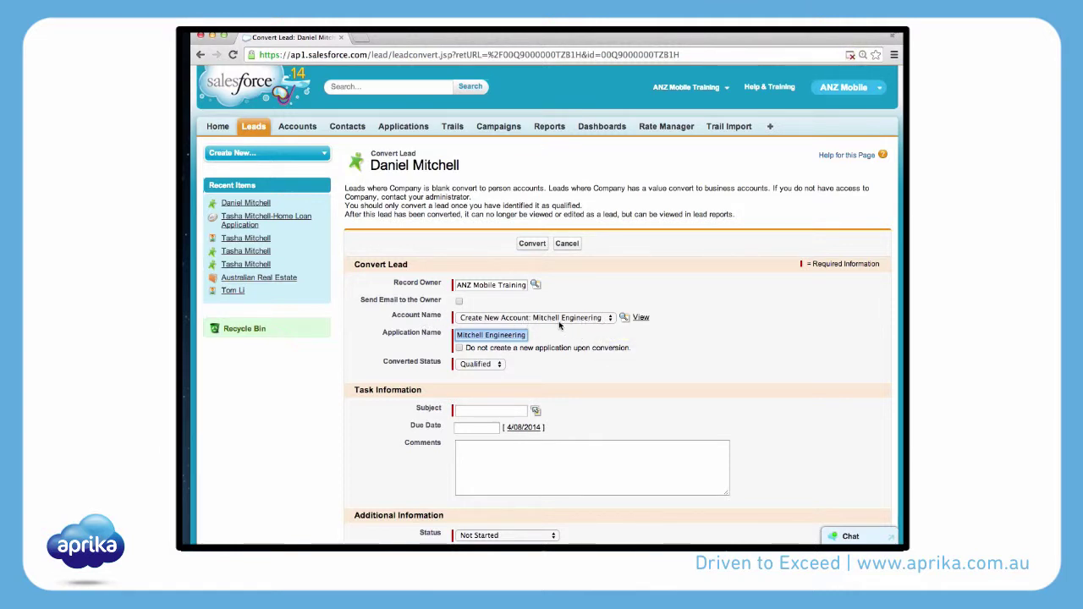
click(563, 322)
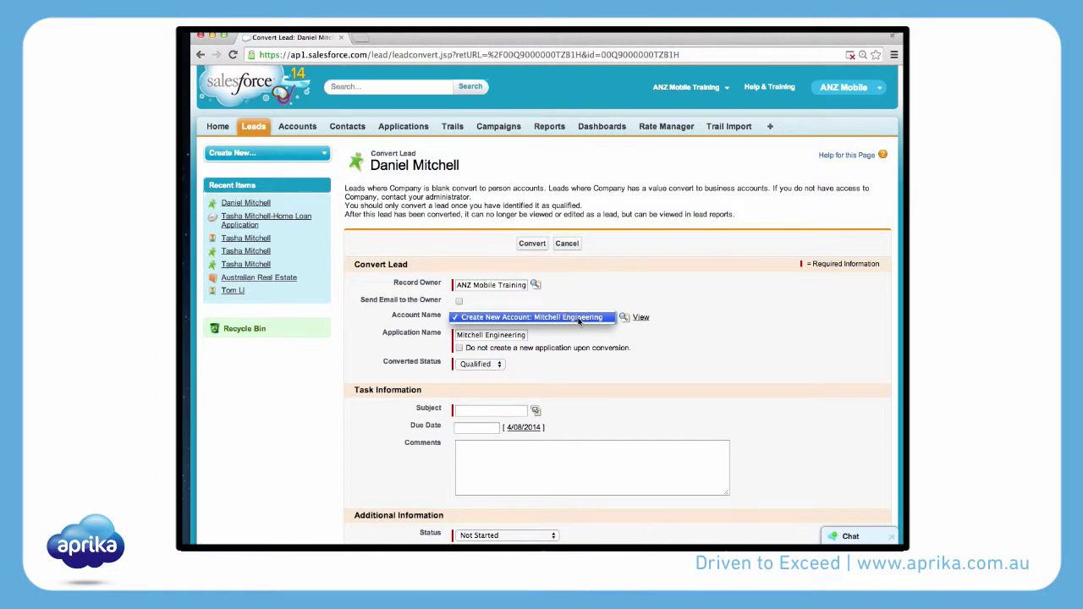
click(579, 318)
Append '-Investment Loan Application' to the application name and convert
scroll(569, 332, down, 2)
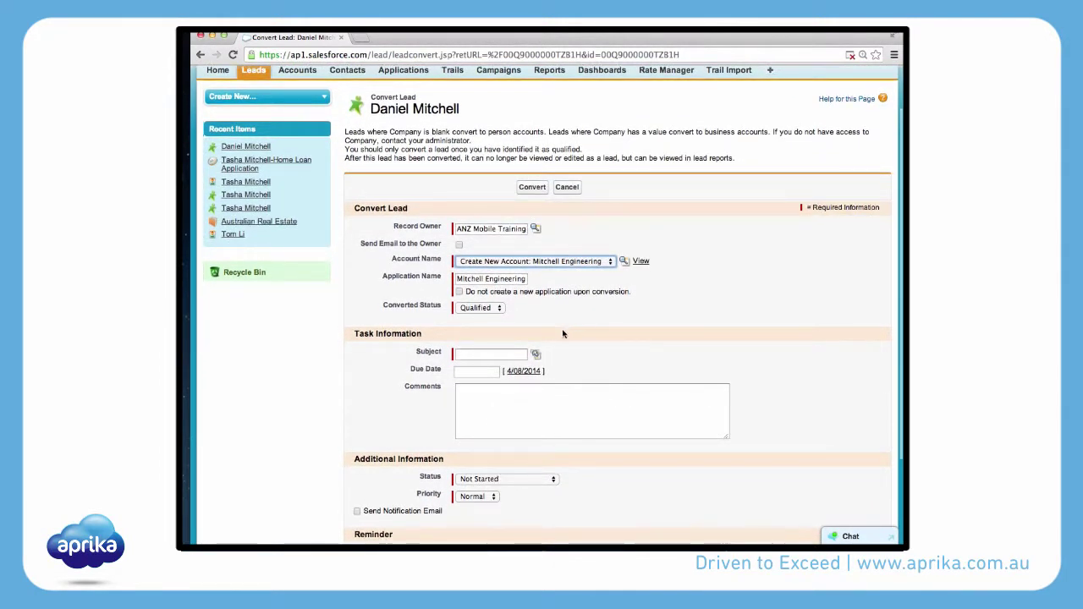
scroll(550, 332, down, 3)
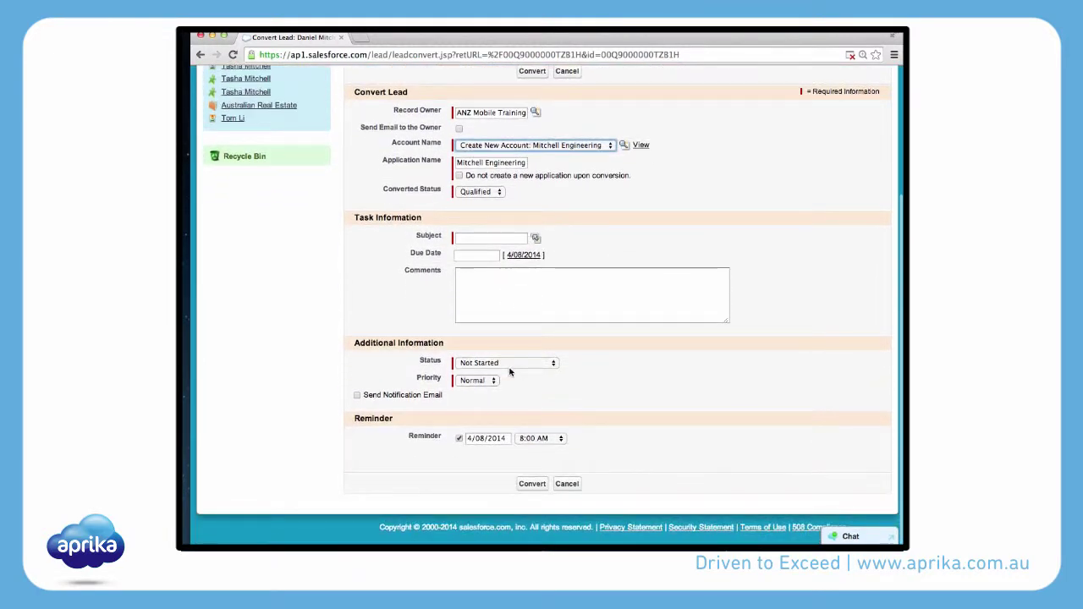
scroll(525, 257, up, 1)
click(520, 174)
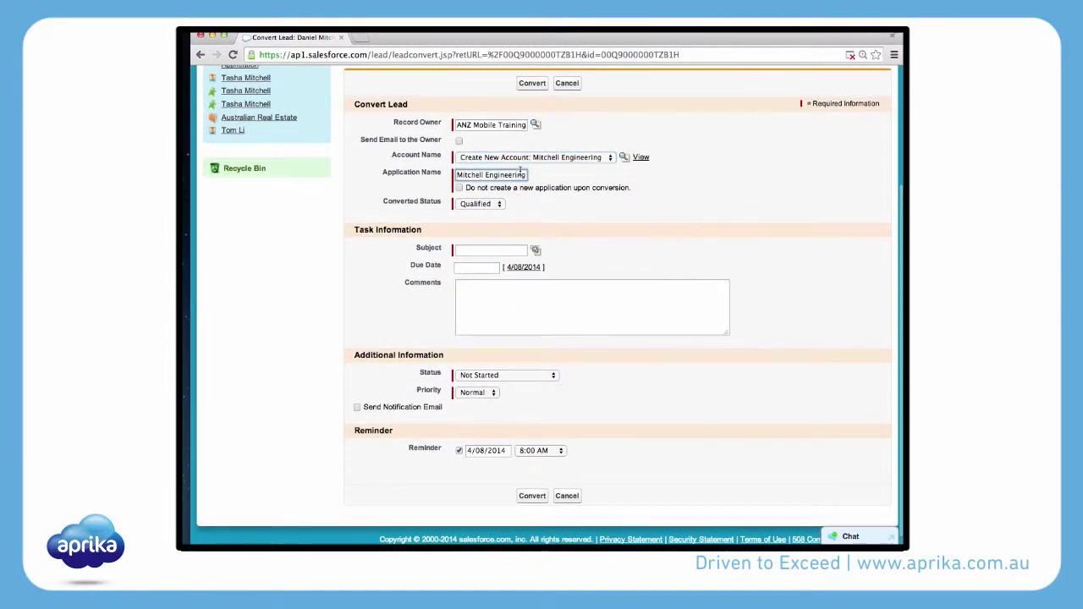
text(-)
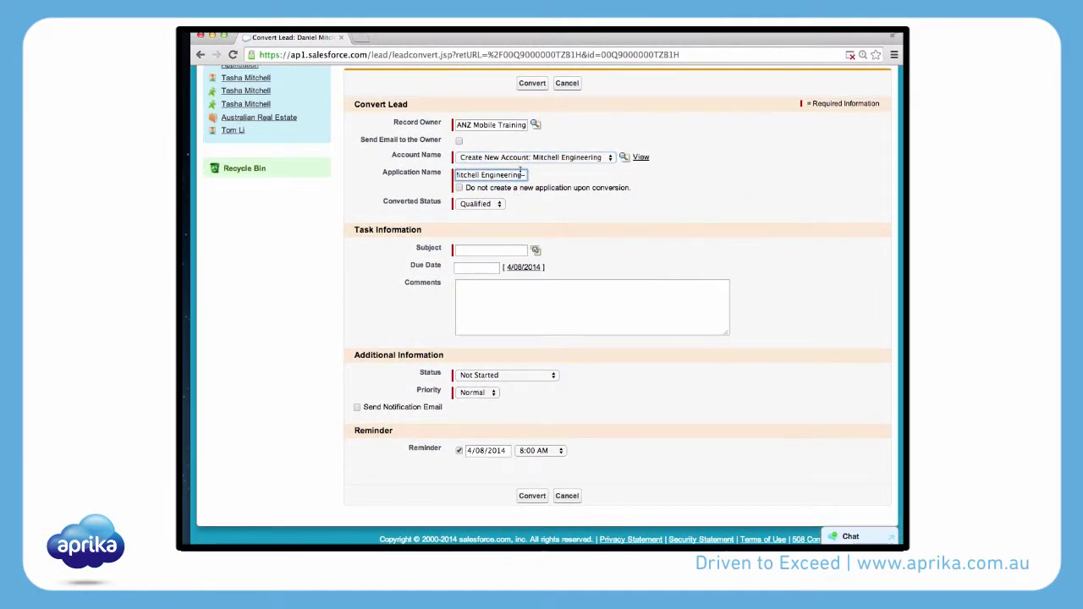
text(Investment)
text( Loan Applicat)
text(ion)
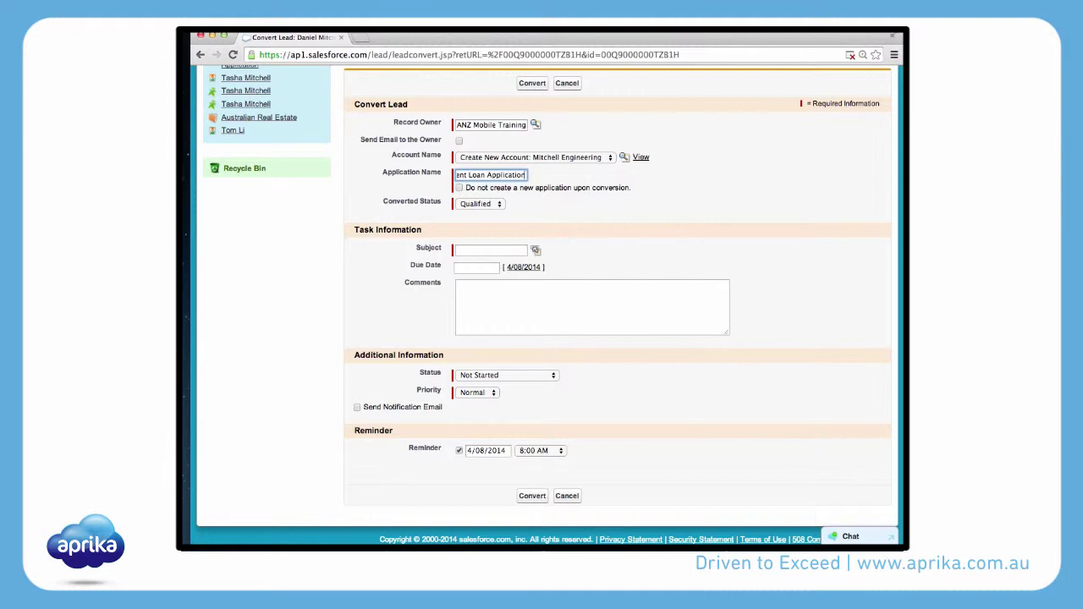
click(533, 496)
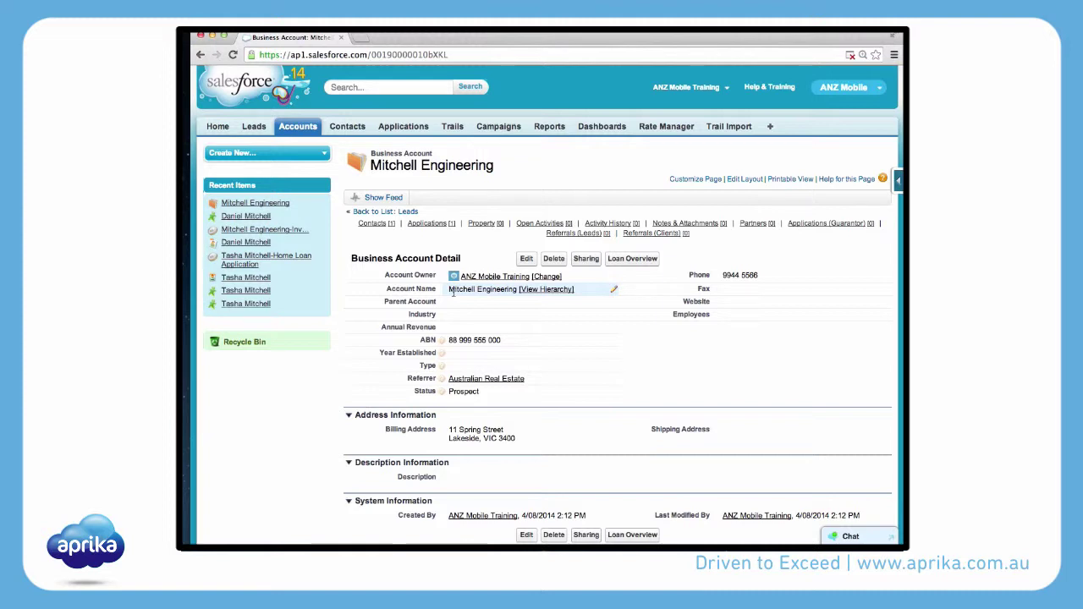
Scroll to the Contacts related list and open the director's new contact record
scroll(453, 291, down, 1)
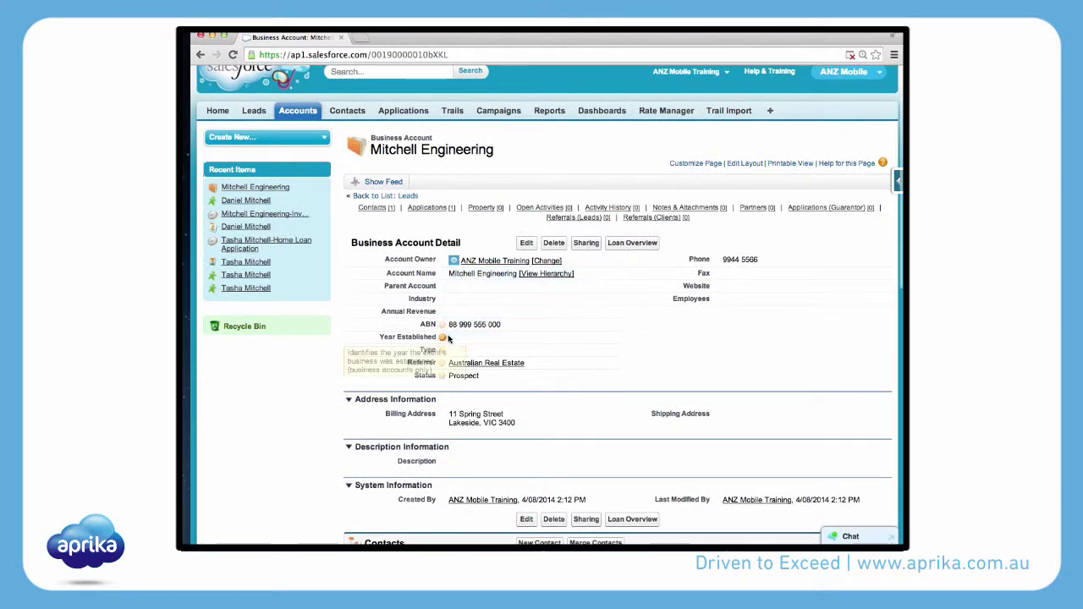
scroll(479, 343, down, 4)
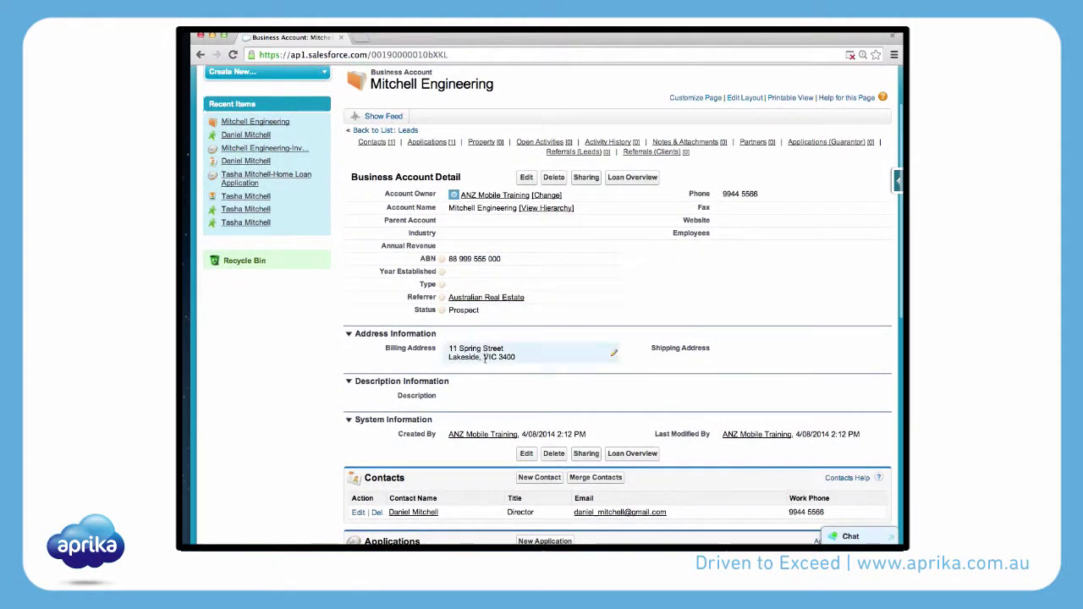
scroll(487, 348, up, 1)
scroll(489, 349, down, 5)
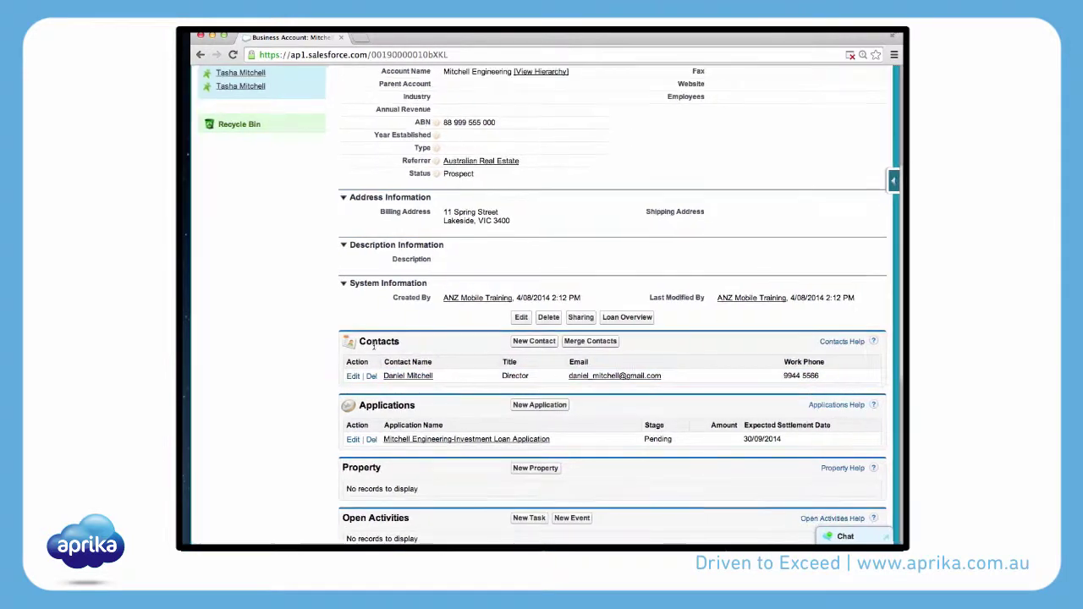
scroll(374, 341, up, 5)
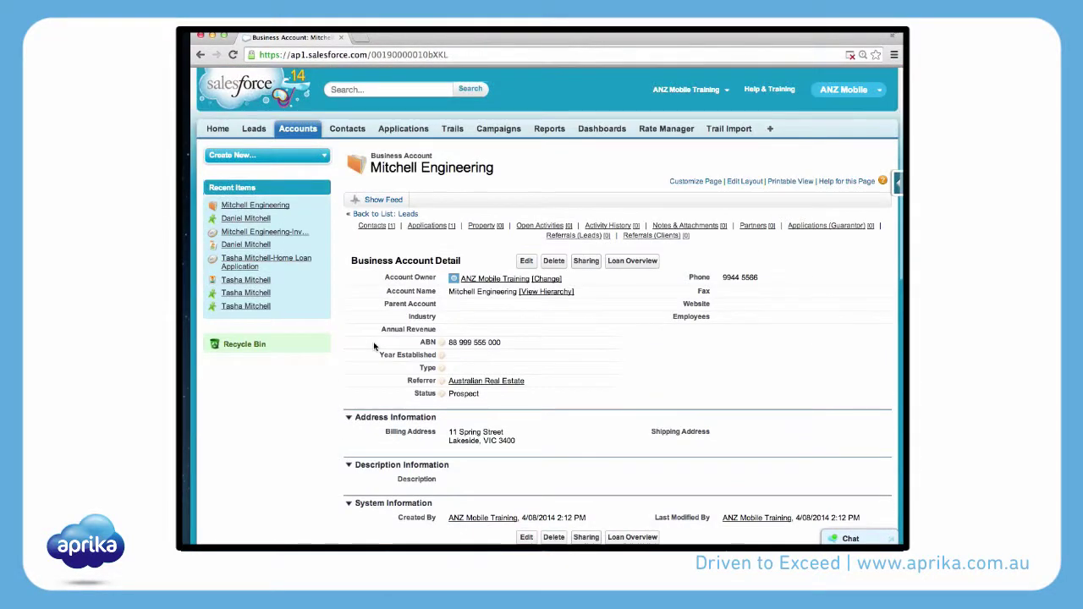
scroll(374, 346, down, 2)
scroll(375, 346, down, 3)
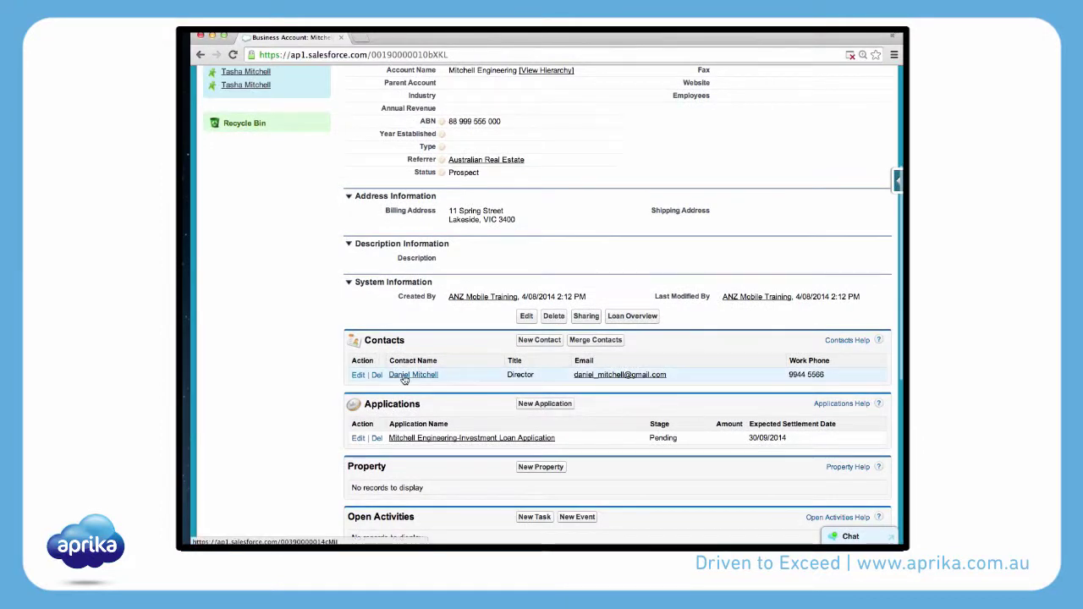
click(405, 377)
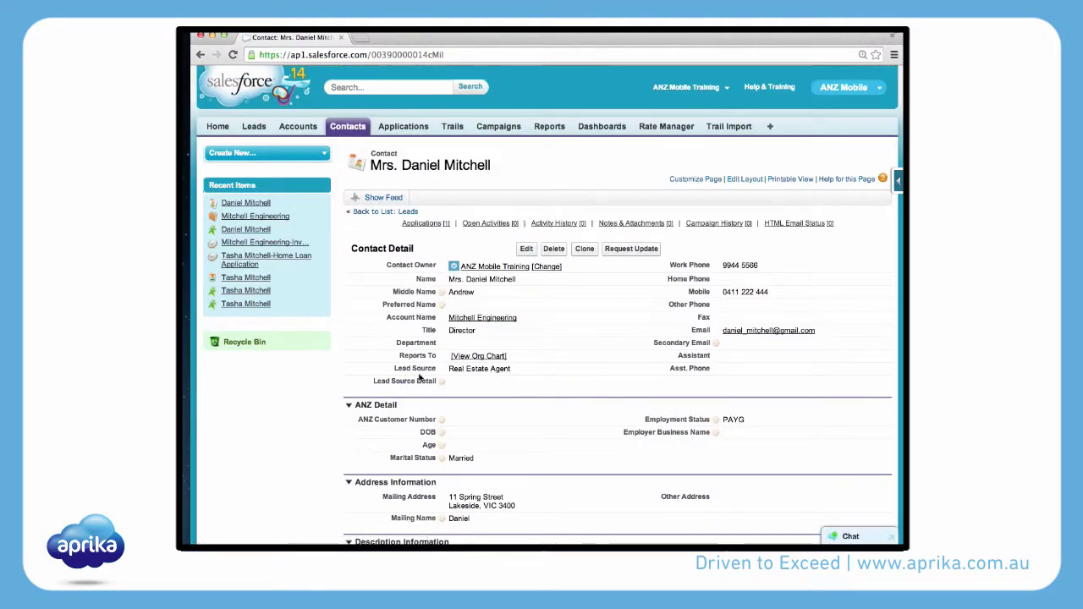
Scroll the contact record down and back up to head back to the Mitchell Engineering account
scroll(420, 378, down, 2)
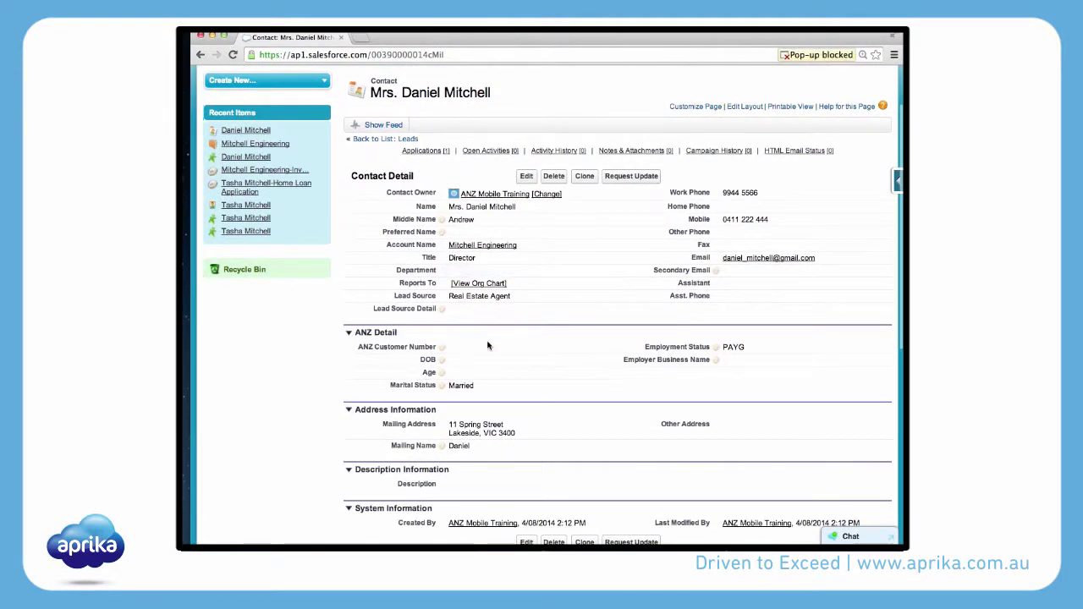
scroll(485, 423, up, 1)
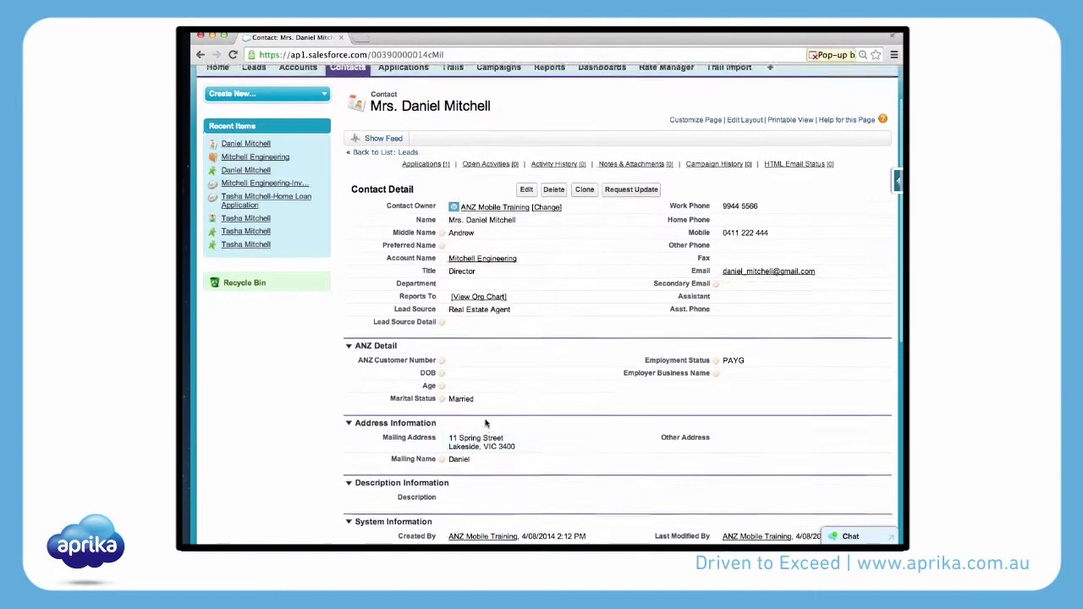
scroll(485, 423, up, 2)
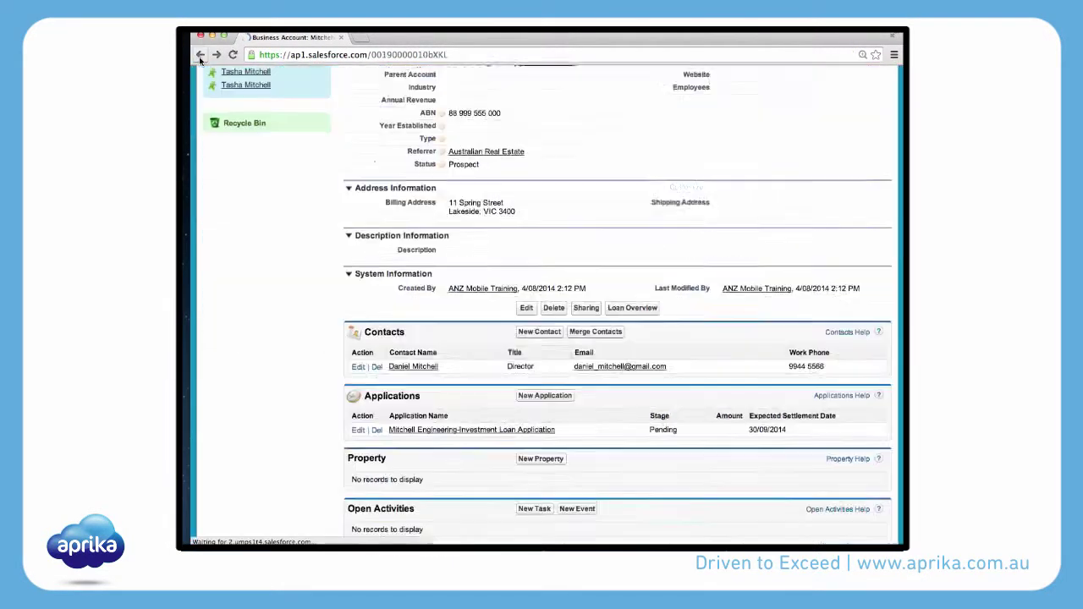
scroll(365, 157, up, 1)
scroll(366, 156, up, 3)
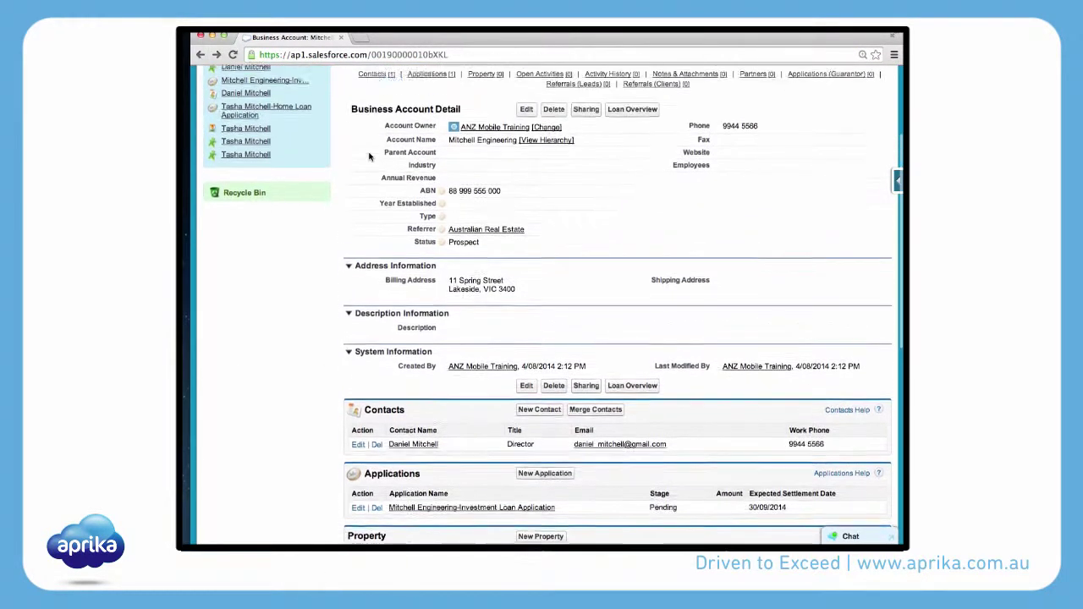
Open the Mitchell Engineering-Investment Loan Application and review its Pending stage, 25% probability details
scroll(370, 156, down, 4)
scroll(365, 156, down, 1)
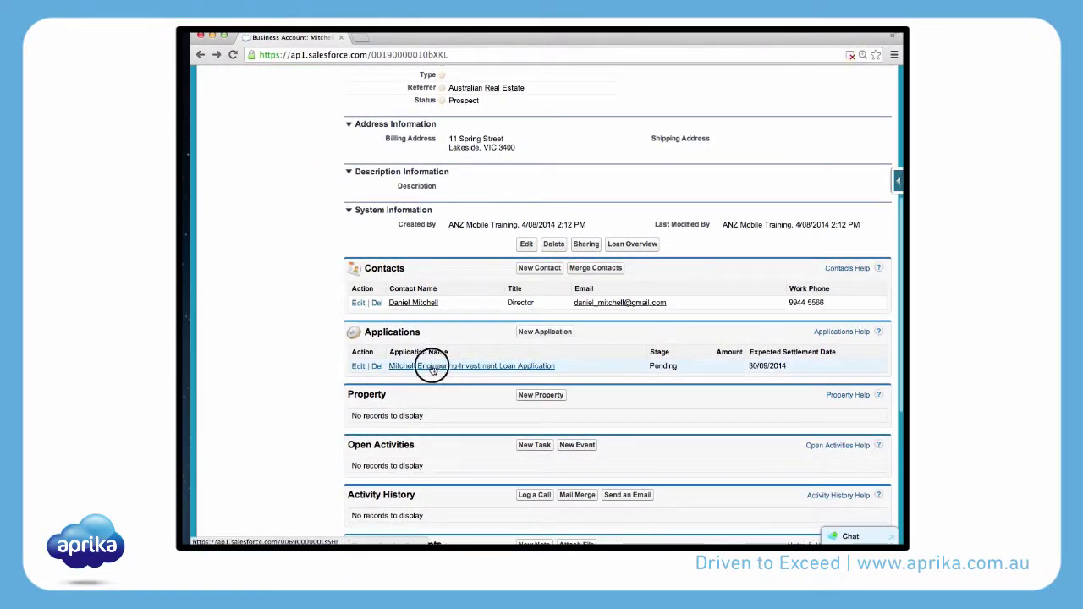
click(430, 367)
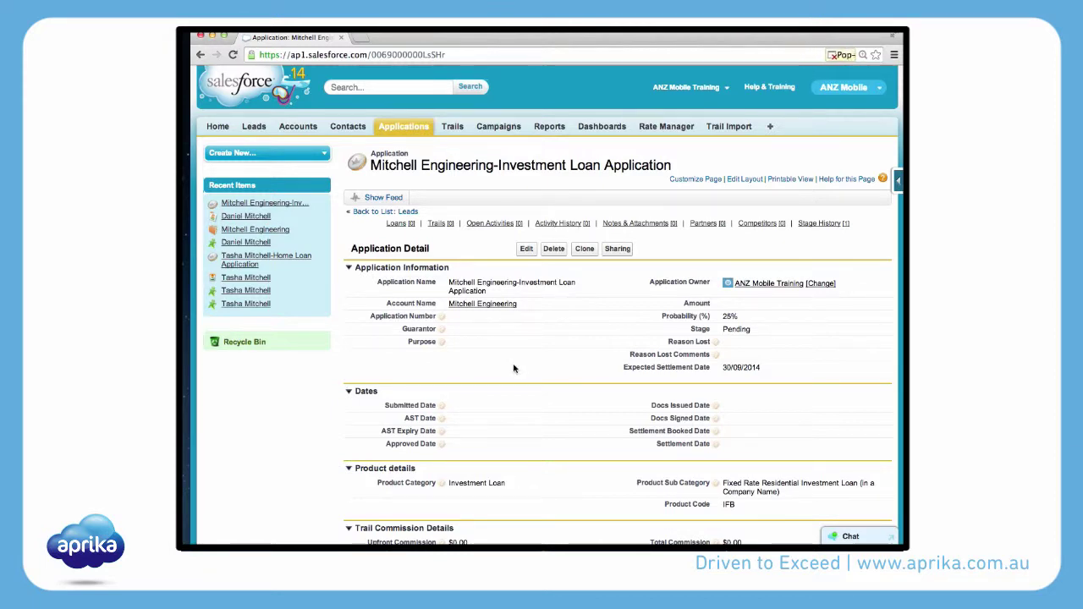
scroll(518, 363, down, 3)
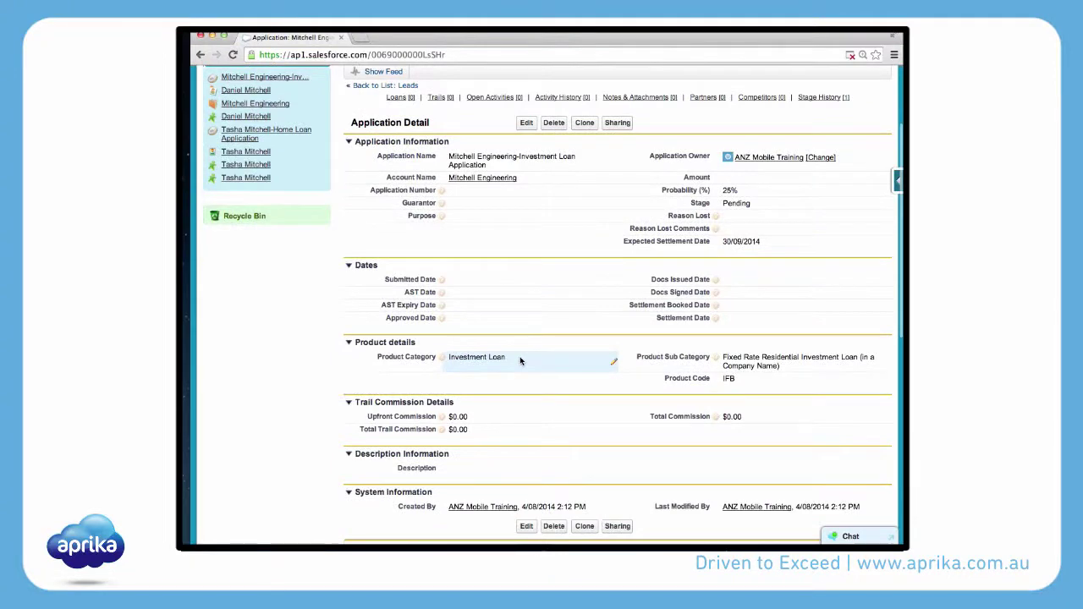
scroll(519, 361, up, 3)
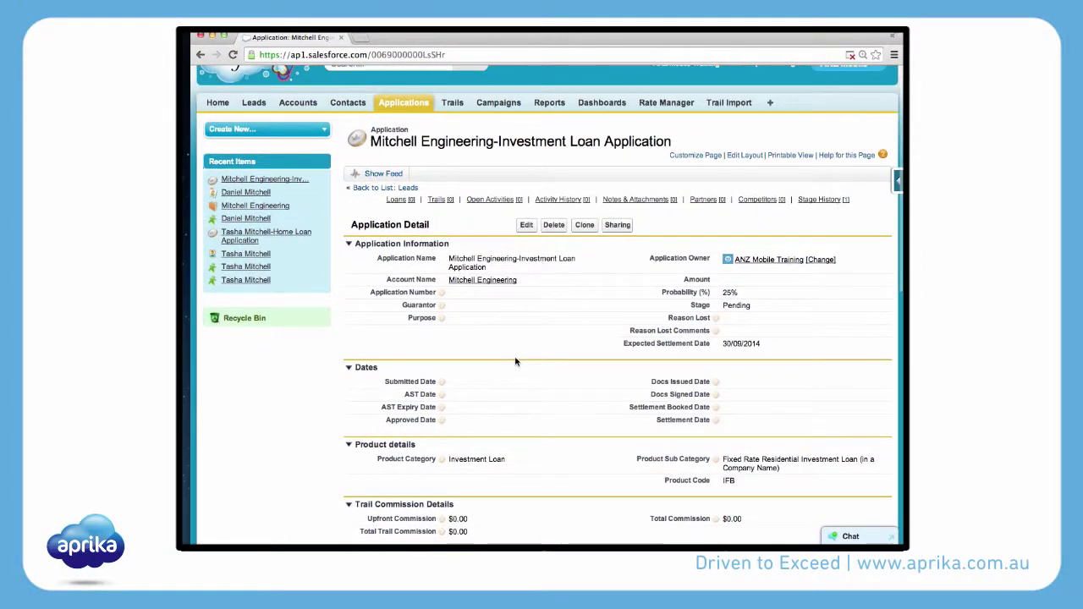
scroll(515, 361, up, 1)
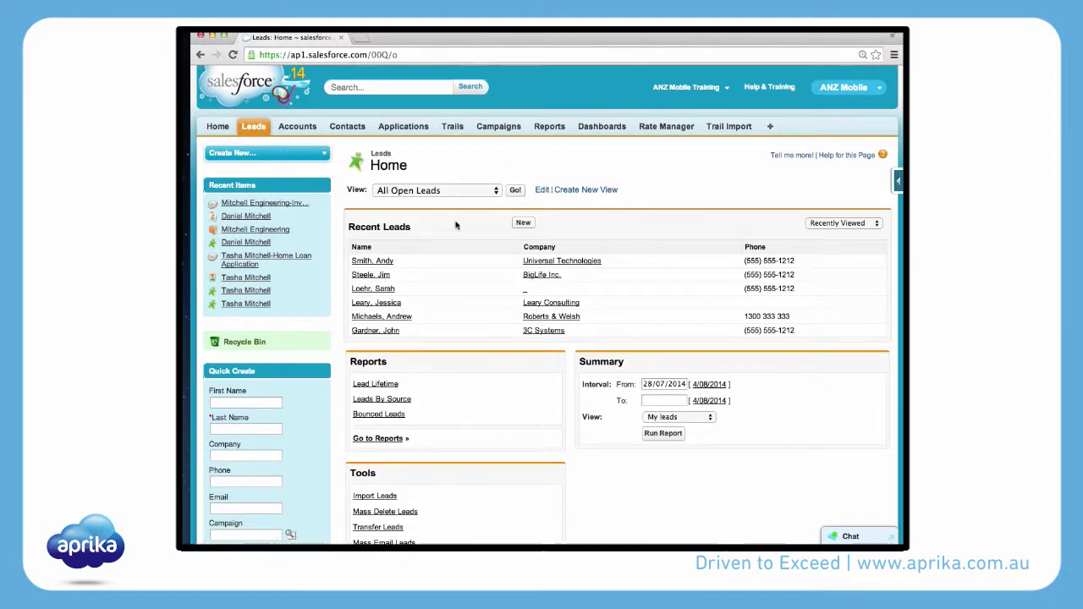
Start a blank New Lead form from Recent Leads with the cursor in Company
click(522, 223)
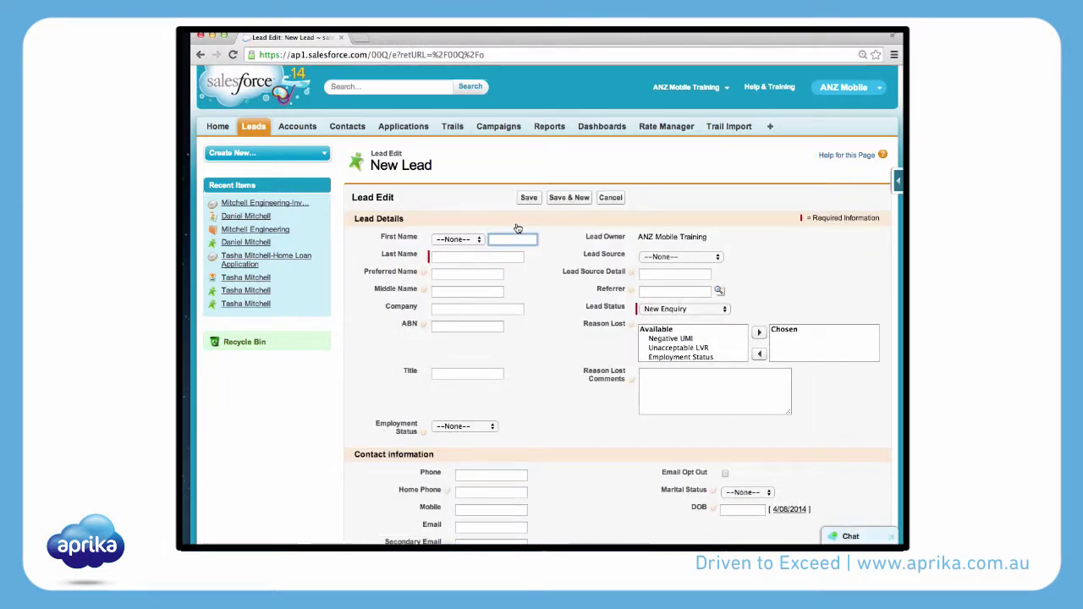
scroll(518, 229, down, 2)
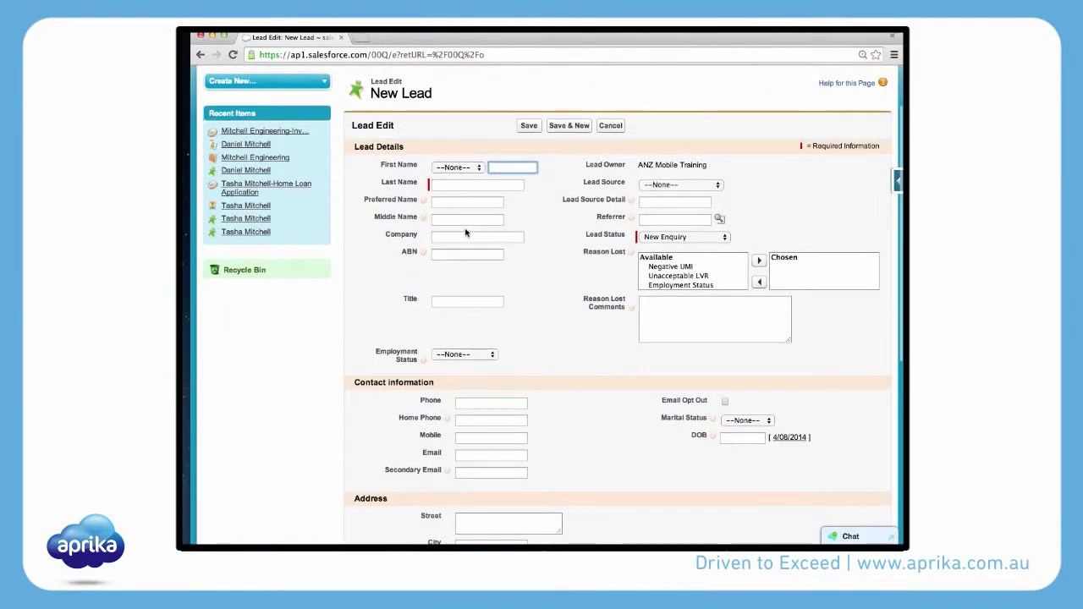
click(457, 237)
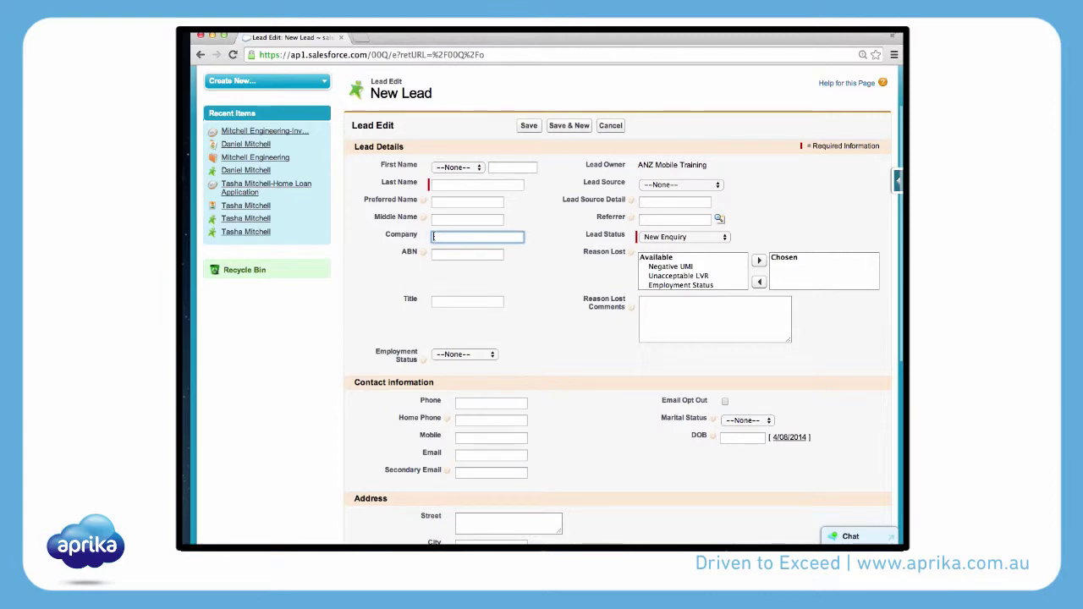
click(431, 238)
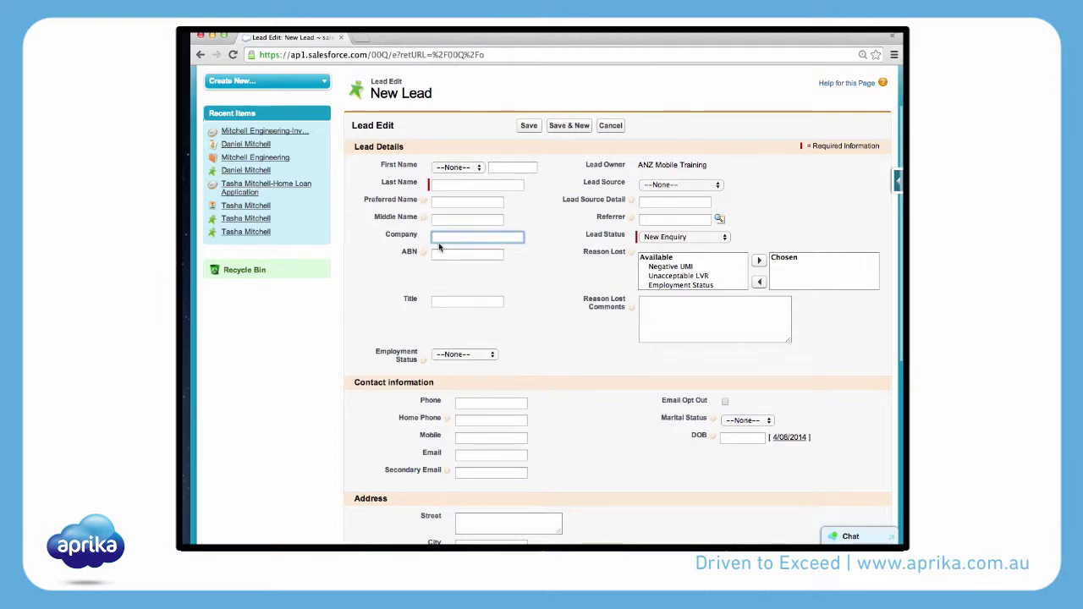